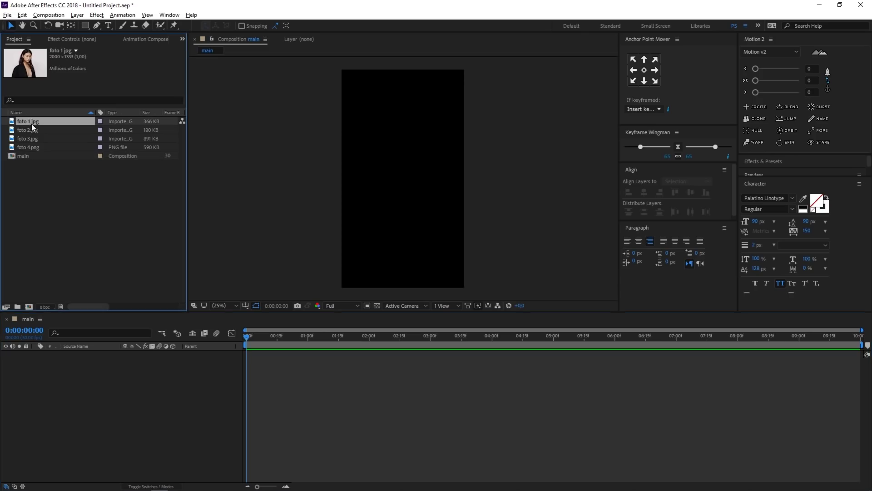
pyautogui.click(29, 129)
pyautogui.click(32, 138)
pyautogui.click(31, 148)
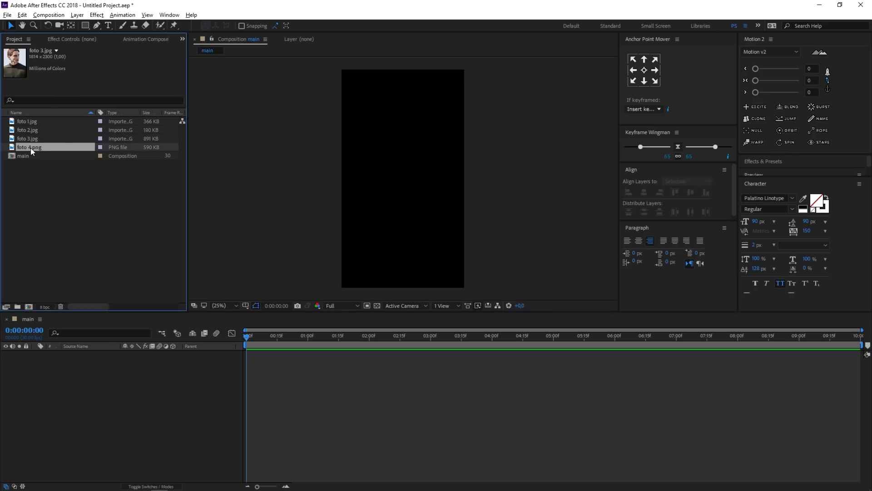
pyautogui.click(86, 218)
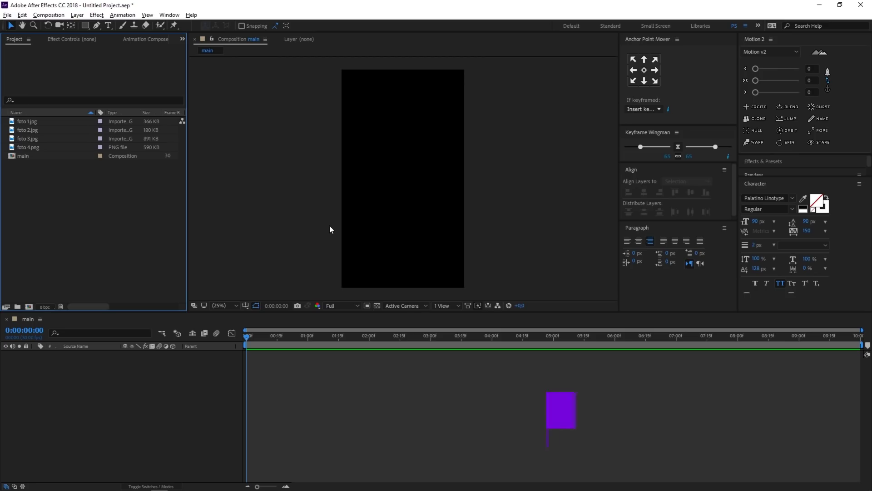
# Create a new composition 1200 px wide and 1800 px high
pyautogui.hotkey('ctrl', 'n')
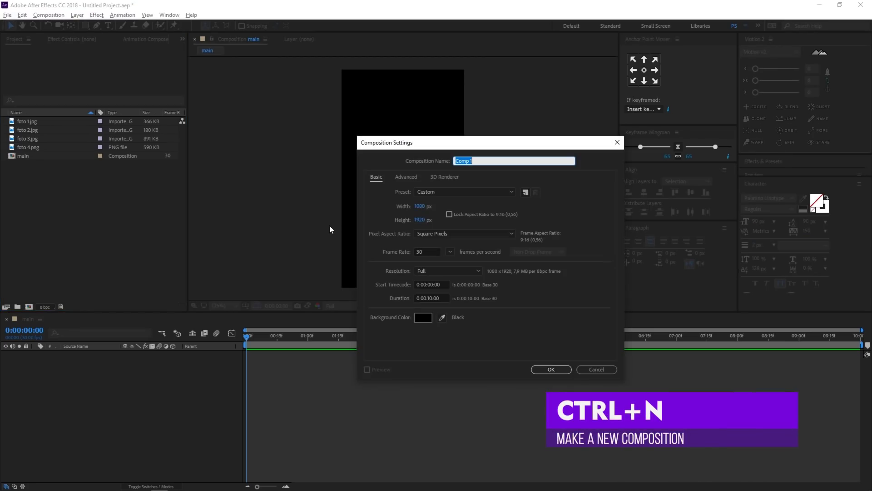
pyautogui.click(422, 207)
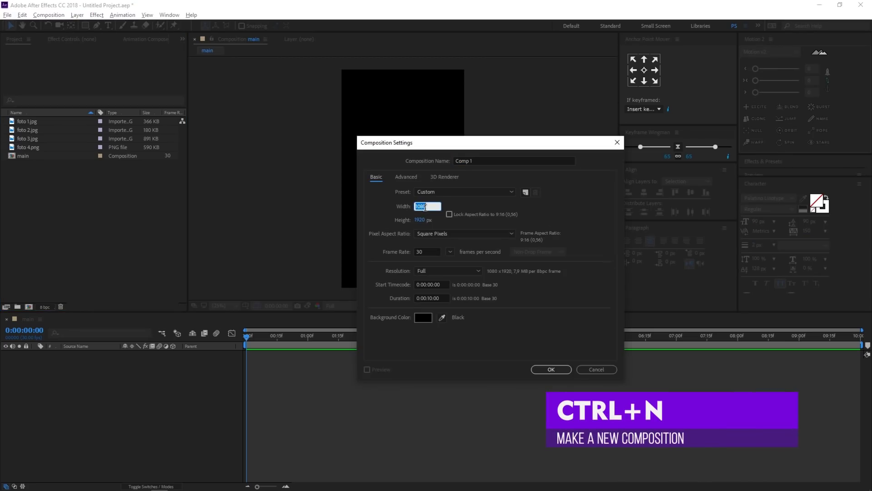
pyautogui.write('1200')
pyautogui.press('Tab')
pyautogui.write('1800')
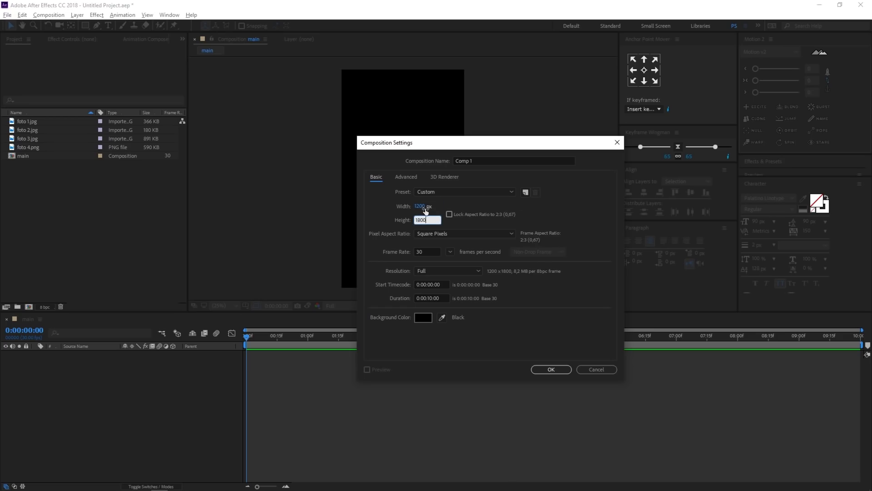
pyautogui.press('Return')
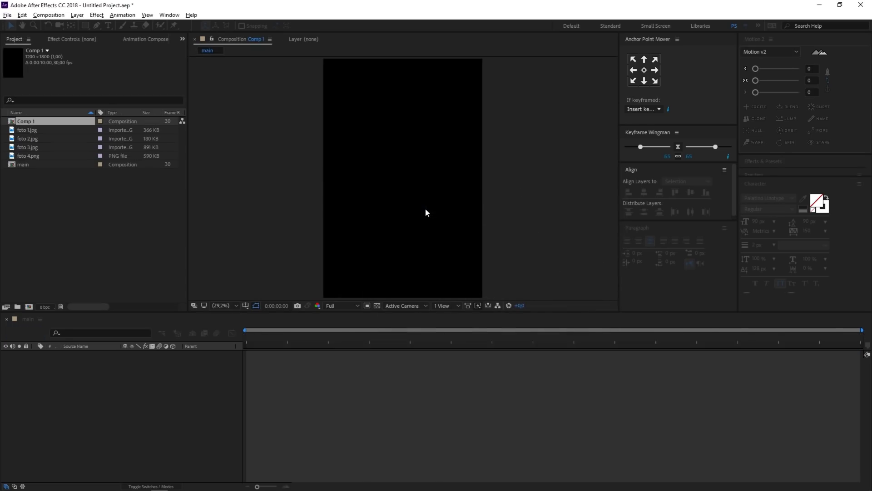
# Rename the new 1200 x 1800 composition as image 1
pyautogui.click(25, 123)
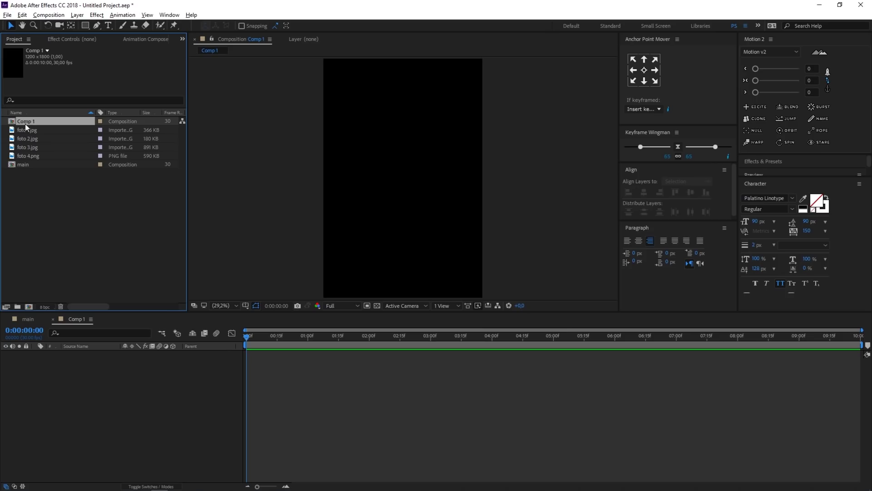
pyautogui.press('Return')
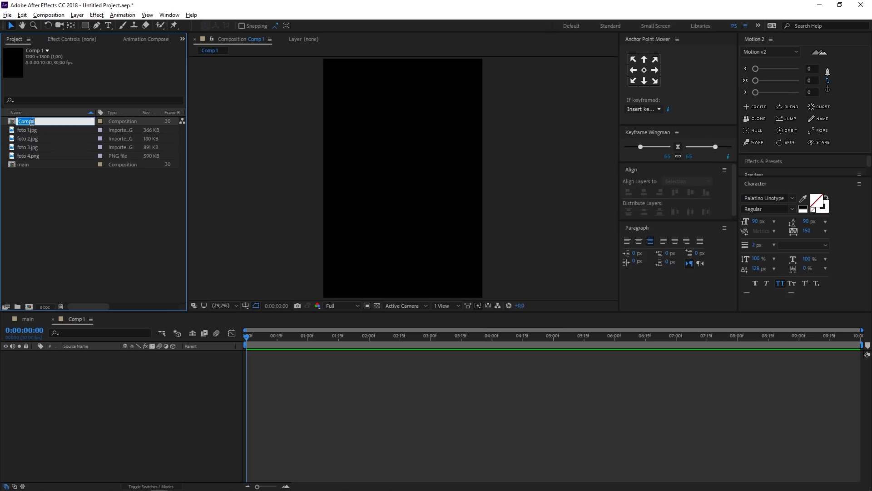
pyautogui.write('image 1')
pyautogui.press('Return')
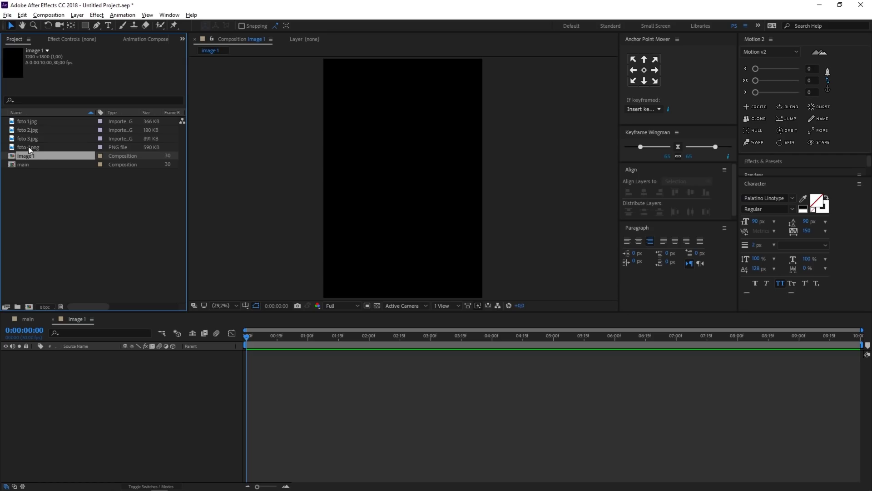
# Duplicate the image 1 composition three times so there is one composition per photo
pyautogui.click(28, 146)
pyautogui.click(29, 123)
pyautogui.click(16, 157)
pyautogui.hotkey('ctrl', 'd')
pyautogui.hotkey('ctrl', 'd')
pyautogui.hotkey('ctrl', 'd')
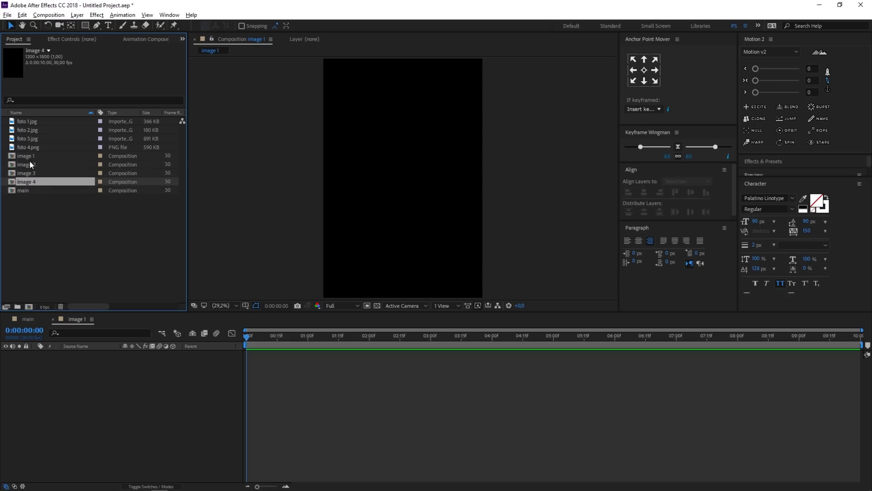
# Place foto 1.jpg in the image 1 composition, enlarge it to fill the frame and shift it slightly left to frame the woman
pyautogui.click(28, 157)
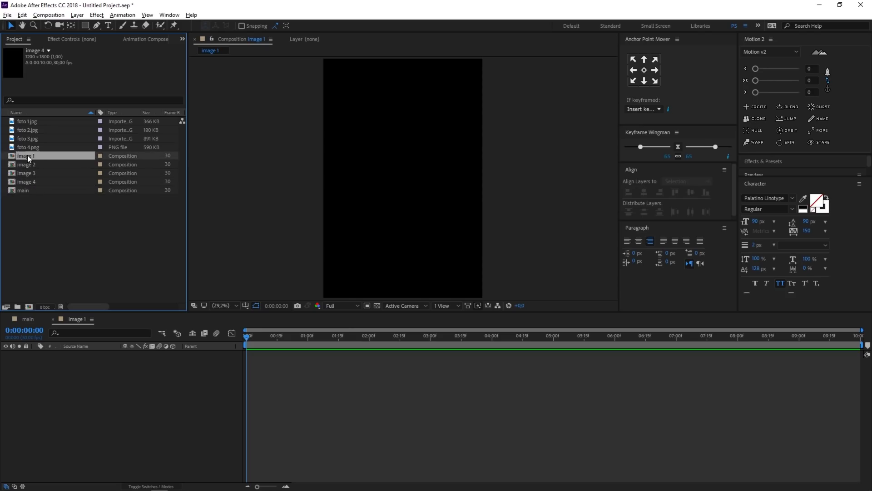
pyautogui.moveTo(23, 122); pyautogui.dragTo(429, 187)
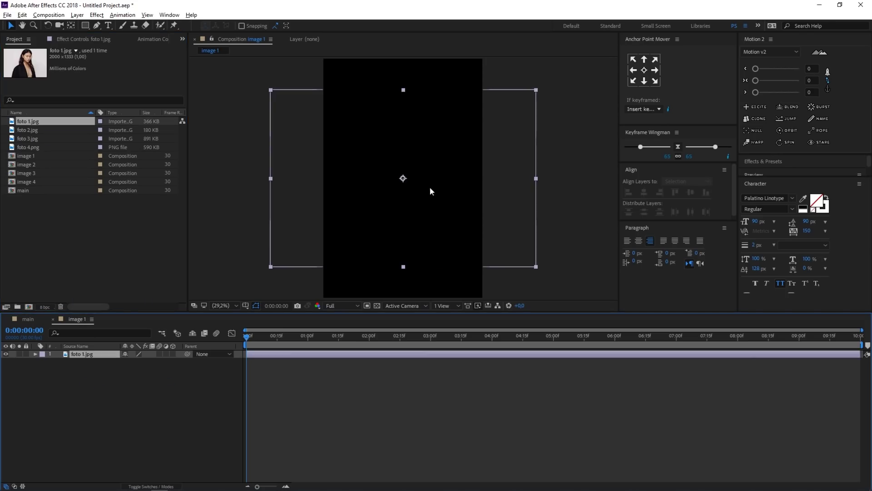
pyautogui.scroll(-2, 455, 173)
pyautogui.moveTo(479, 129); pyautogui.dragTo(506, 100)
pyautogui.moveTo(430, 189); pyautogui.dragTo(421, 190)
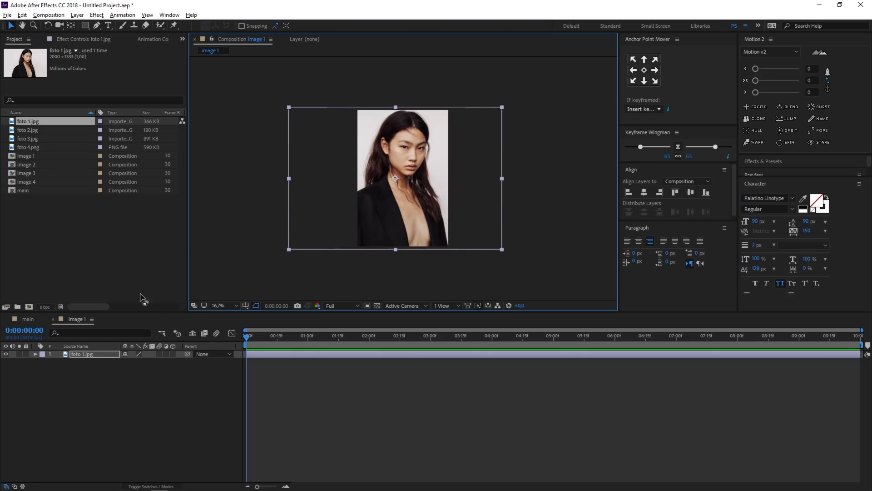
# Open the image 2 composition, place foto 2.jpg in it and enlarge the photo to fill the frame
pyautogui.click(26, 165)
pyautogui.doubleClick(26, 165)
pyautogui.moveTo(28, 131); pyautogui.dragTo(415, 178)
pyautogui.press(',')
pyautogui.press(',')
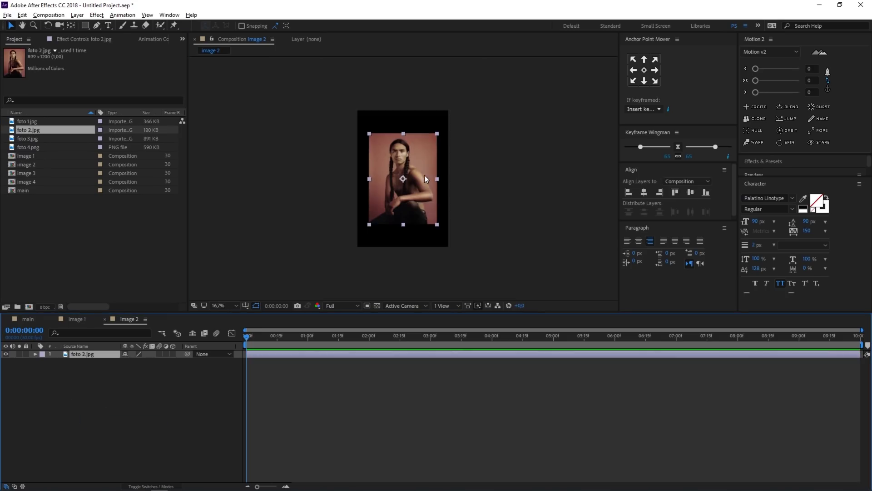
pyautogui.moveTo(435, 135); pyautogui.dragTo(461, 108)
# Open the image 3 composition, place foto 3.jpg in it and shrink the photo to just cover the frame
pyautogui.doubleClick(24, 172)
pyautogui.click(34, 140)
pyautogui.moveTo(35, 140); pyautogui.dragTo(404, 177)
pyautogui.press(',')
pyautogui.press(',')
pyautogui.moveTo(467, 91); pyautogui.dragTo(458, 103)
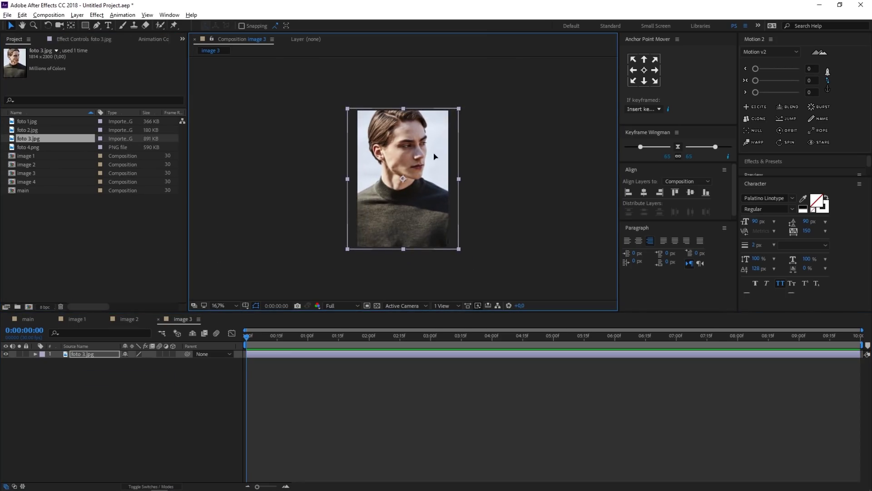
# Open the image 4 composition, place foto 4.png in it and scale the photo to fill the frame
pyautogui.click(26, 181)
pyautogui.doubleClick(26, 181)
pyautogui.moveTo(29, 147); pyautogui.dragTo(436, 159)
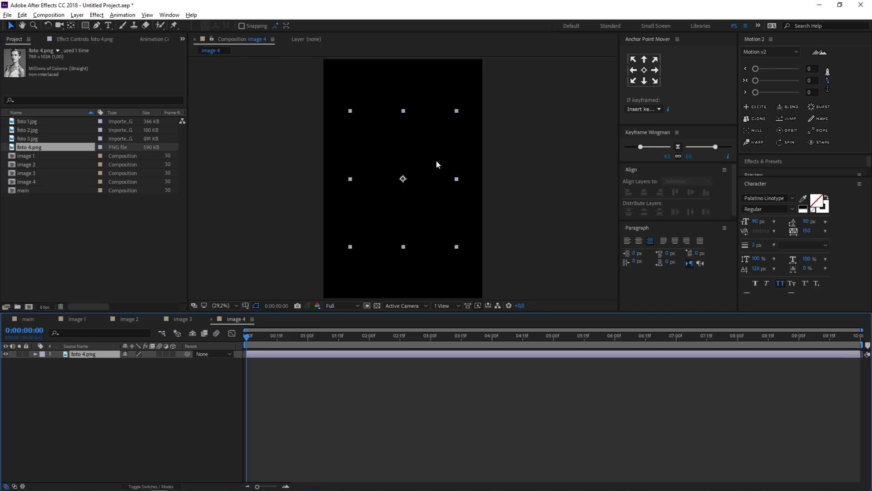
pyautogui.hotkey('ctrl', 'alt', 'shift', 'g')
pyautogui.hotkey('shift', '/')
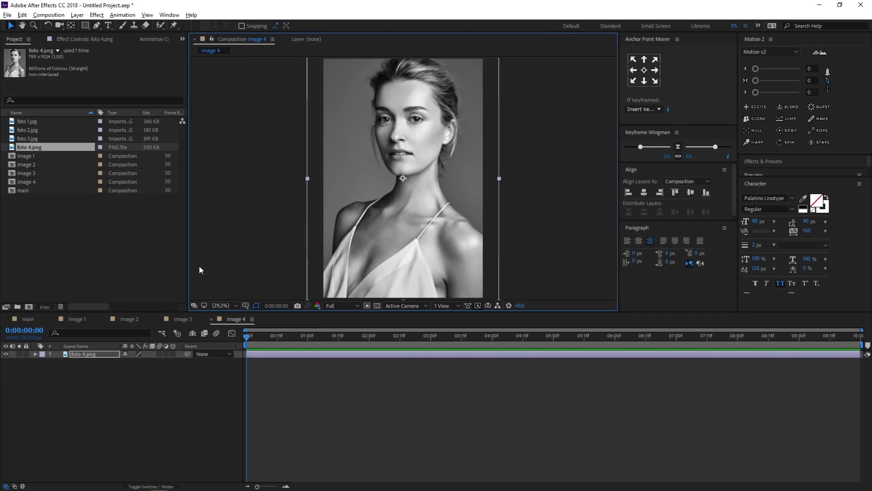
# Add the image 1 to image 4 compositions as layers in the main composition and make all four 3D layers
pyautogui.click(23, 320)
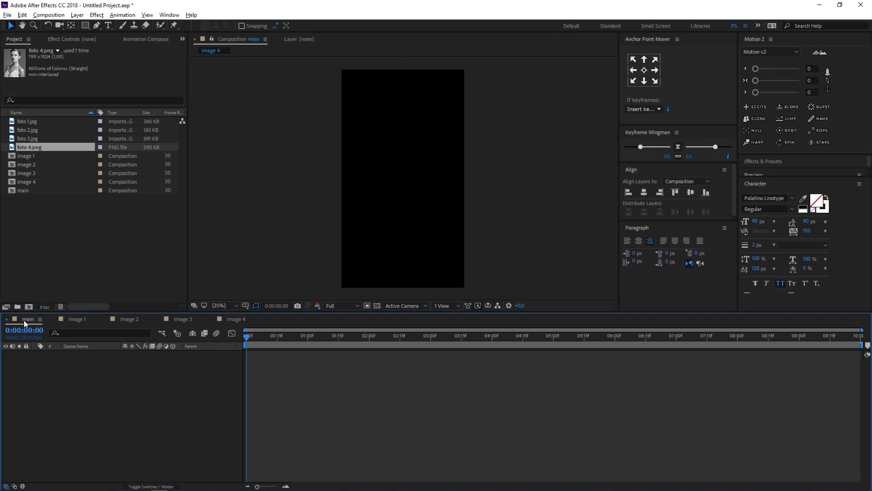
pyautogui.click(27, 157)
pyautogui.keyDown('shift'); pyautogui.click(24, 181); pyautogui.keyUp('shift')
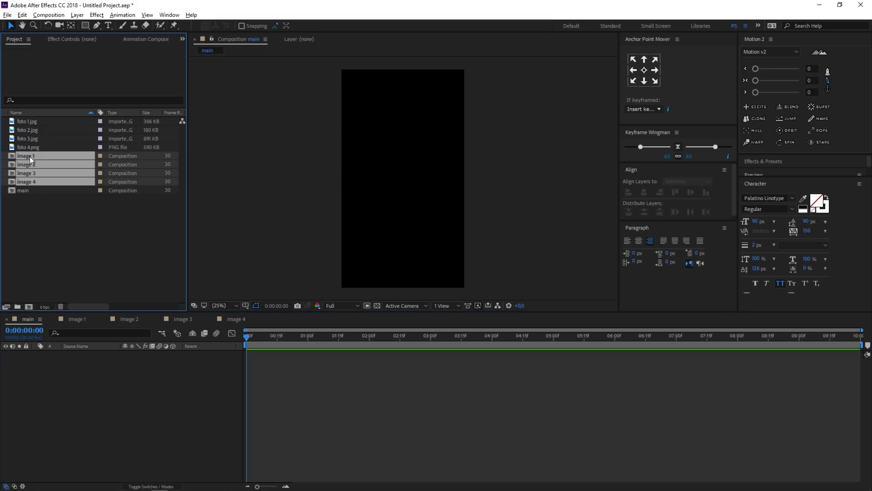
pyautogui.moveTo(29, 182); pyautogui.dragTo(70, 386)
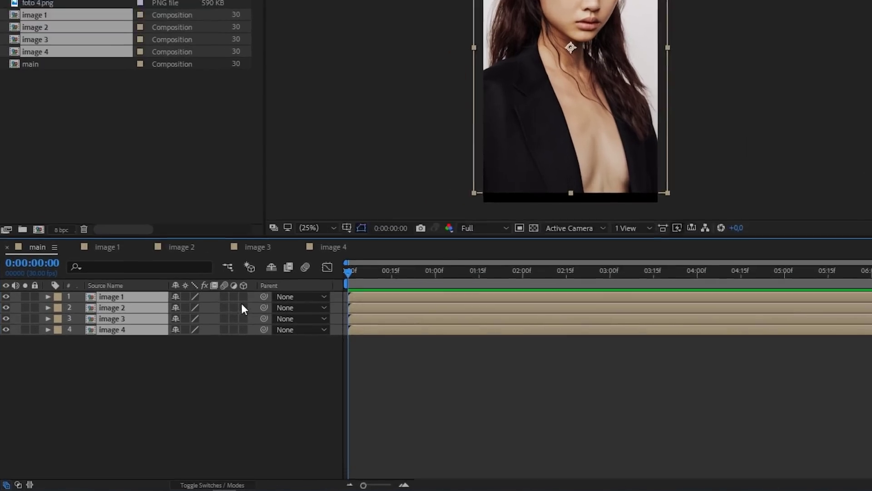
pyautogui.click(257, 286)
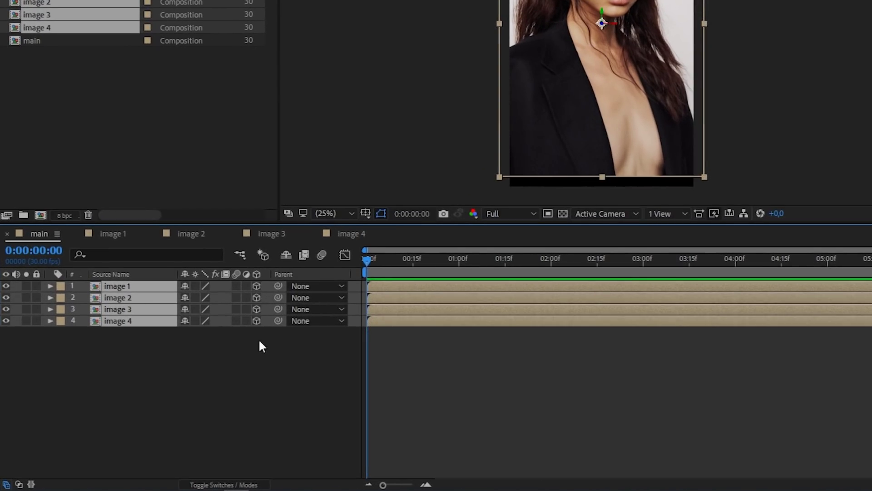
# Add a two-node camera with the 35mm preset to the main composition
pyautogui.click(216, 373)
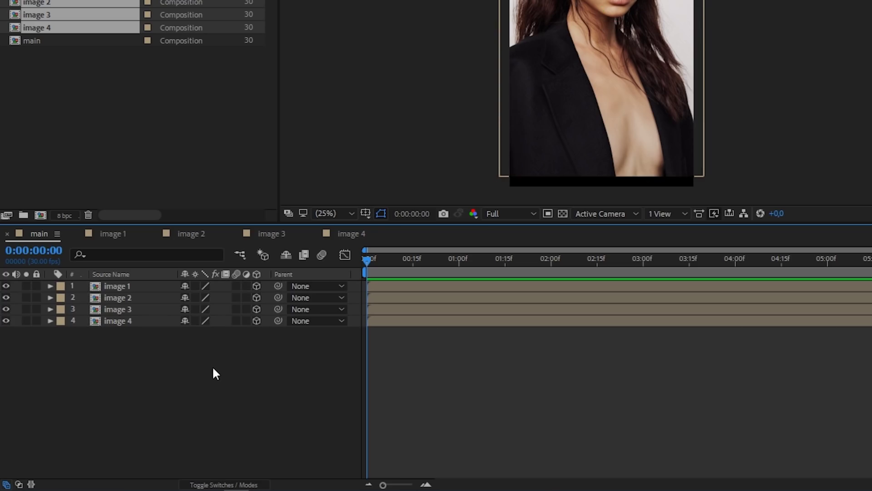
pyautogui.rightClick(211, 370)
pyautogui.moveTo(282, 224)
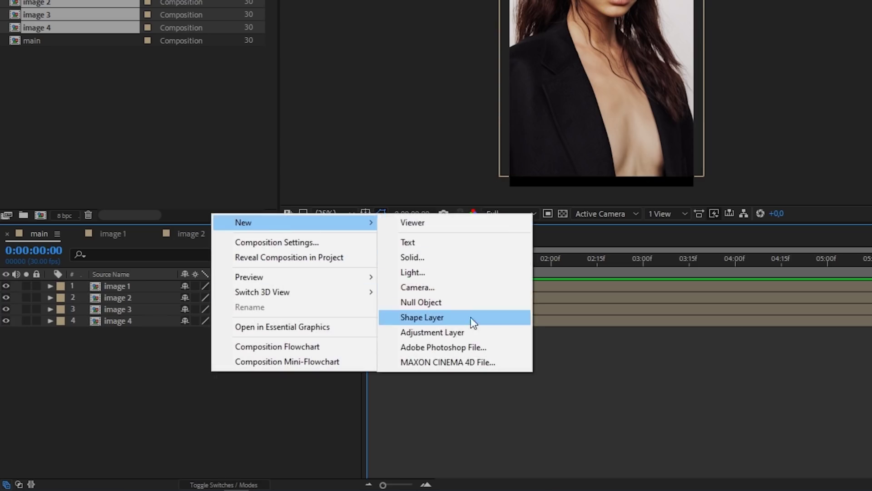
pyautogui.click(437, 287)
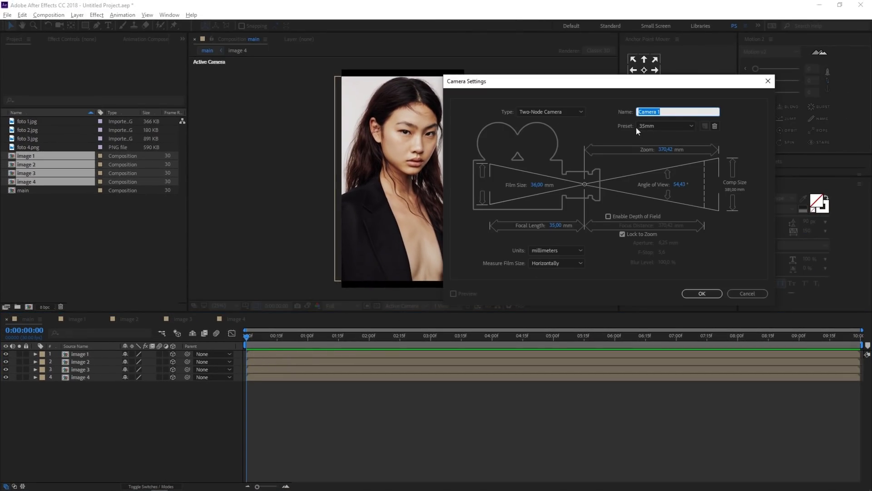
pyautogui.click(704, 294)
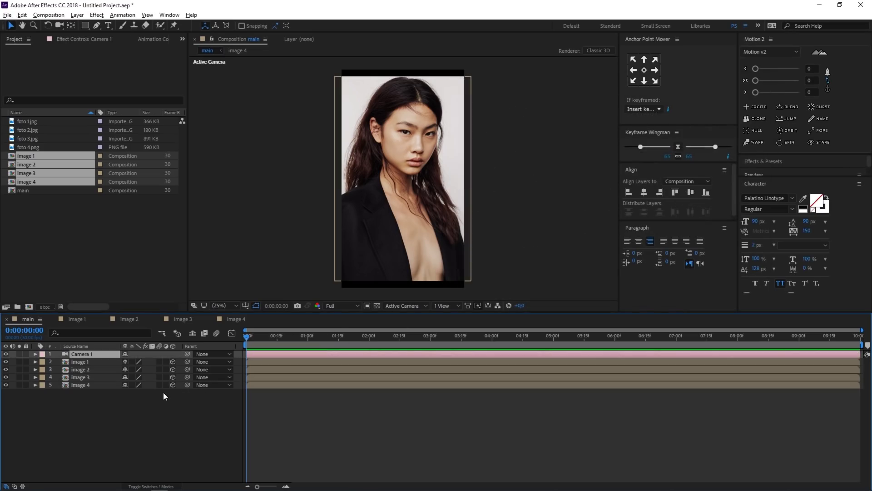
# Create a full-frame solid in orange FF822F and move it below all the image layers as the background
pyautogui.click(141, 405)
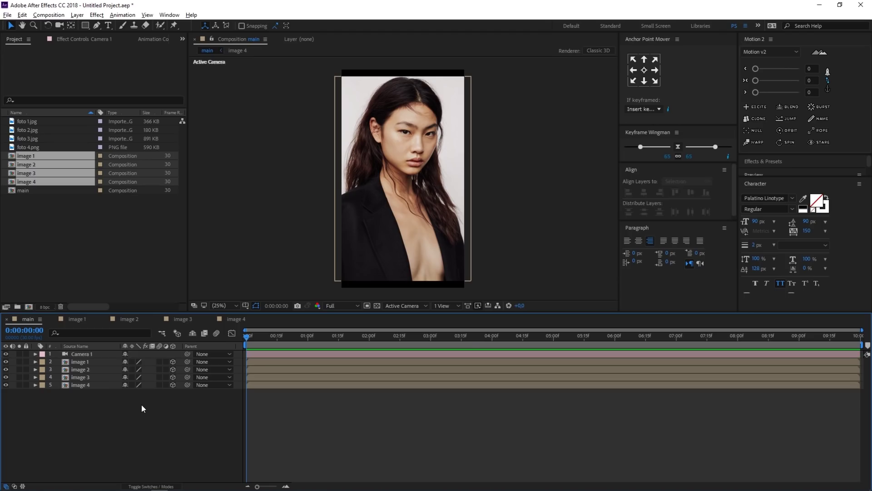
pyautogui.hotkey('ctrl', 'y')
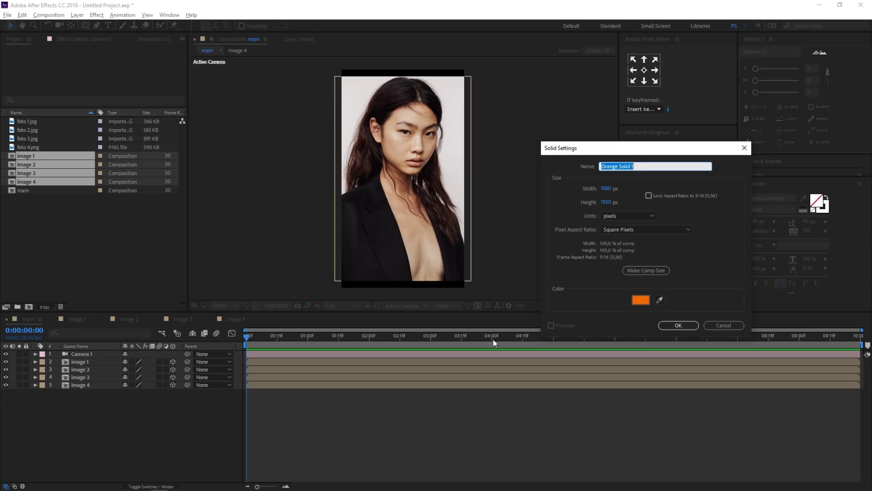
pyautogui.click(640, 300)
pyautogui.moveTo(599, 324)
pyautogui.mouseDown()
pyautogui.moveTo(586, 313)
pyautogui.moveTo(597, 320)
pyautogui.mouseUp()
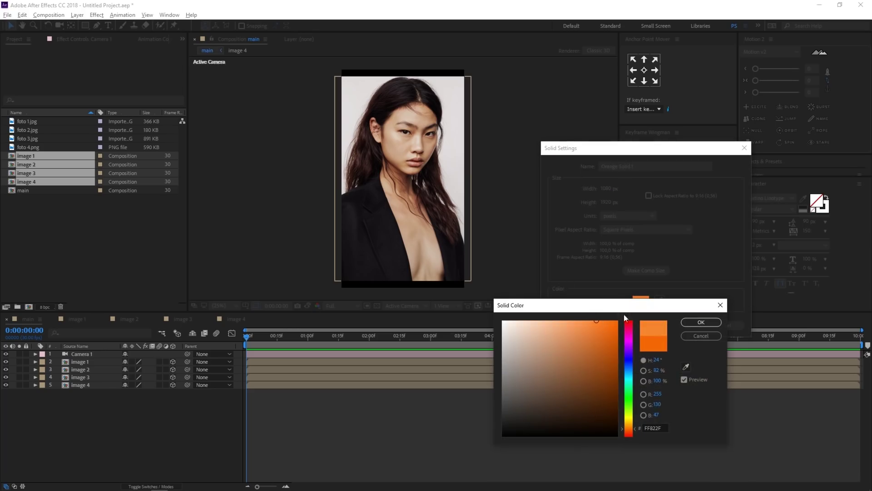
pyautogui.click(701, 322)
pyautogui.click(679, 326)
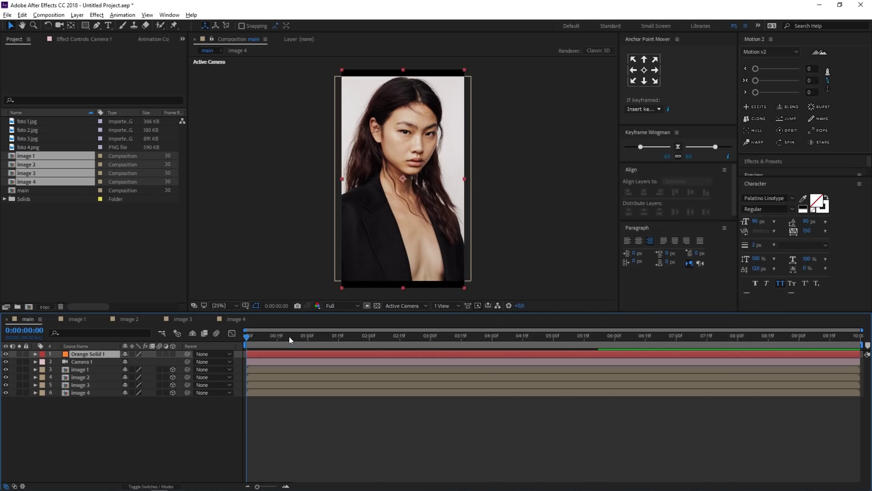
pyautogui.moveTo(87, 354); pyautogui.dragTo(92, 398)
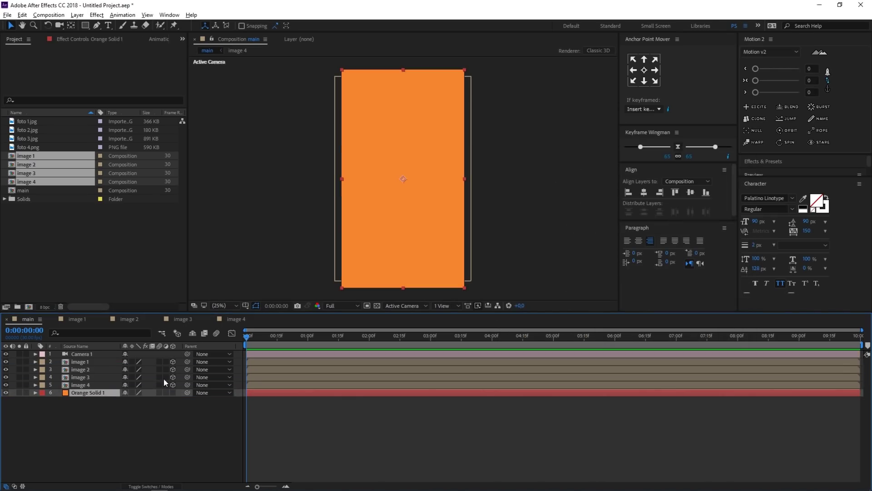
# Reveal the Position property of all four image layers, and select only the image 1 layer
pyautogui.click(86, 384)
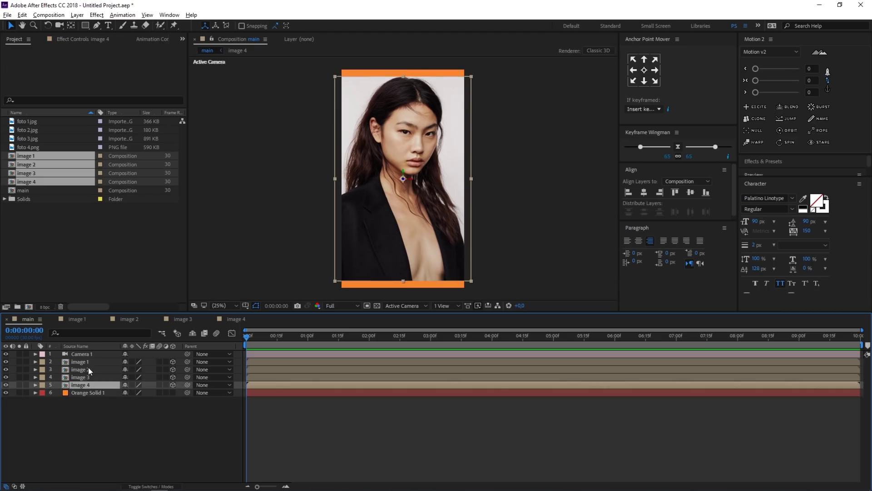
pyautogui.keyDown('shift'); pyautogui.click(88, 363); pyautogui.keyUp('shift')
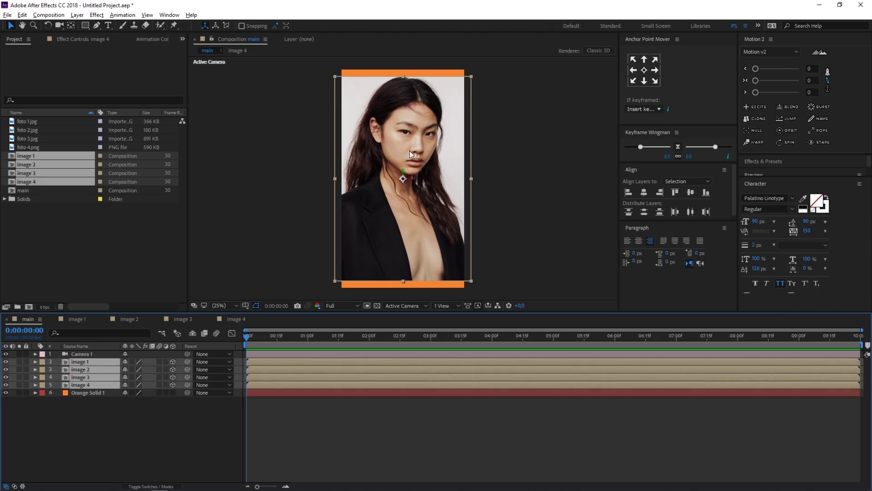
pyautogui.press('p')
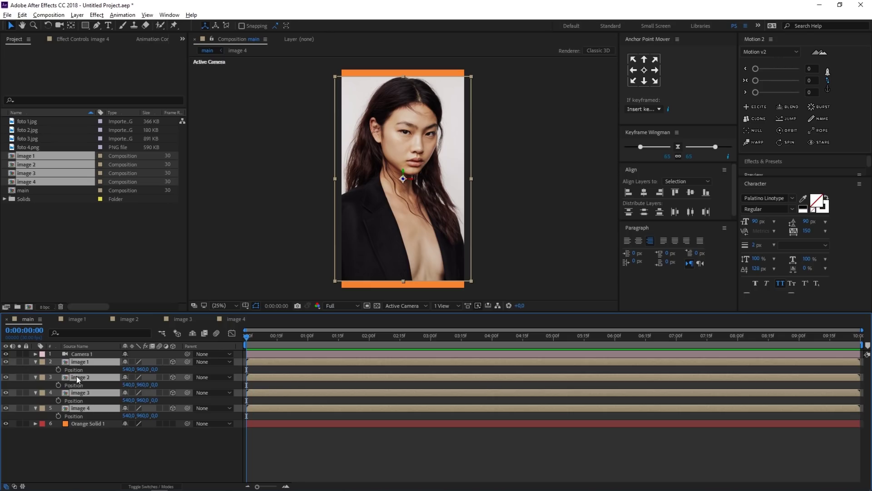
pyautogui.click(165, 370)
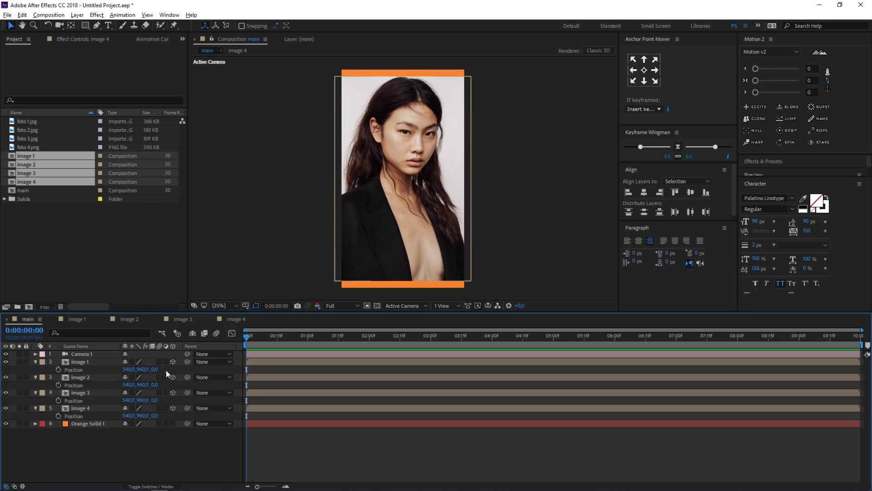
pyautogui.click(83, 361)
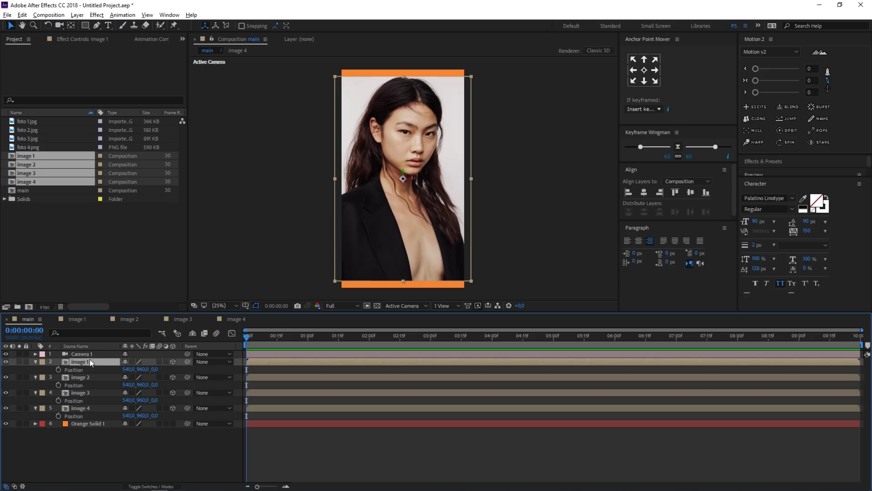
# Set the Z position of the image 1 layer to 300 and of the image 2 layer to 600
pyautogui.click(154, 369)
pyautogui.write('30')
pyautogui.press('Return')
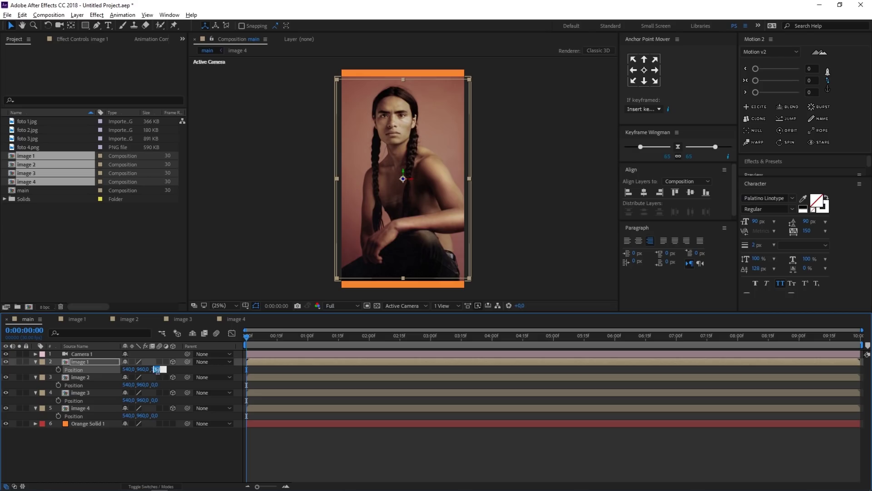
pyautogui.write('300')
pyautogui.press('Return')
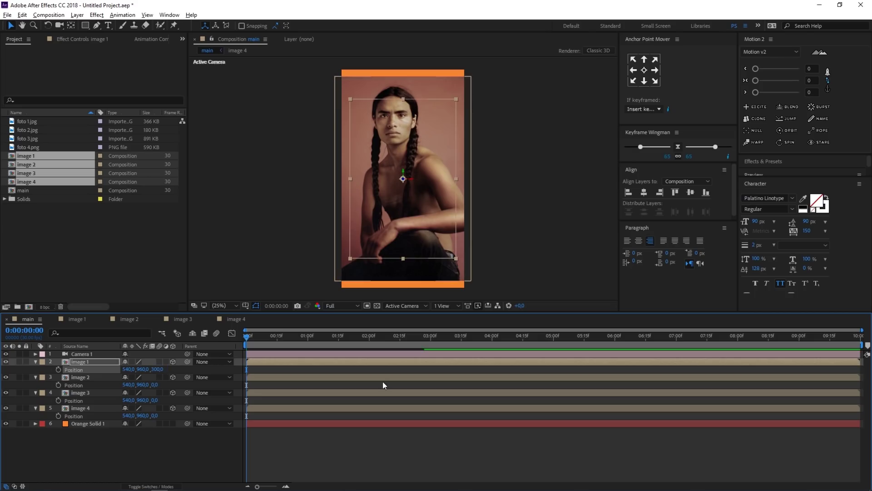
pyautogui.click(159, 384)
pyautogui.write('500')
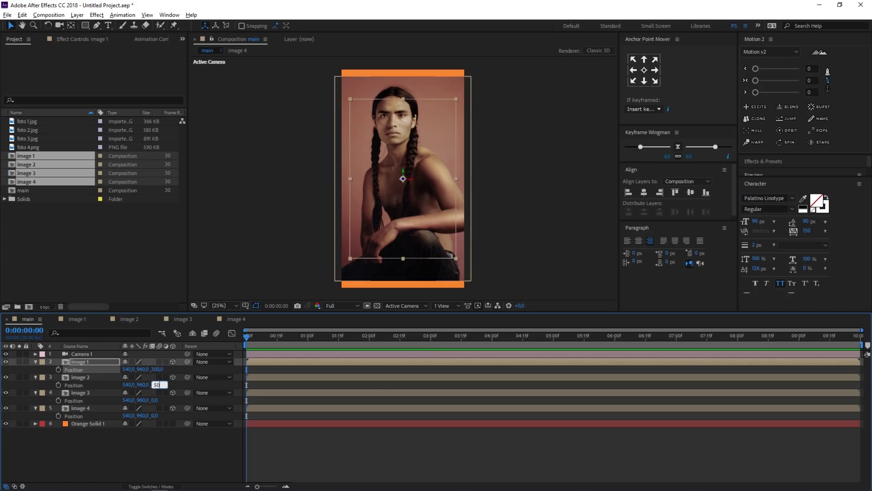
pyautogui.doubleClick(158, 385)
pyautogui.write('600')
pyautogui.press('Return')
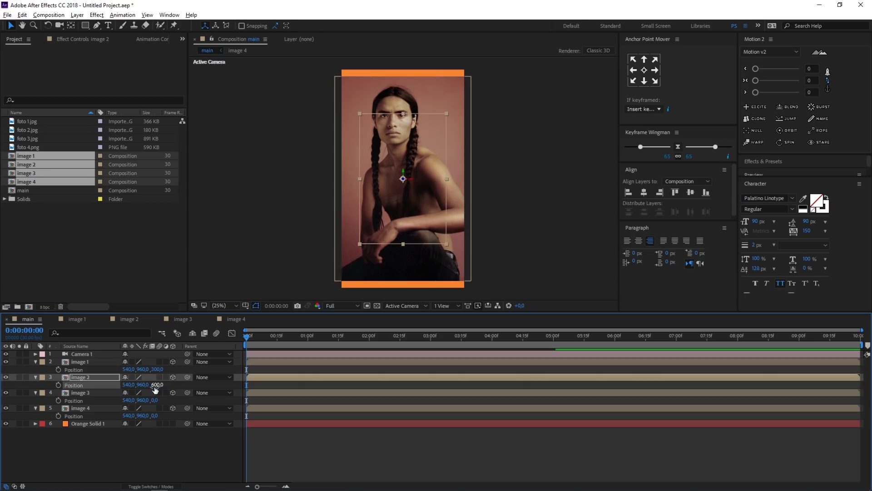
# Set the Z position of the image 3 layer to 900 and of the image 4 layer to 1200
pyautogui.click(154, 400)
pyautogui.write('900')
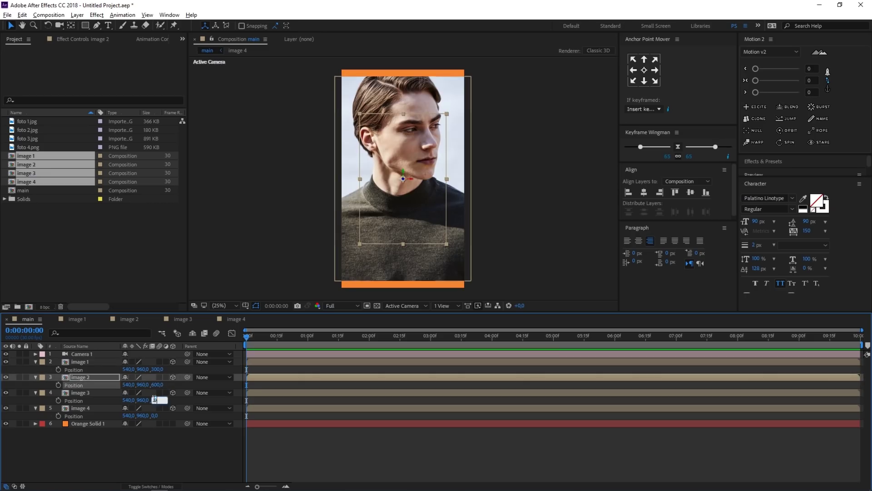
pyautogui.press('Return')
pyautogui.click(155, 415)
pyautogui.write('12')
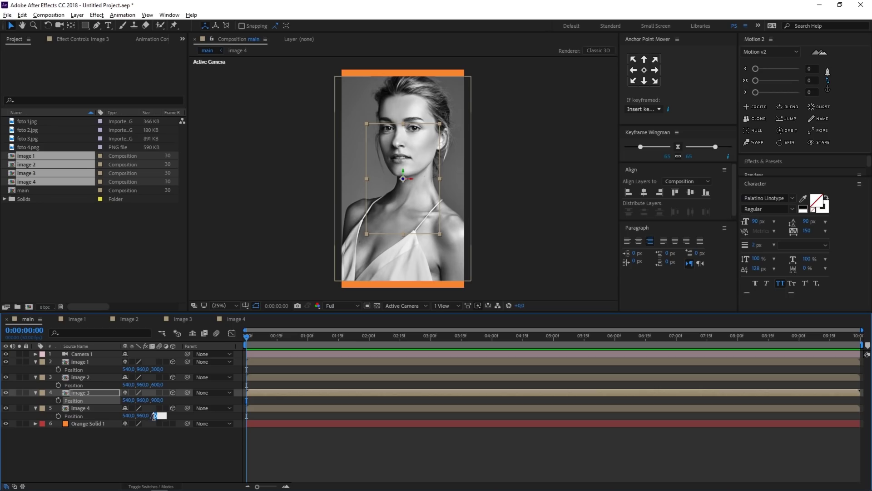
pyautogui.write('00')
pyautogui.press('Return')
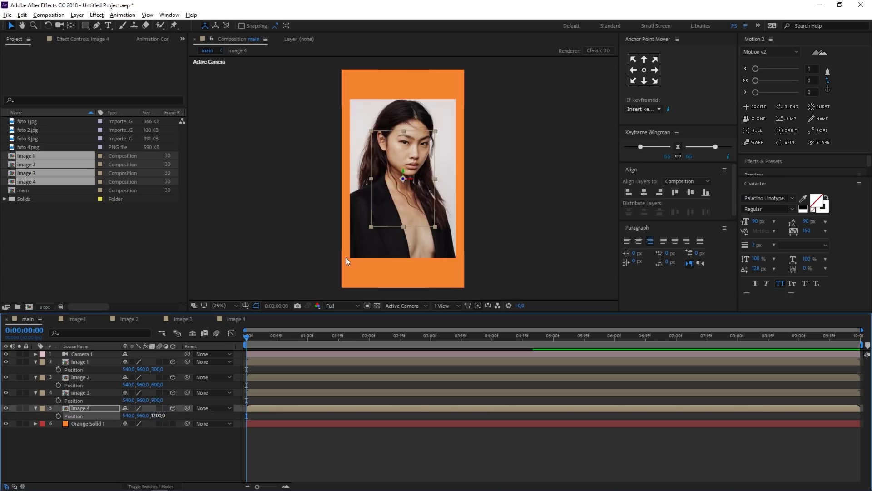
# Move the image 1 layer up and left to about 368, 672, and scale all four image layers to 50%
pyautogui.click(91, 362)
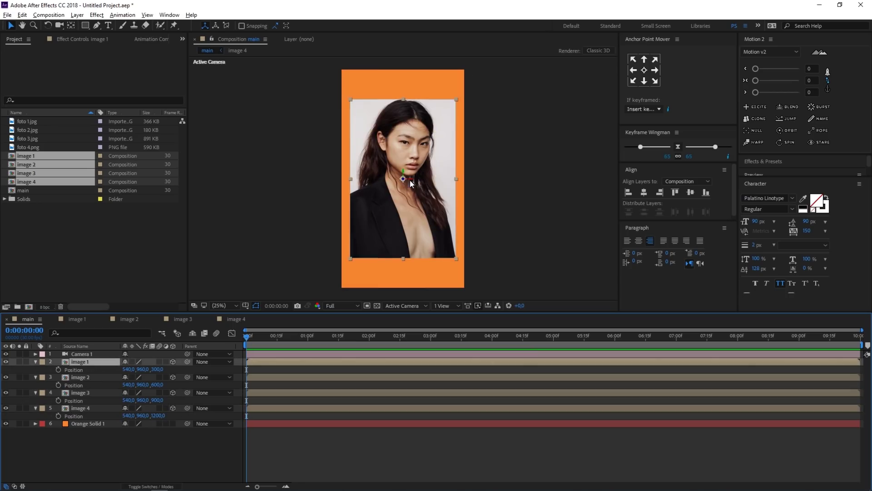
pyautogui.moveTo(412, 178); pyautogui.dragTo(391, 138)
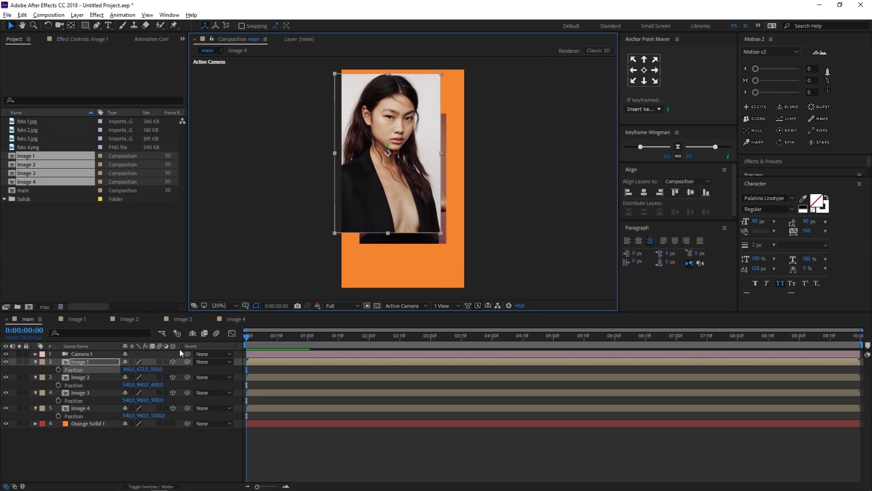
pyautogui.keyDown('shift'); pyautogui.click(76, 408); pyautogui.keyUp('shift')
pyautogui.press('s')
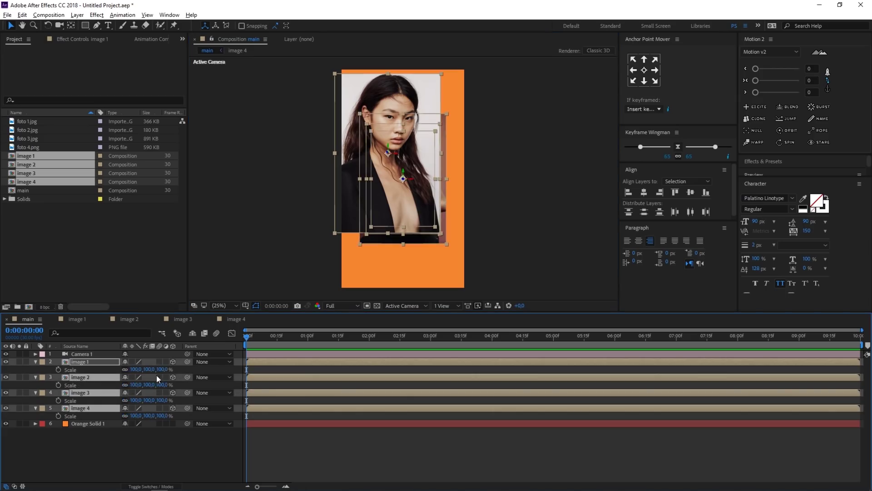
pyautogui.click(163, 369)
pyautogui.write('45')
pyautogui.press('Return')
pyautogui.click(157, 369)
pyautogui.write('50')
pyautogui.press('Return')
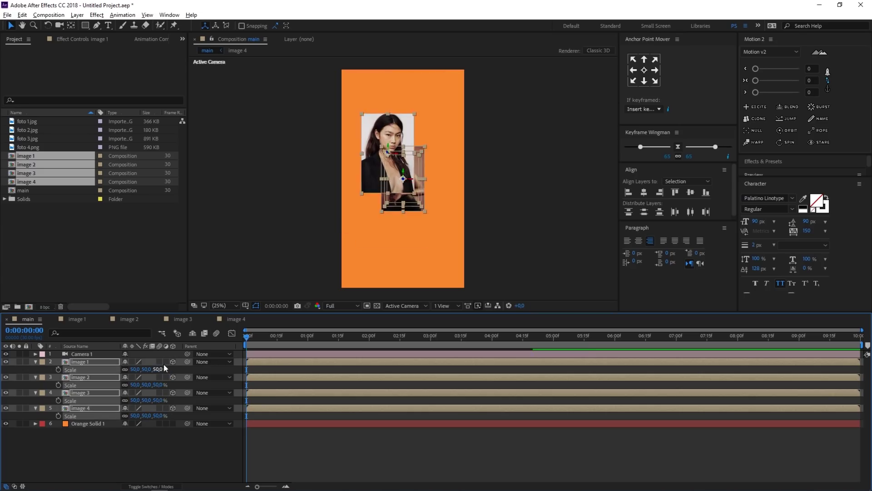
# Place image 1 in the upper-left area of the composition frame, against its left edge, and set its scale to 55%
pyautogui.click(388, 168)
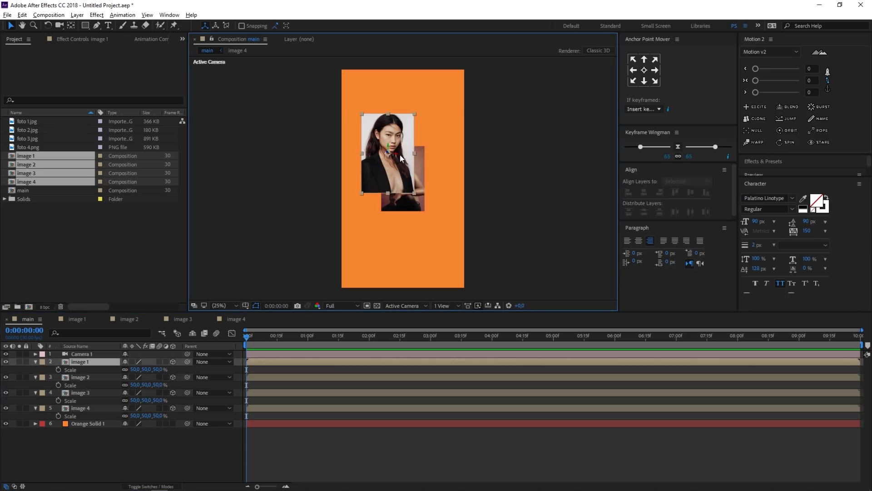
pyautogui.moveTo(395, 156); pyautogui.dragTo(375, 114)
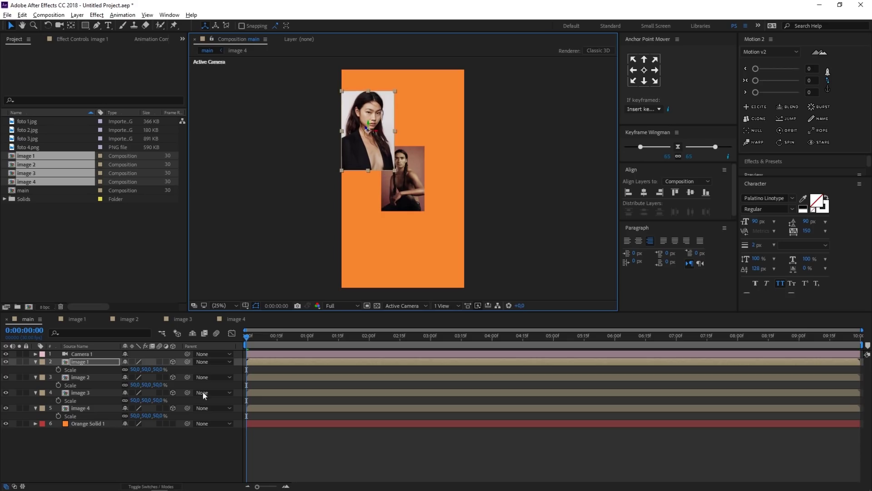
pyautogui.click(158, 369)
pyautogui.write('55')
pyautogui.press('Return')
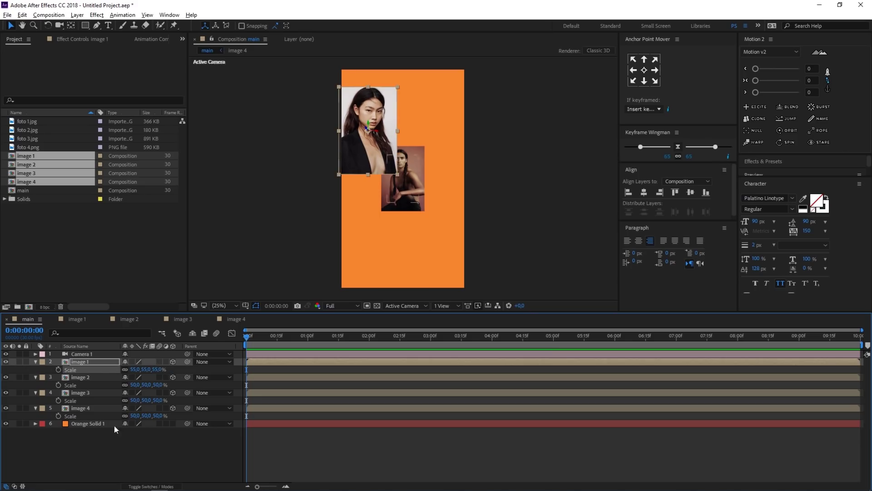
# Move image 2 up and right, beside image 1 in the frame, and set its scale to 65%
pyautogui.click(94, 376)
pyautogui.moveTo(408, 186); pyautogui.dragTo(439, 155)
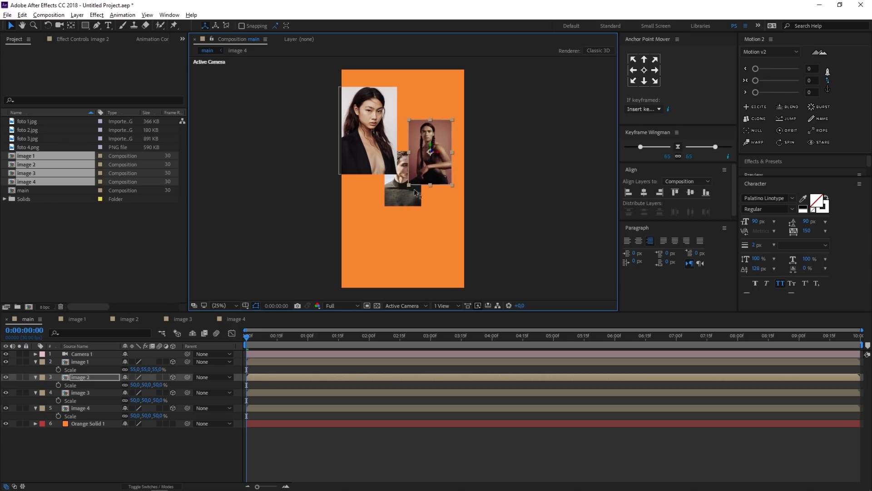
pyautogui.press('s')
pyautogui.press('s')
pyautogui.click(159, 385)
pyautogui.write('65')
pyautogui.press('Return')
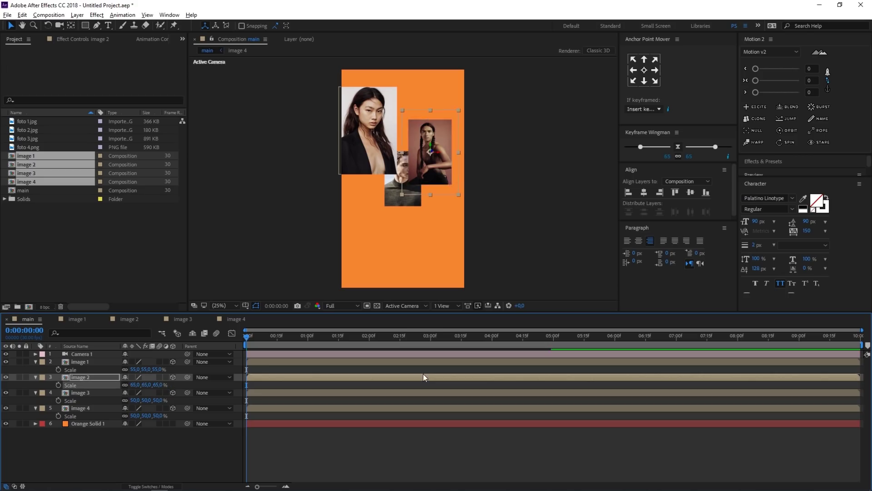
# Move image 3 to the lower-left area of the frame, below image 1, and set its scale to 70%
pyautogui.click(392, 199)
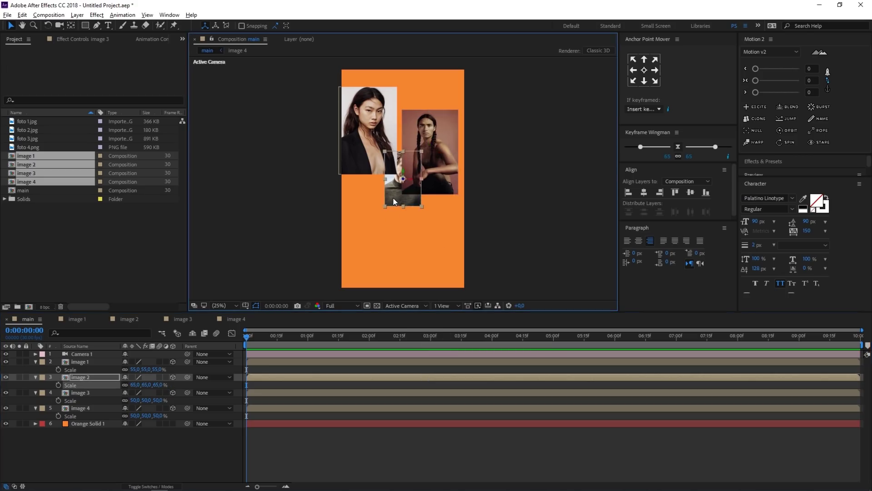
pyautogui.moveTo(414, 171); pyautogui.dragTo(370, 218)
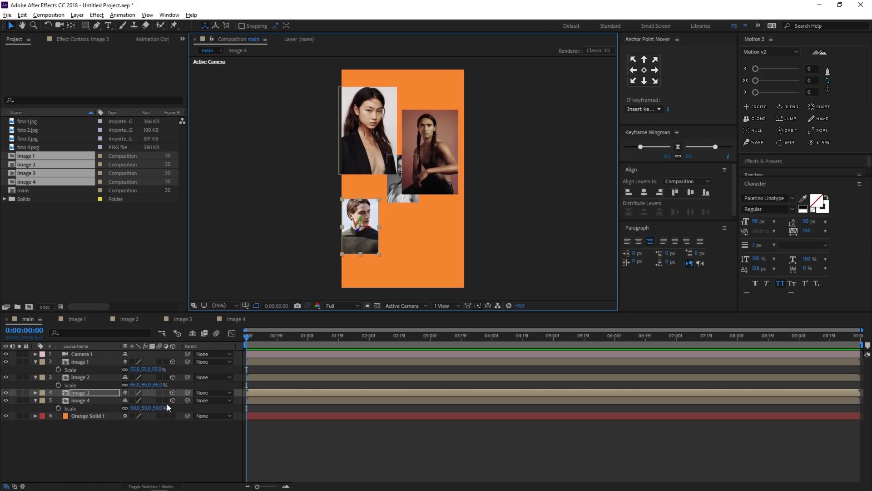
pyautogui.click(159, 400)
pyautogui.write('70')
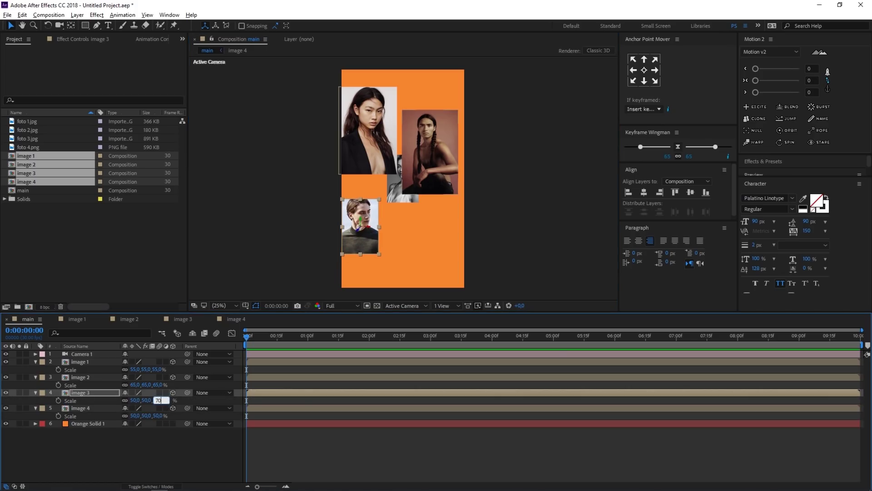
pyautogui.press('Return')
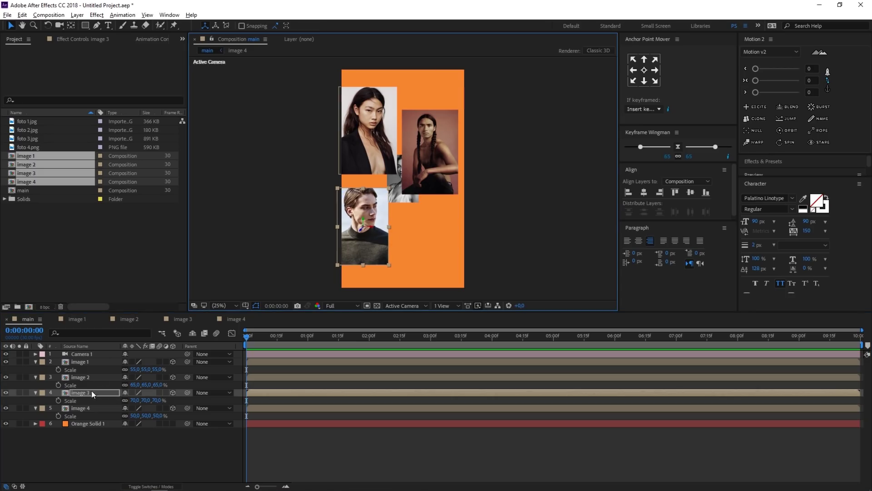
# Place image 4 in the lower-right area of the frame, below image 2, at 90% scale, and shift it to the frame's right edge
pyautogui.click(80, 407)
pyautogui.moveTo(399, 200); pyautogui.dragTo(428, 258)
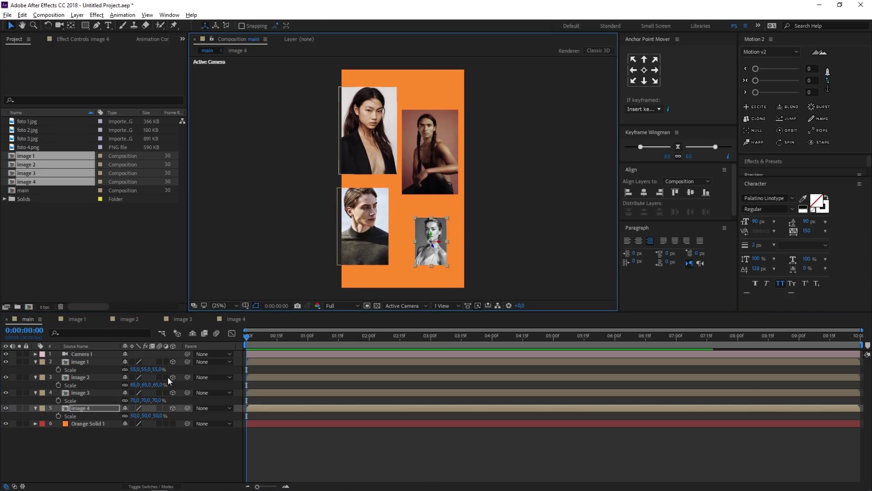
pyautogui.click(162, 415)
pyautogui.write('80')
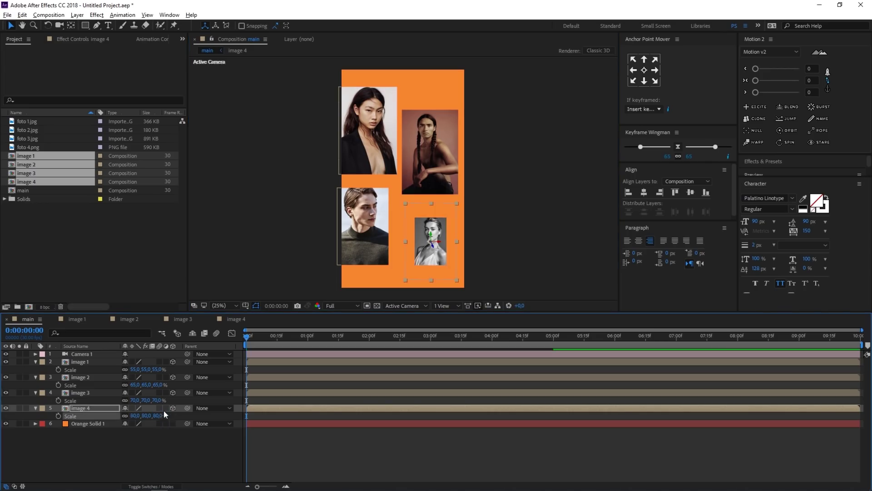
pyautogui.press('Return')
pyautogui.click(159, 416)
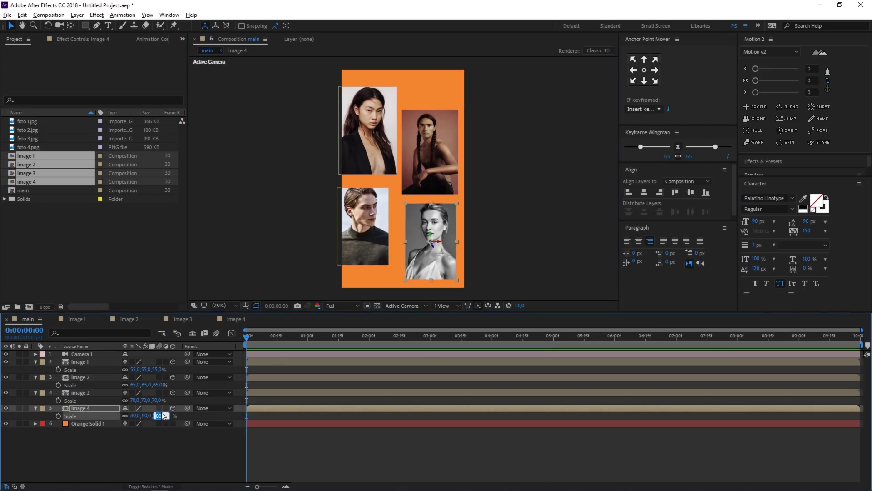
pyautogui.write('90')
pyautogui.press('Return')
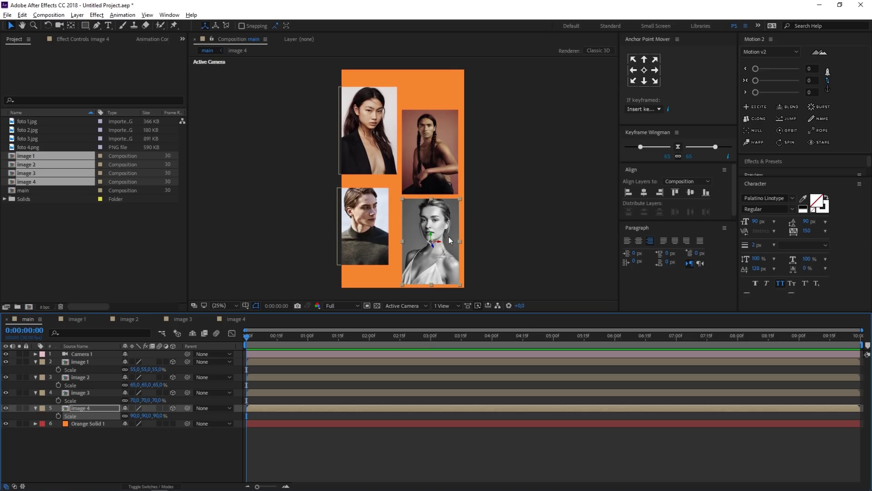
pyautogui.moveTo(447, 263); pyautogui.dragTo(454, 262)
# Set the scale of image 3 to 80% and shift it slightly right so it sits inside the frame's left edge
pyautogui.click(349, 242)
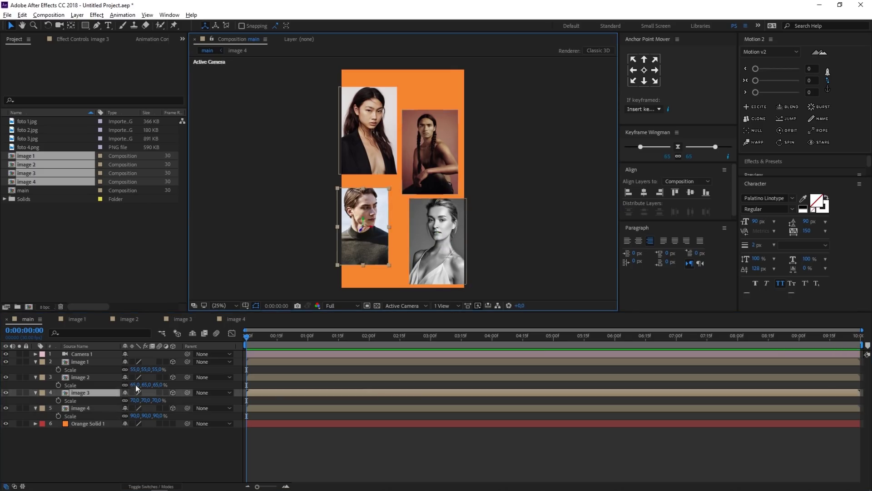
pyautogui.click(157, 399)
pyautogui.write('80')
pyautogui.press('Return')
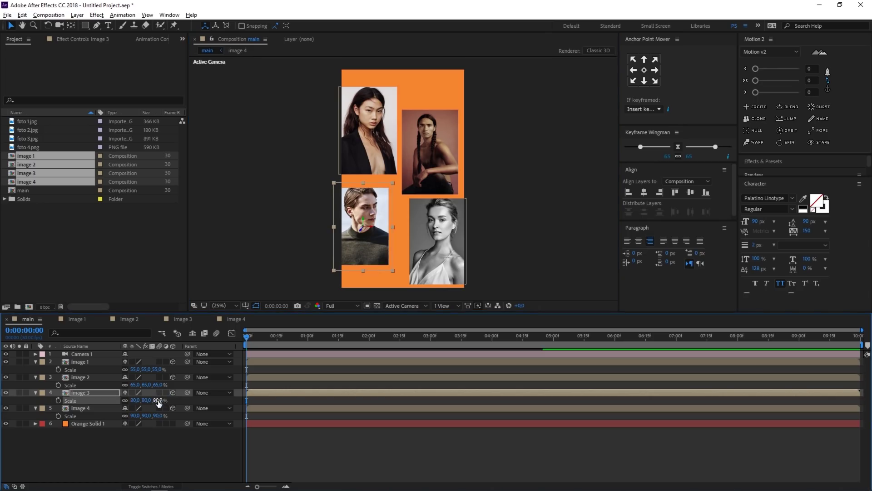
pyautogui.moveTo(368, 227); pyautogui.dragTo(376, 229)
pyautogui.click(96, 437)
# Add a null object to the main composition and parent the camera to it
pyautogui.click(84, 355)
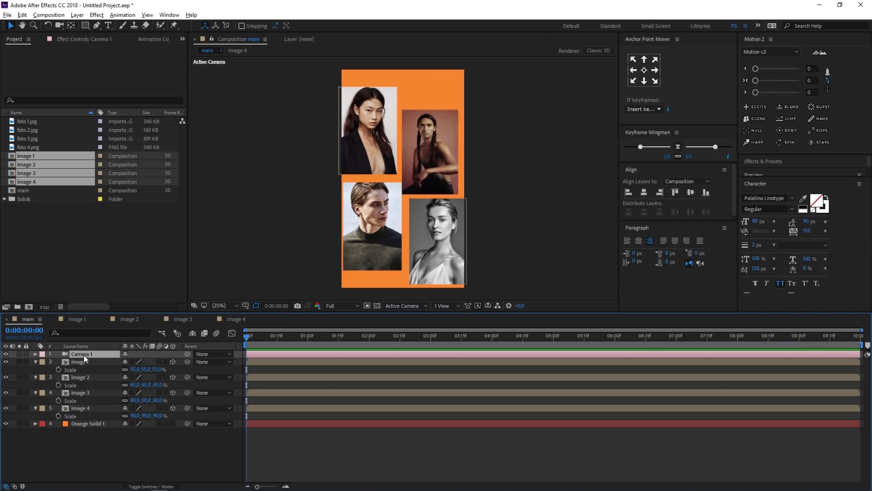
pyautogui.rightClick(124, 451)
pyautogui.moveTo(174, 351)
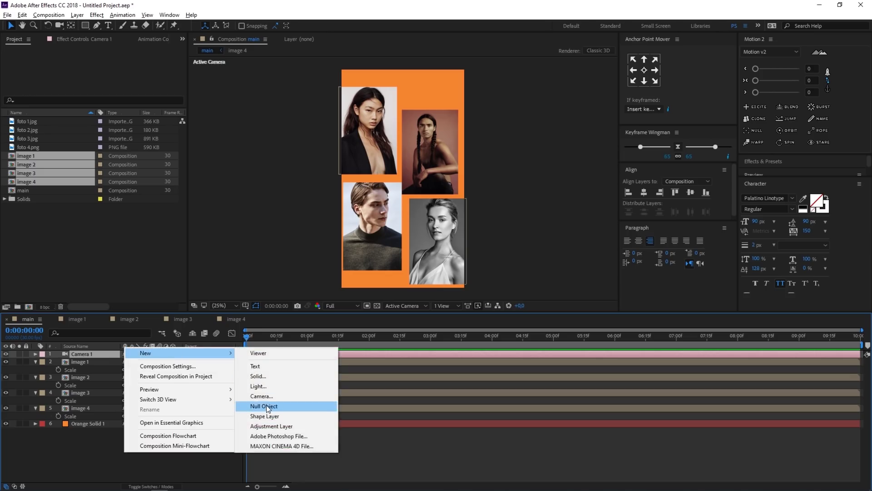
pyautogui.click(267, 405)
pyautogui.click(77, 362)
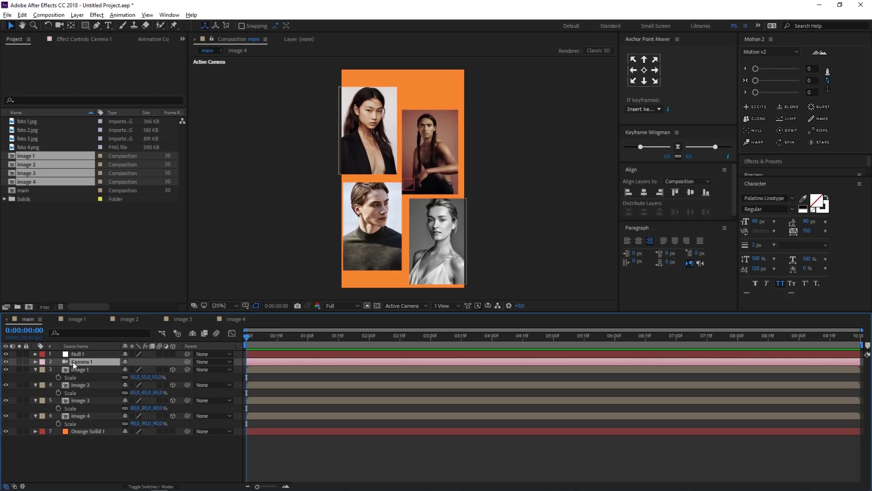
pyautogui.moveTo(187, 362); pyautogui.dragTo(77, 354)
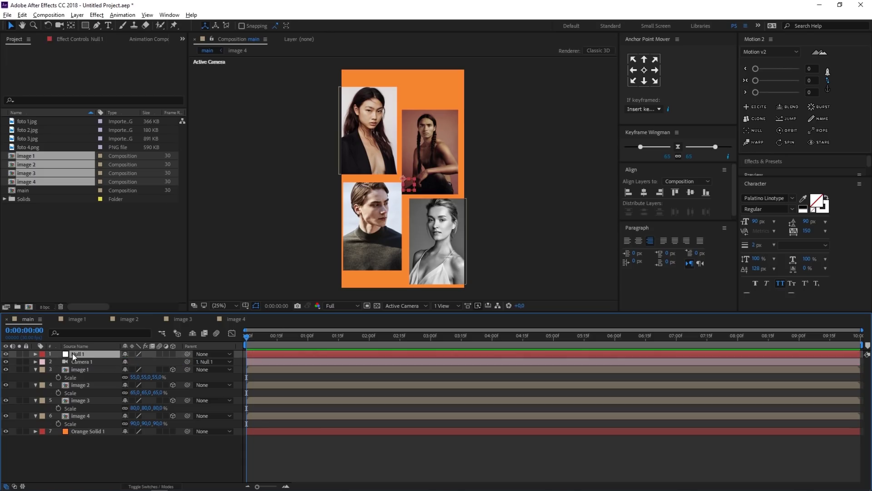
# Make the null a 3D layer, reveal its rotation properties, and keyframe its Y Rotation at 5° at the composition start
pyautogui.click(173, 353)
pyautogui.press('r')
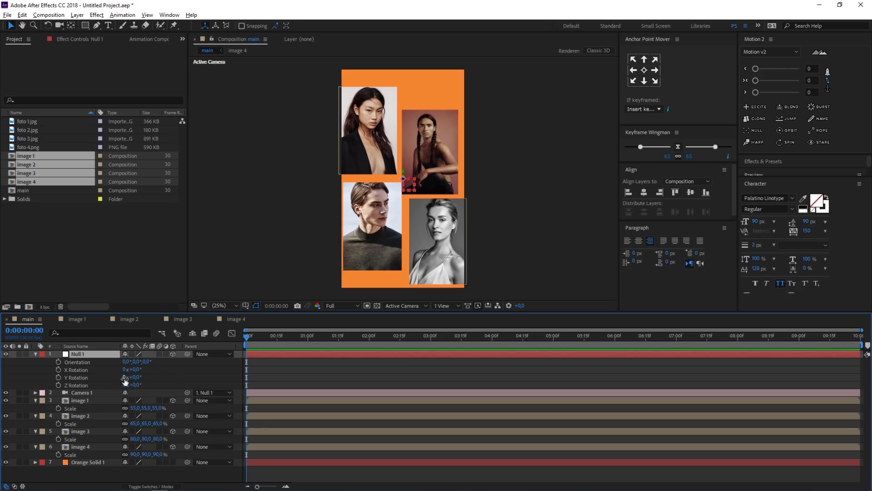
pyautogui.moveTo(132, 377); pyautogui.dragTo(134, 377)
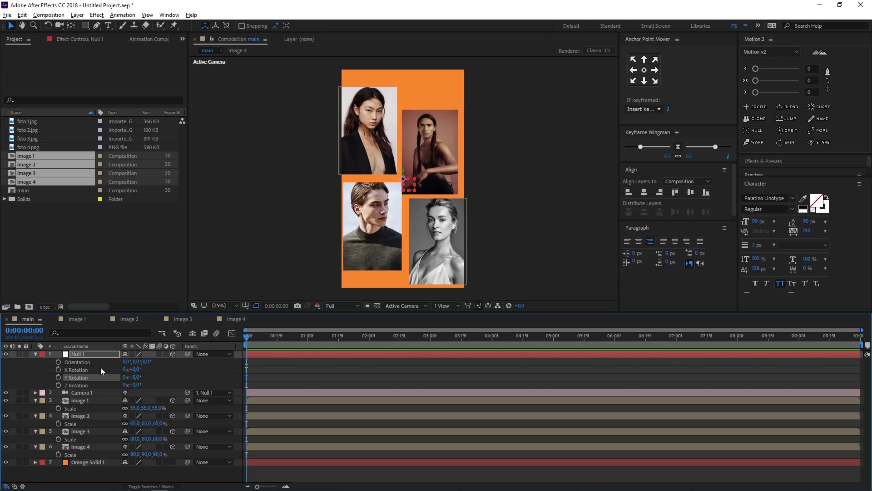
pyautogui.click(58, 377)
pyautogui.click(135, 377)
pyautogui.write('5')
pyautogui.press('Return')
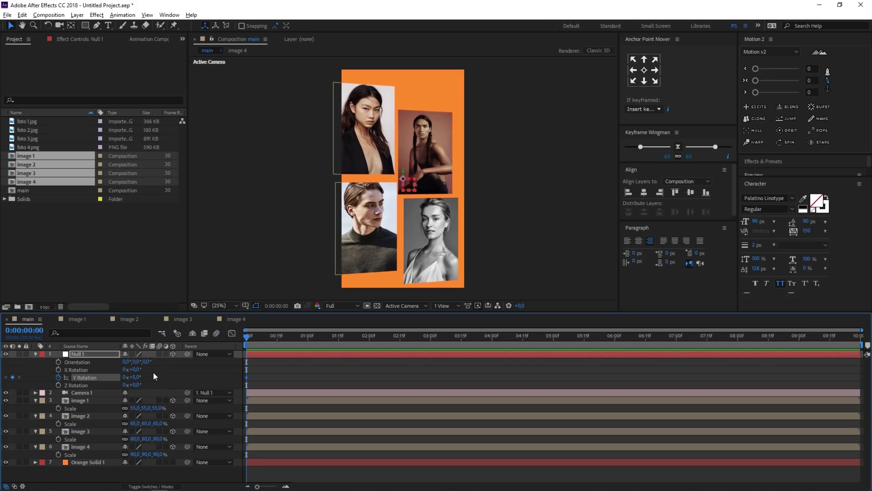
# Keyframe the null's Y Rotation at -5° at the 1-second mark, and preview the camera swing
pyautogui.click(307, 340)
pyautogui.click(137, 377)
pyautogui.write('-5')
pyautogui.press('Return')
pyautogui.press('space')
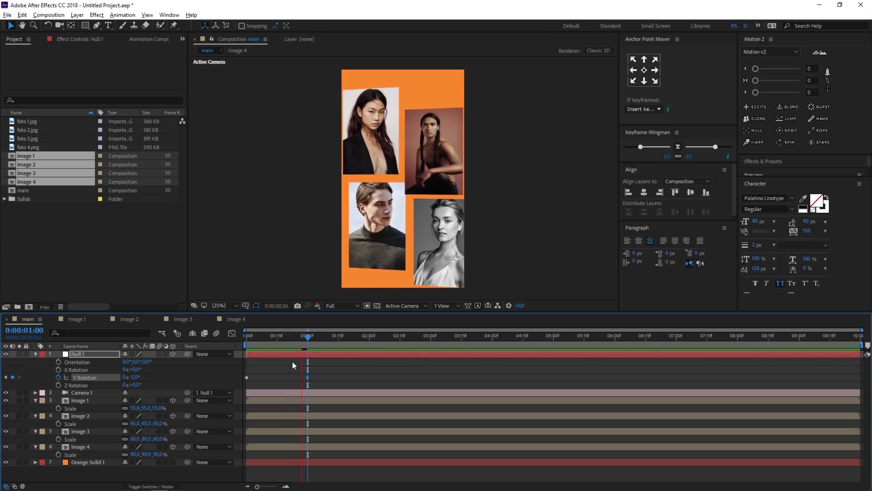
pyautogui.moveTo(299, 334); pyautogui.dragTo(261, 334)
pyautogui.press('space')
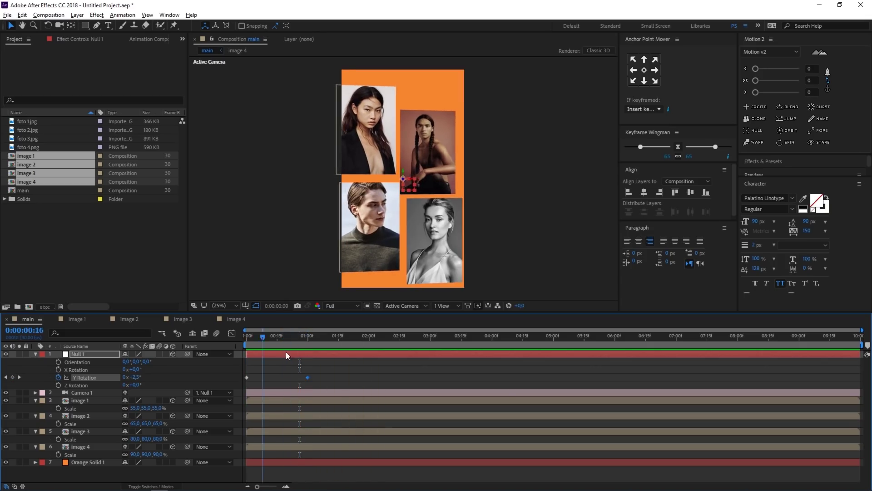
# Add a loopOut("pingpong") expression to the null's Y Rotation and preview the repeating camera swing
pyautogui.press('space')
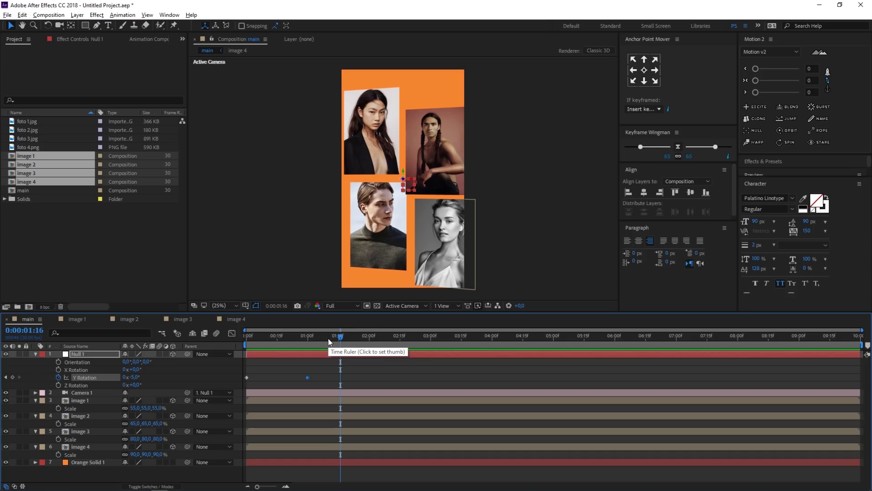
pyautogui.keyDown('alt'); pyautogui.click(58, 377); pyautogui.keyUp('alt')
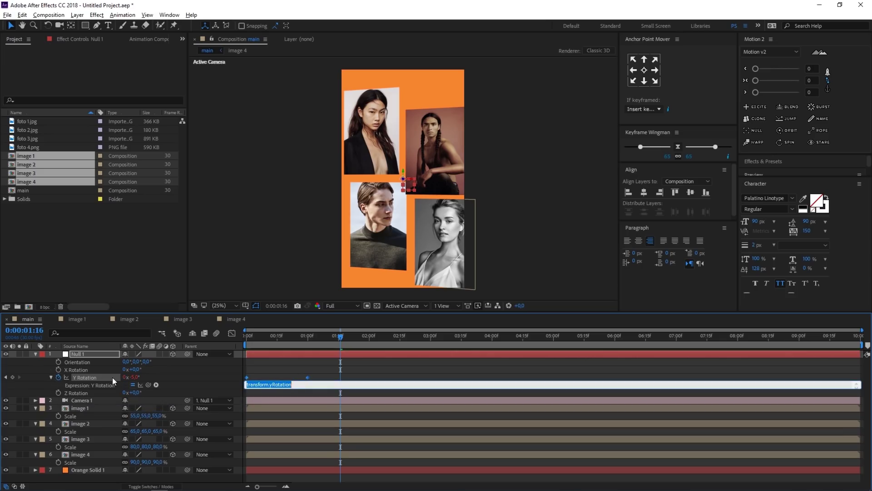
pyautogui.write('loopOut("pingpong')
pyautogui.press('KP_Enter')
pyautogui.press('space')
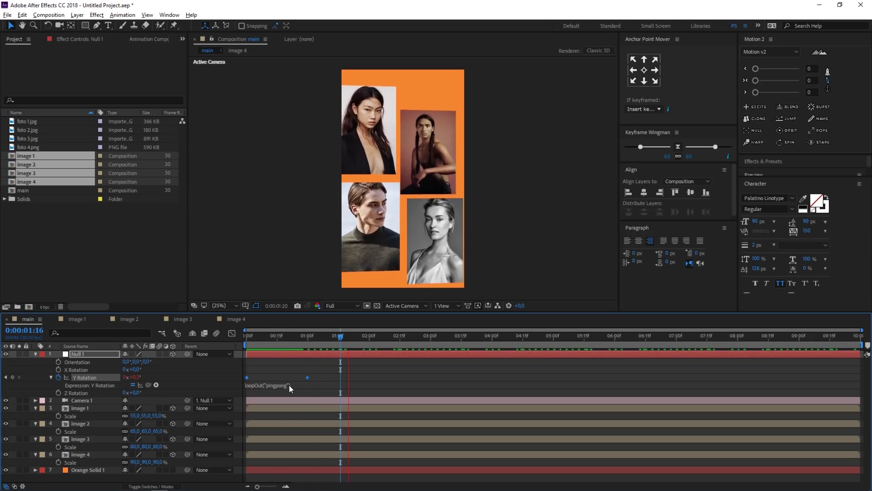
pyautogui.click(323, 334)
# Select both of the null's Y Rotation keyframes, ease them at 60 in Keyframe Wingman, and preview the motion
pyautogui.moveTo(345, 370); pyautogui.dragTo(238, 380)
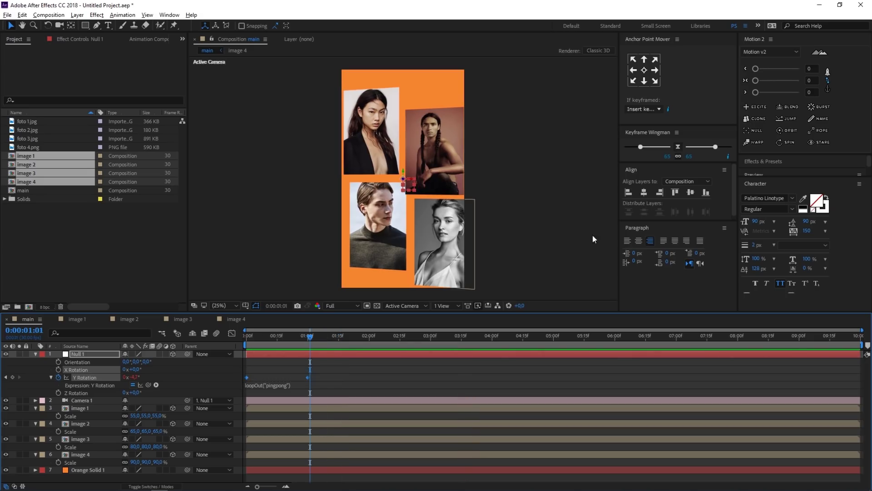
pyautogui.moveTo(641, 149); pyautogui.dragTo(644, 147)
pyautogui.click(665, 156)
pyautogui.write('60')
pyautogui.press('Return')
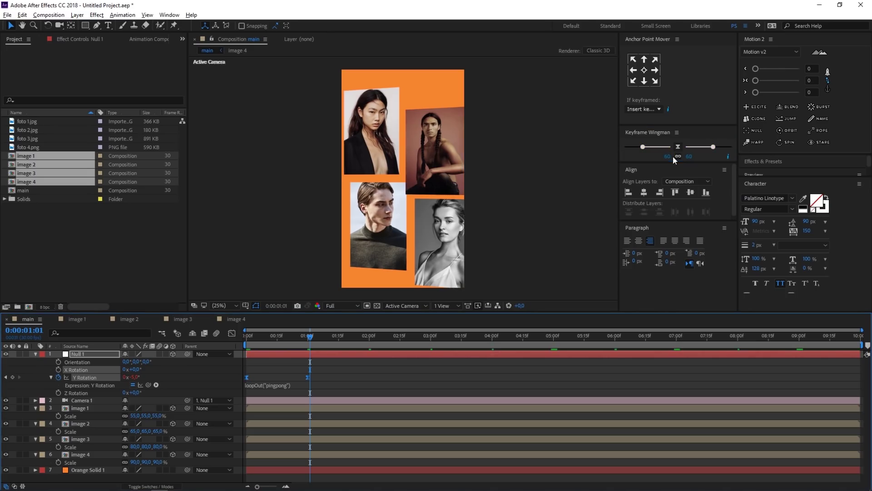
pyautogui.press('space')
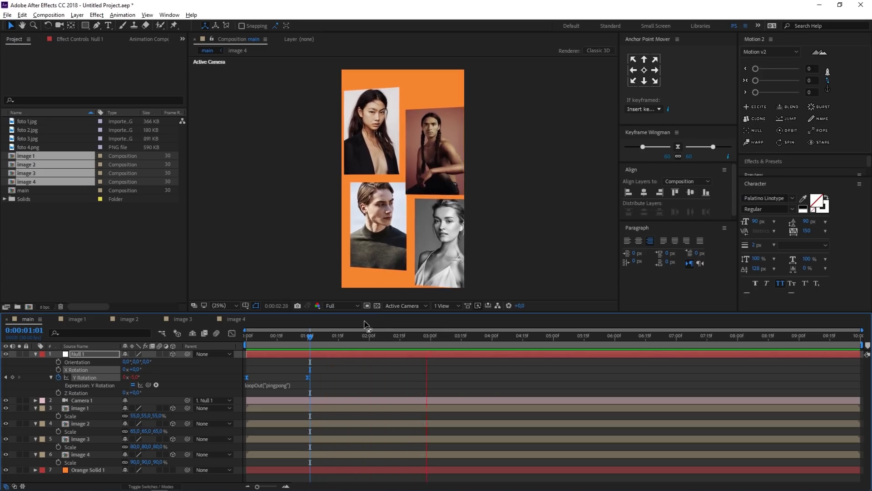
pyautogui.click(343, 336)
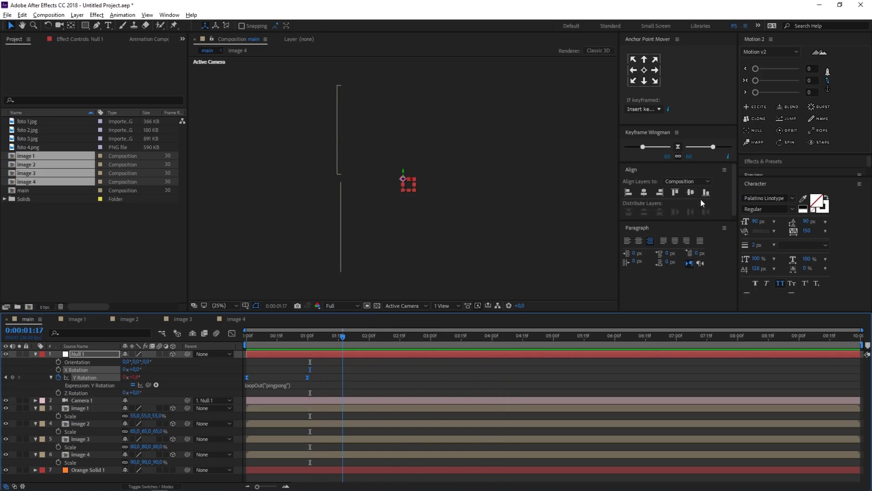
# Change the easing of the null's Y Rotation keyframes to 40 and preview the softer swing
pyautogui.click(666, 156)
pyautogui.write('40')
pyautogui.press('Return')
pyautogui.press('space')
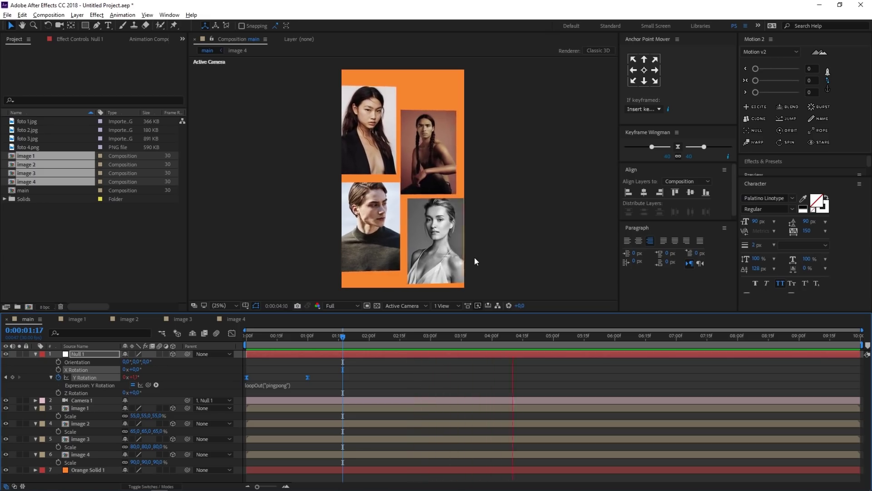
pyautogui.click(375, 339)
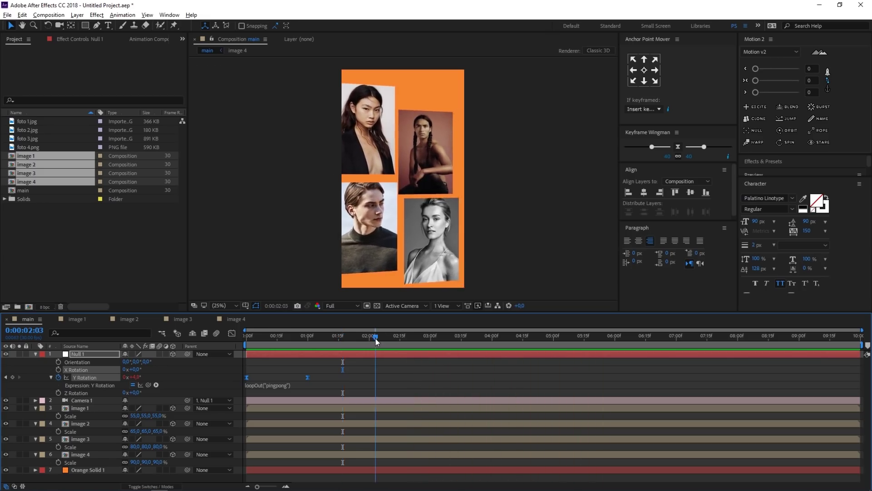
# Select the four image layers, move them up slightly together in the frame, and check the layout near the composition start
pyautogui.click(94, 408)
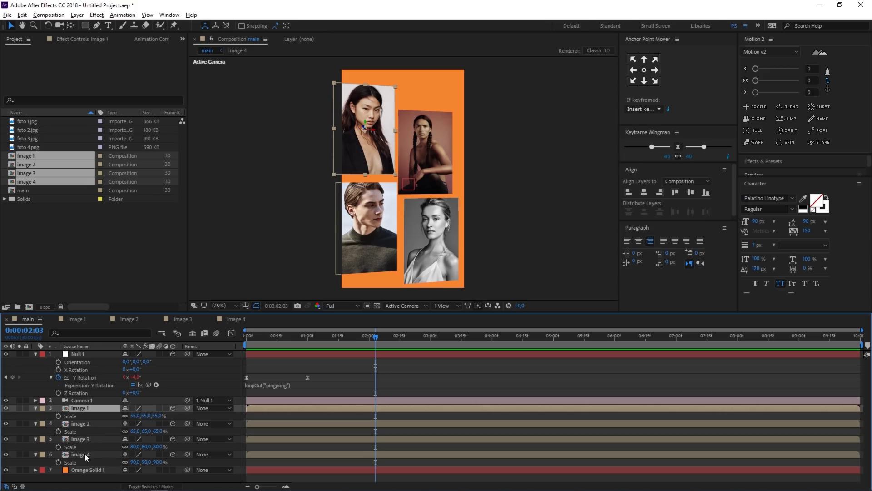
pyautogui.keyDown('shift'); pyautogui.click(86, 456); pyautogui.keyUp('shift')
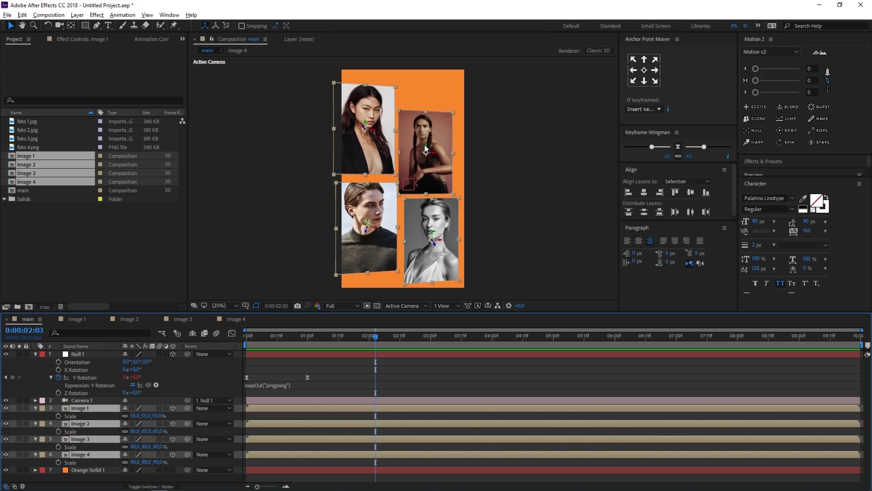
pyautogui.moveTo(426, 147); pyautogui.dragTo(426, 135)
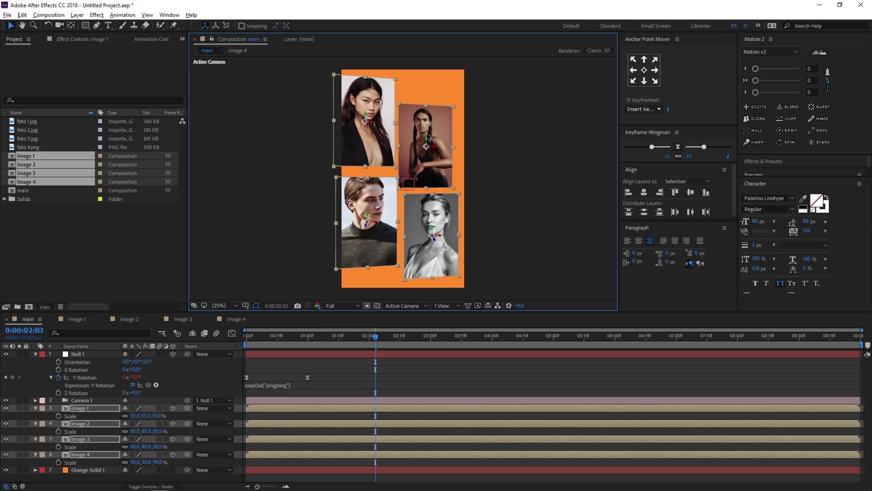
pyautogui.click(286, 337)
pyautogui.moveTo(278, 340); pyautogui.dragTo(291, 340)
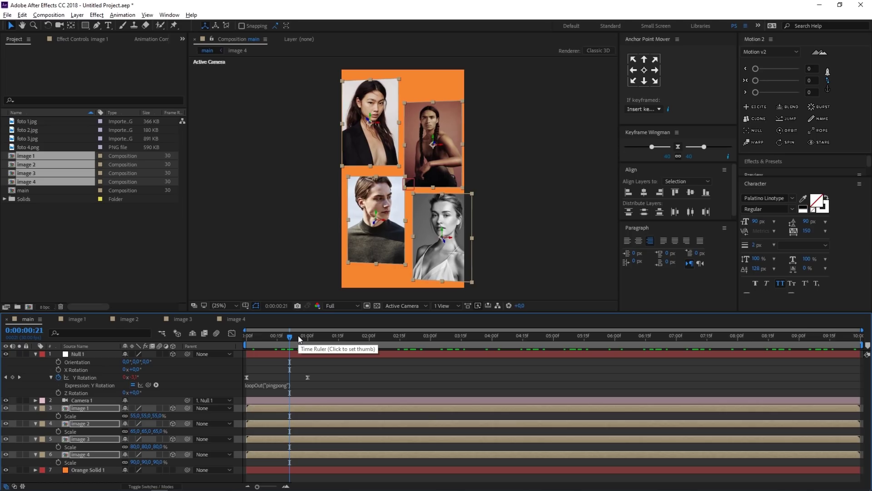
# Reveal the Position of the four image layers and set image 2's Z position to 700
pyautogui.press('p')
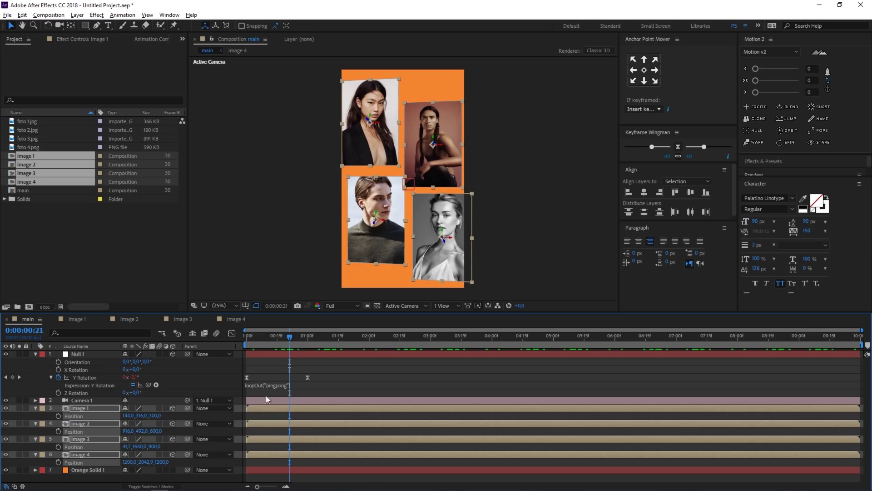
pyautogui.click(157, 431)
pyautogui.click(230, 377)
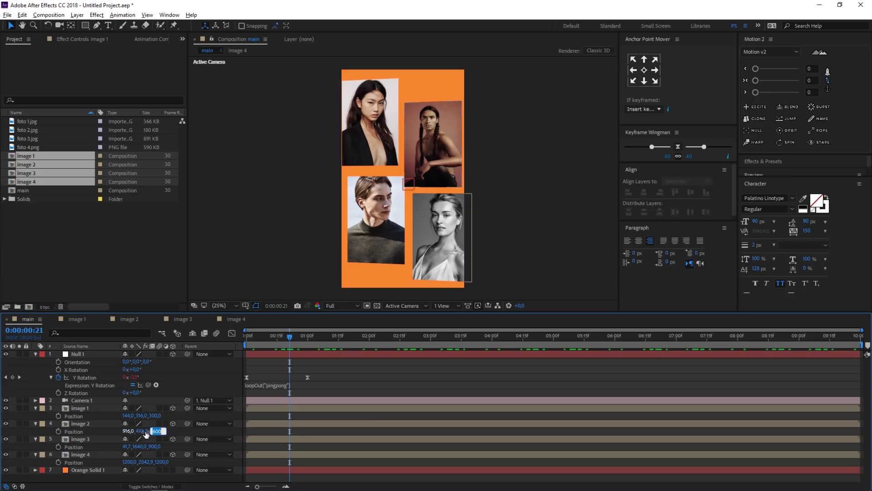
pyautogui.write('700')
pyautogui.press('Return')
# Set the Z position of image 3 to 1100 and of image 4 to 1500, and preview the added depth
pyautogui.click(156, 446)
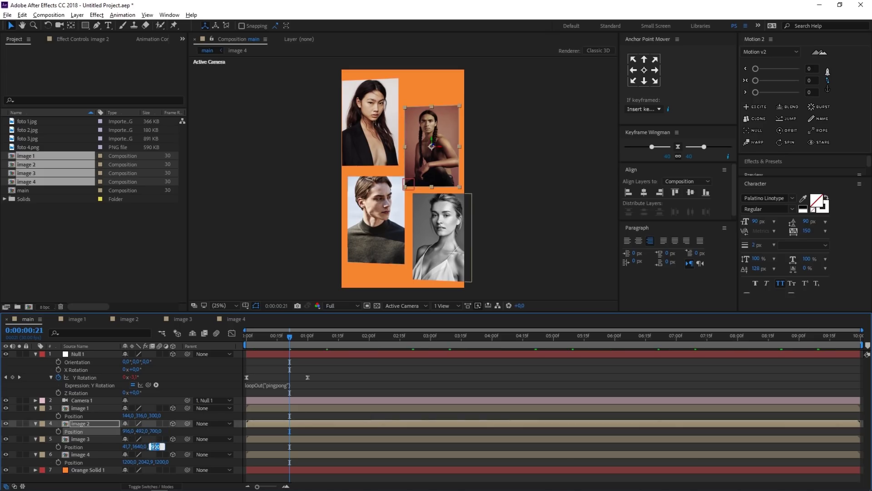
pyautogui.write('1100')
pyautogui.press('Return')
pyautogui.click(156, 461)
pyautogui.write('1')
pyautogui.press('Return')
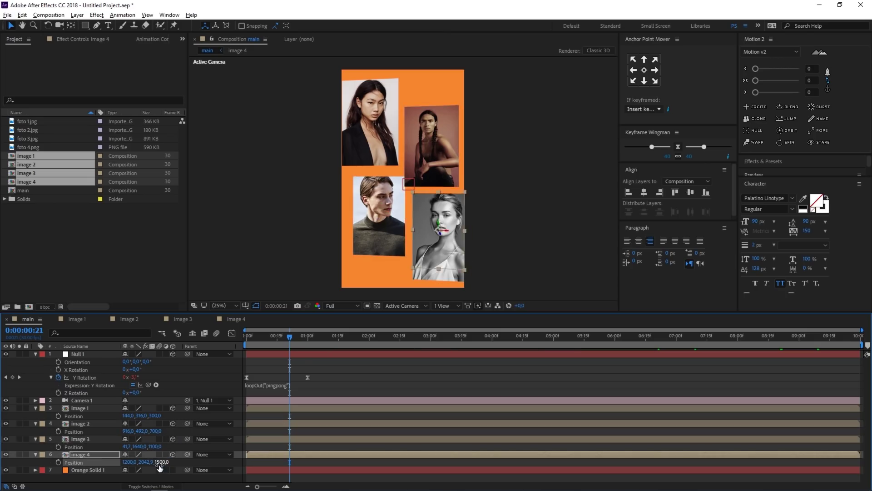
pyautogui.press('space')
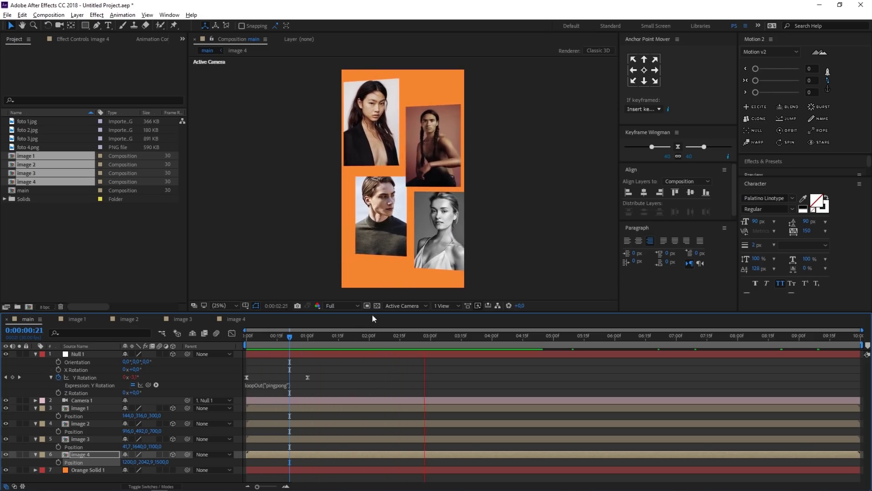
pyautogui.moveTo(334, 337); pyautogui.dragTo(341, 336)
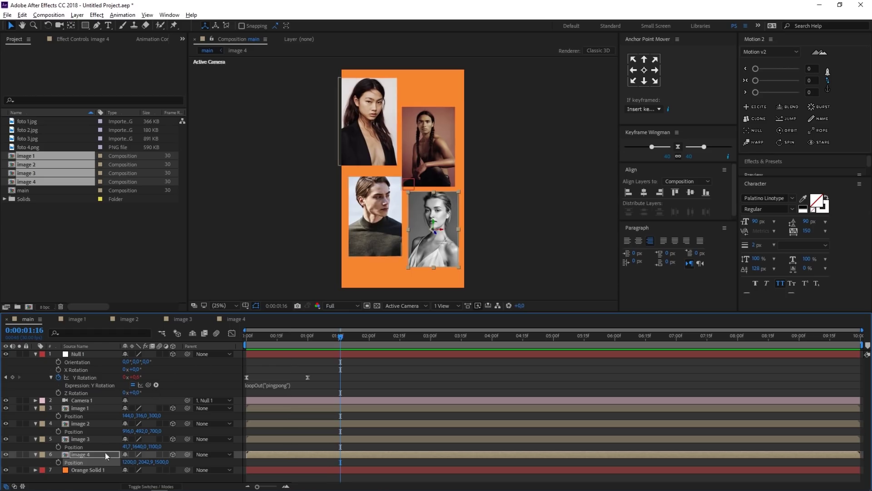
# Scale image 4 to 101%, image 3 to 95%, and image 2 to 80% to compensate for their new depths
pyautogui.press('s')
pyautogui.moveTo(157, 462)
pyautogui.mouseDown()
pyautogui.moveTo(166, 462)
pyautogui.moveTo(165, 447)
pyautogui.mouseUp()
pyautogui.click(90, 439)
pyautogui.press('s')
pyautogui.click(422, 157)
pyautogui.press('s')
pyautogui.moveTo(154, 431); pyautogui.dragTo(166, 431)
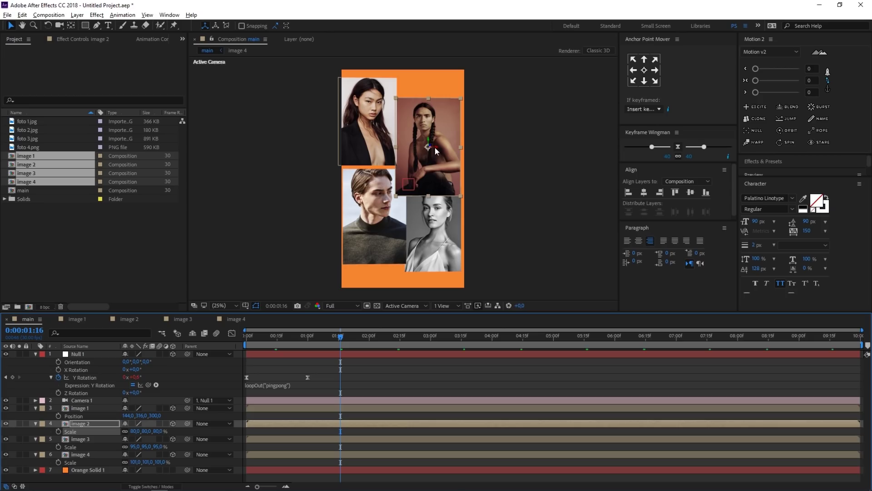
# At the 1-second mark, shift image 2 slightly right and image 3 slightly left
pyautogui.click(309, 339)
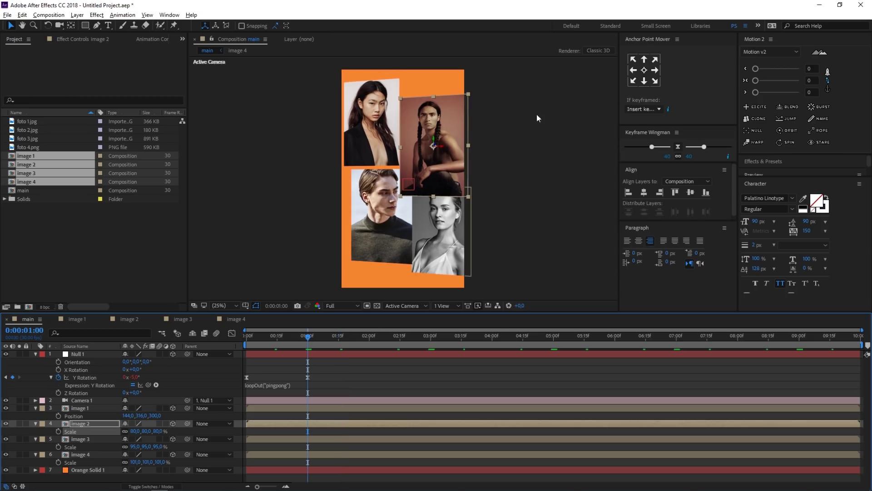
pyautogui.moveTo(443, 149); pyautogui.dragTo(448, 149)
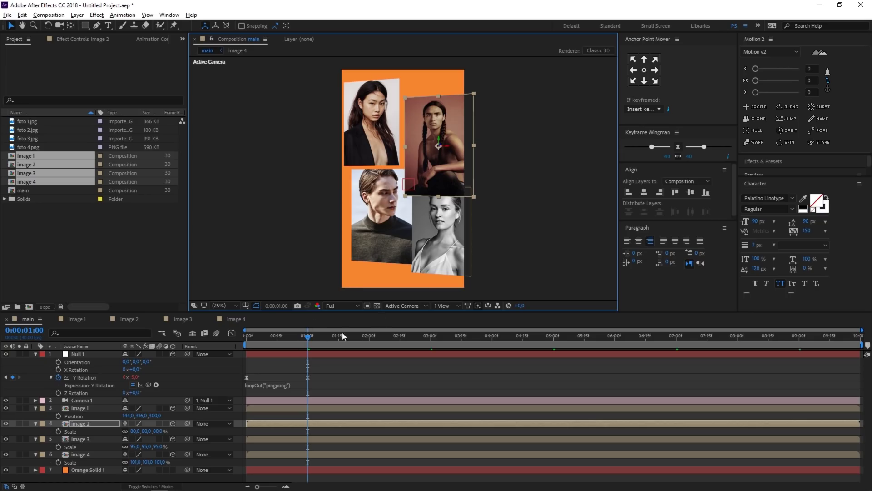
pyautogui.click(357, 250)
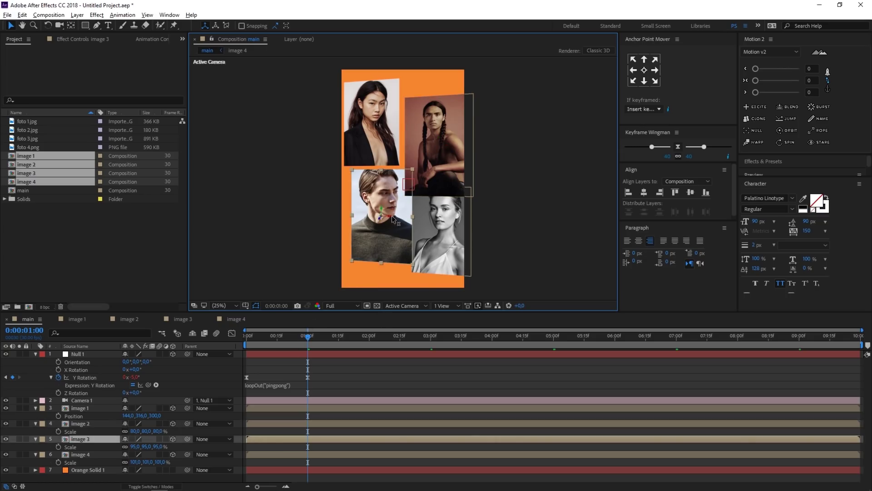
pyautogui.moveTo(389, 218); pyautogui.dragTo(381, 220)
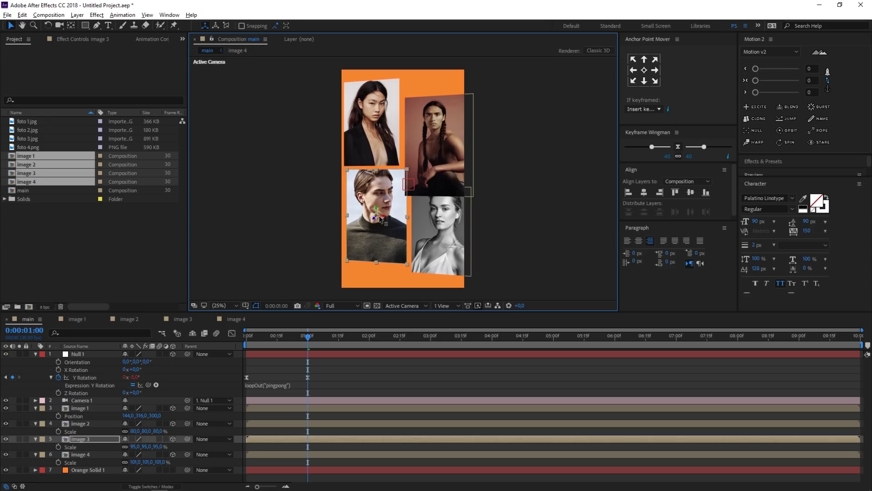
# At the composition start, move image 2 further right and image 4 slightly right and down
pyautogui.moveTo(309, 339); pyautogui.dragTo(222, 345)
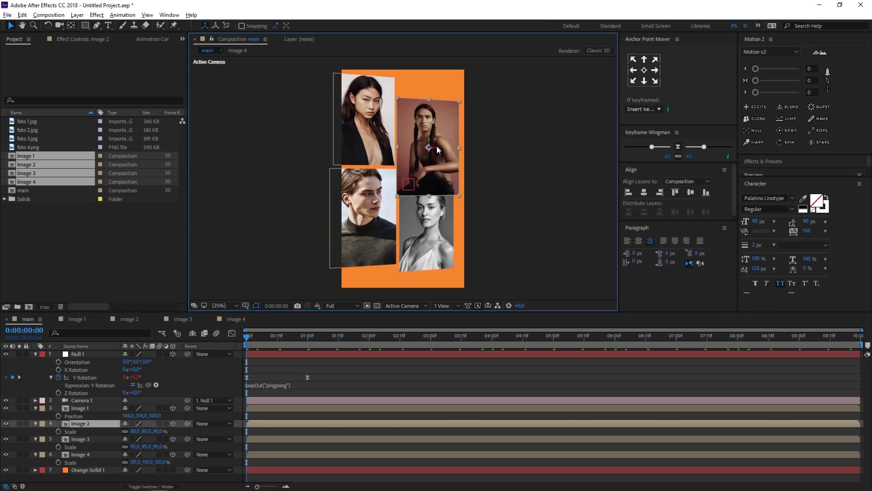
pyautogui.moveTo(437, 148); pyautogui.dragTo(449, 147)
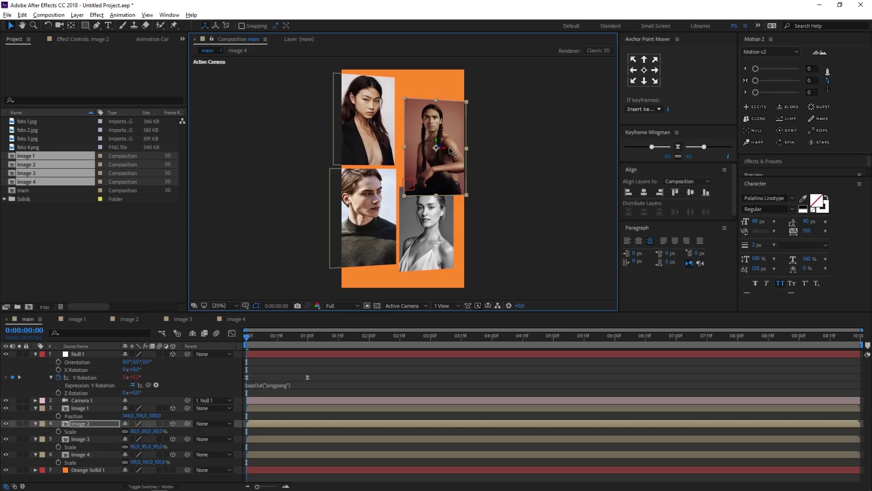
pyautogui.click(419, 261)
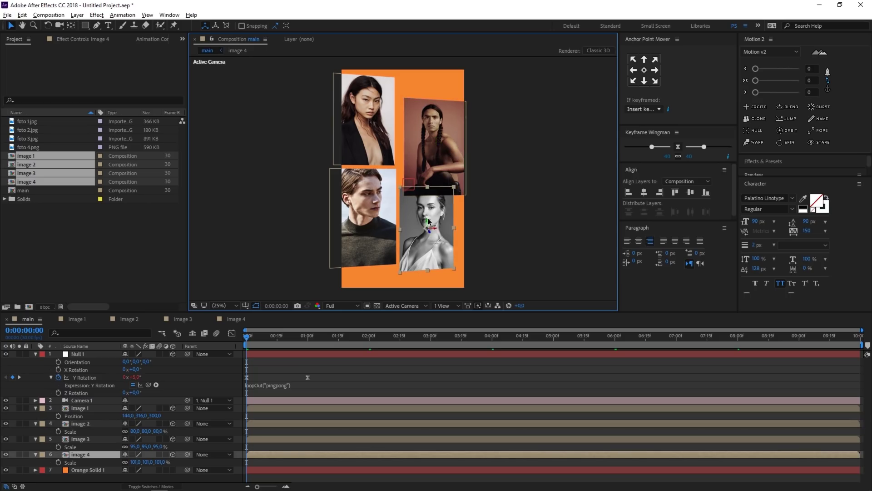
pyautogui.moveTo(427, 220); pyautogui.dragTo(444, 228)
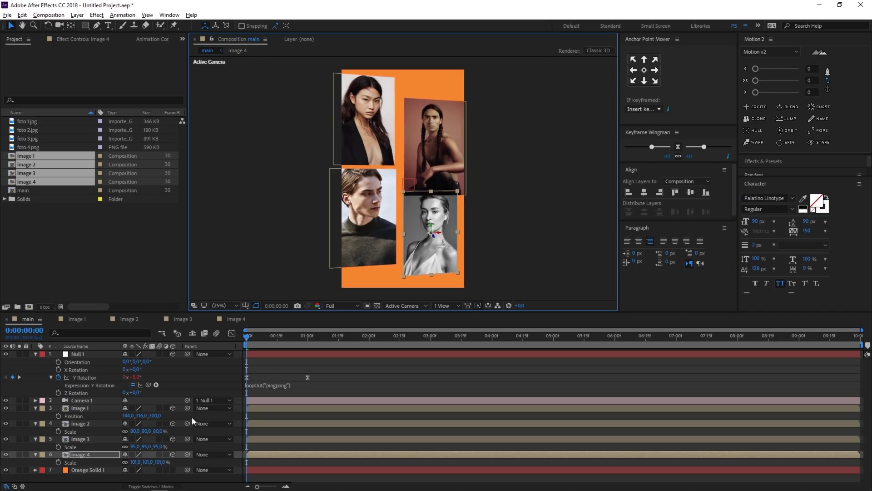
# Scale image 4 to 116%, reposition it beneath image 2, and preview the adjusted layout
pyautogui.moveTo(160, 462); pyautogui.dragTo(169, 462)
pyautogui.moveTo(431, 224); pyautogui.dragTo(443, 237)
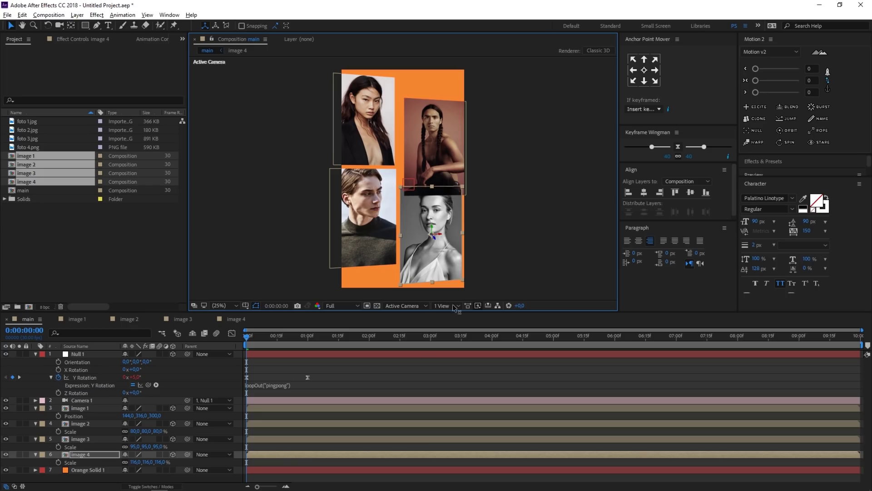
pyautogui.press('space')
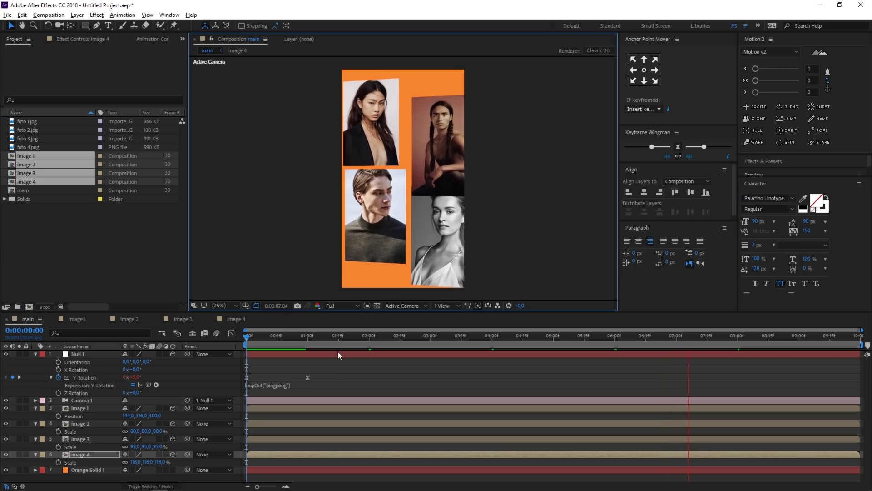
pyautogui.click(339, 336)
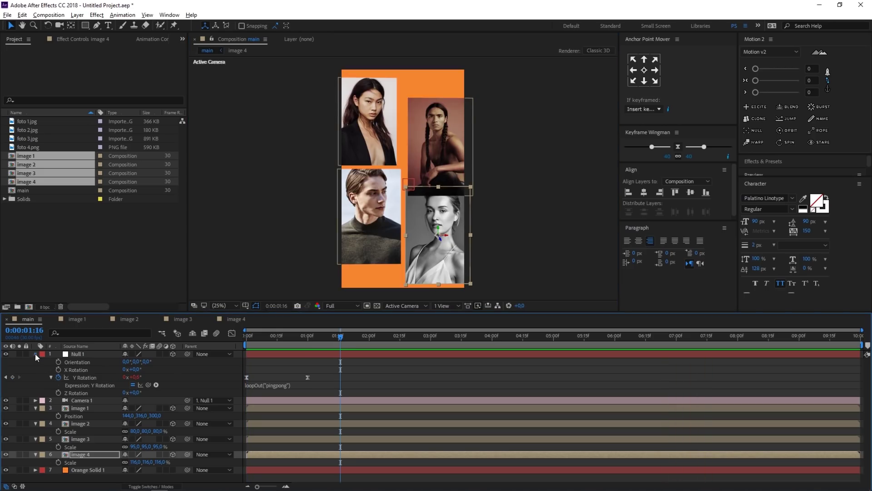
# Collapse the revealed properties of all layers in the main composition and clear the selection
pyautogui.click(35, 354)
pyautogui.hotkey('ctrl', 'a')
pyautogui.press('u')
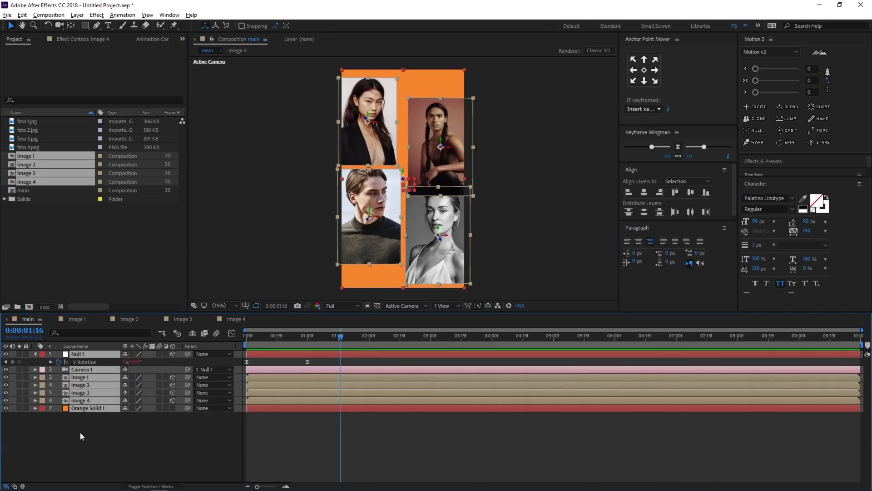
pyautogui.press('u')
pyautogui.click(103, 434)
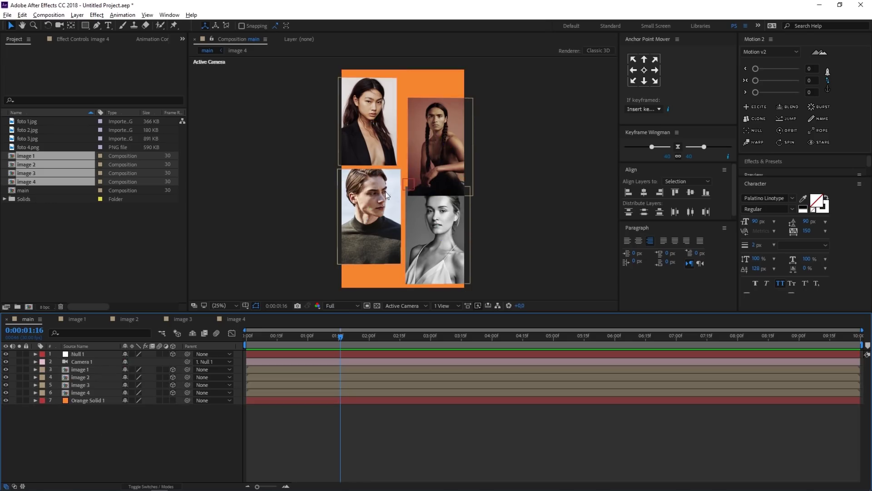
# Add a four-line text layer over the photos reading "buy 1", "get 3", "buy 2", "get 6"
pyautogui.click(109, 26)
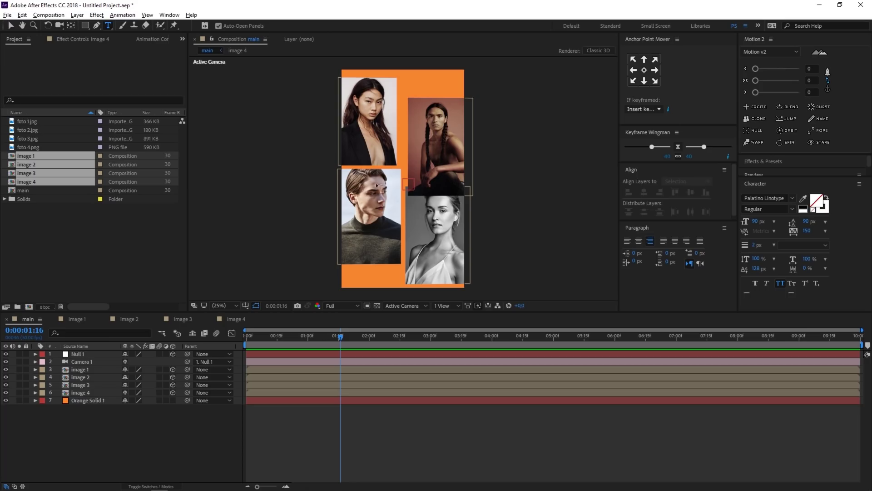
pyautogui.click(368, 149)
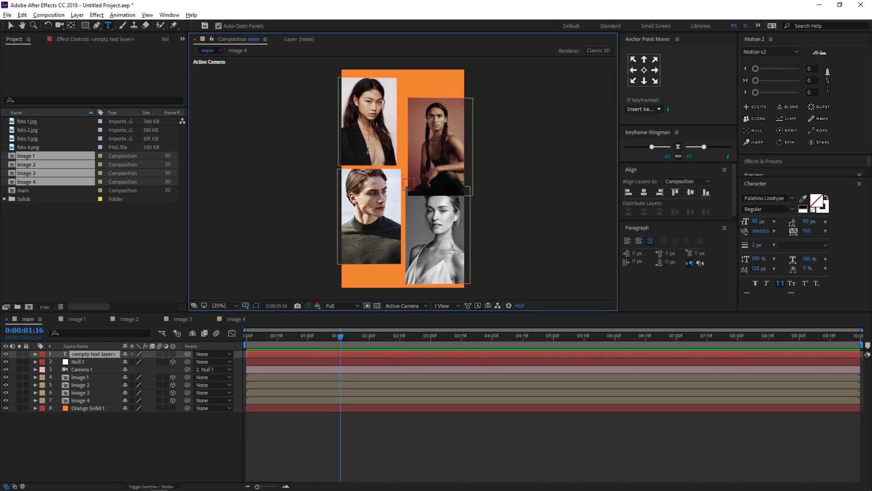
pyautogui.write('buy 1 get 3')
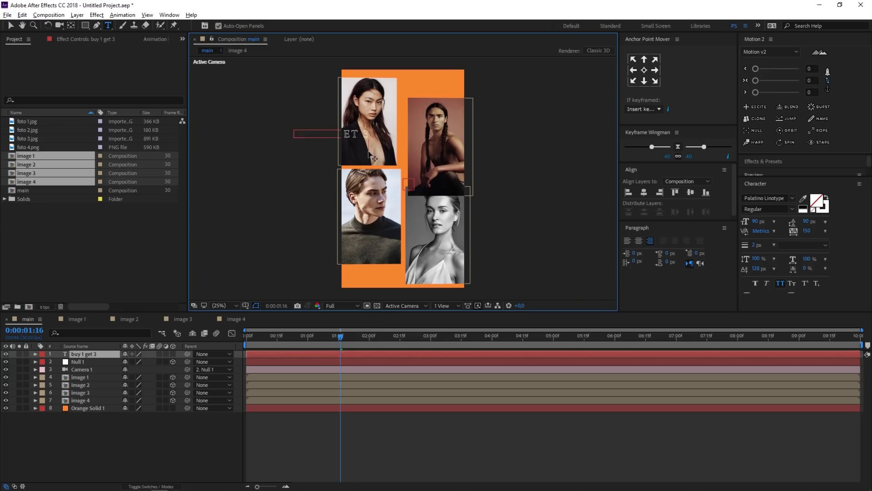
pyautogui.hotkey('ctrl', 'a')
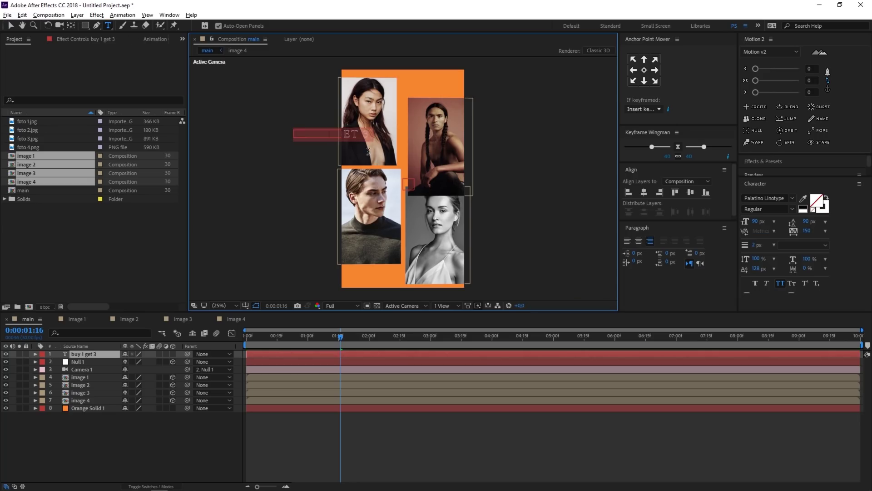
pyautogui.write('buy 1')
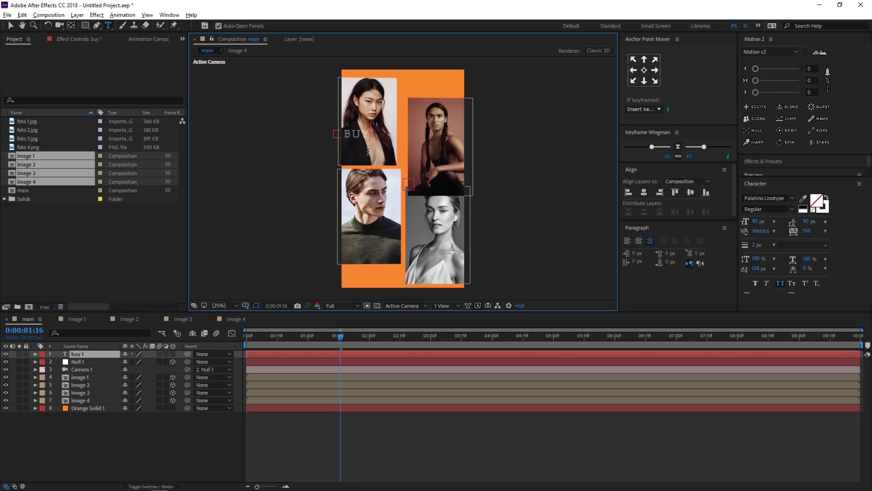
pyautogui.press('Return')
pyautogui.write('get 32')
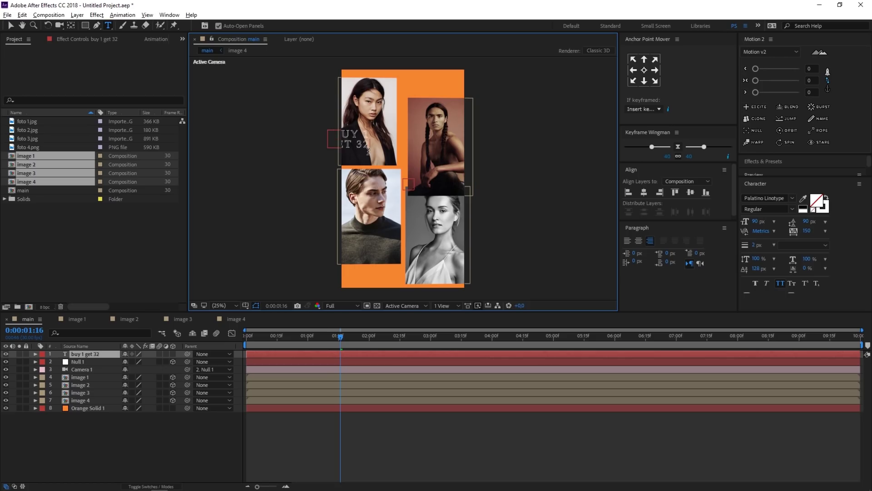
pyautogui.press('BackSpace')
pyautogui.press('Return')
pyautogui.write('buy 2')
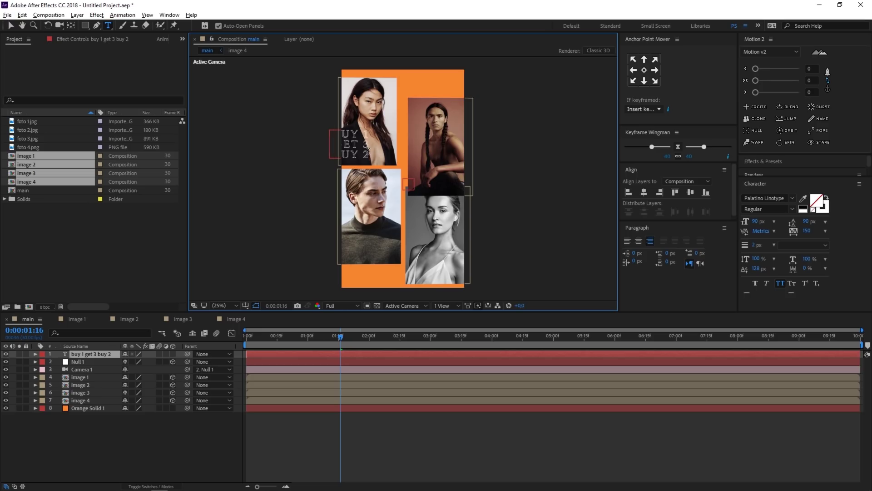
pyautogui.press('Return')
pyautogui.write('get 6')
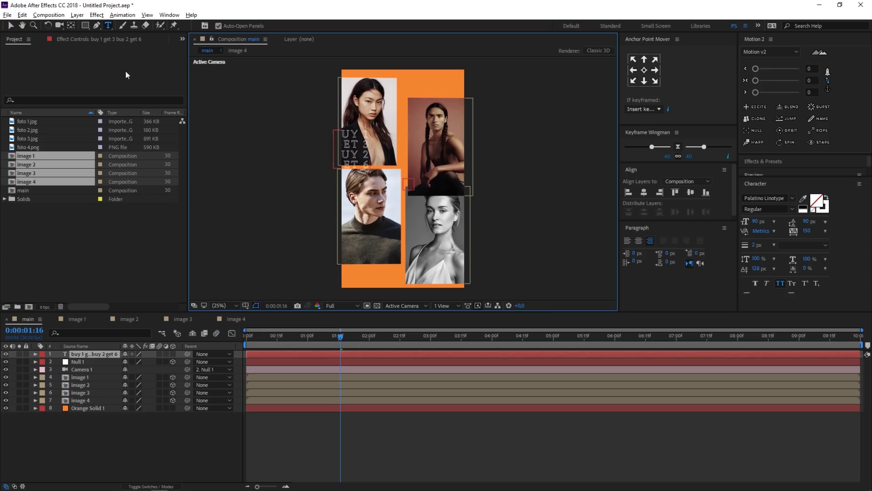
pyautogui.click(13, 28)
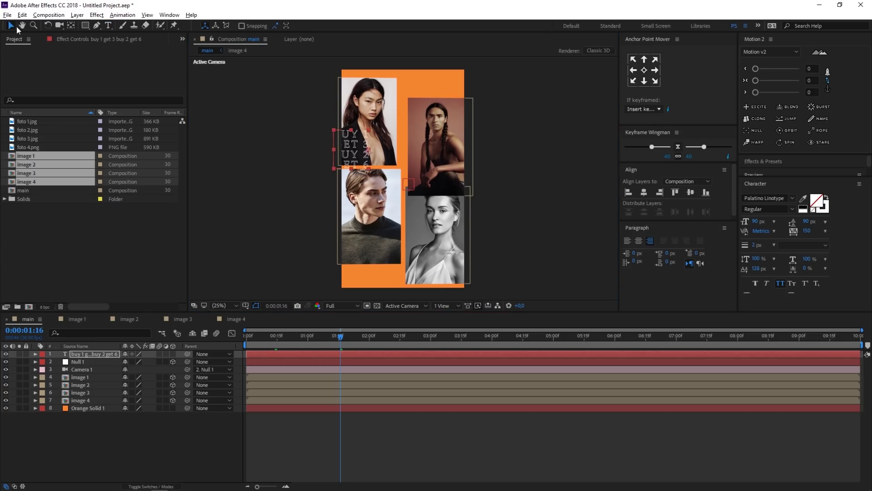
# Change the text's font to HelveticaNeue and center its anchor point and position in the composition
pyautogui.click(779, 198)
pyautogui.write('helveti')
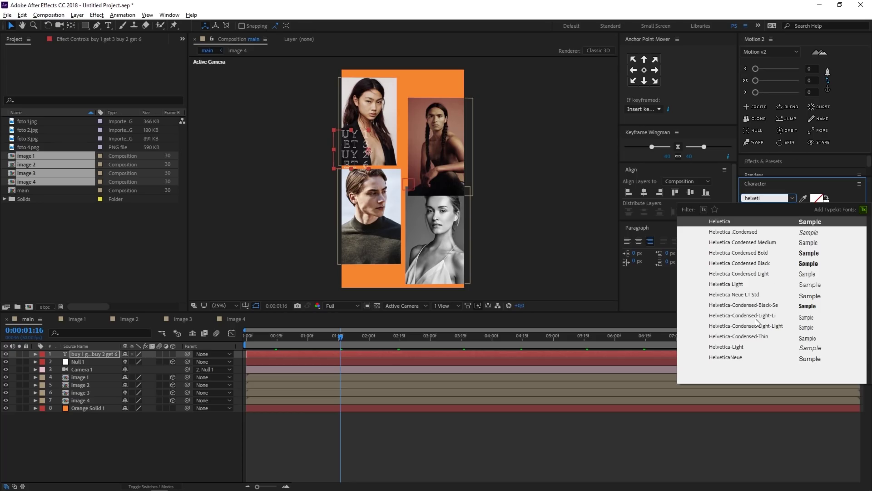
pyautogui.click(752, 356)
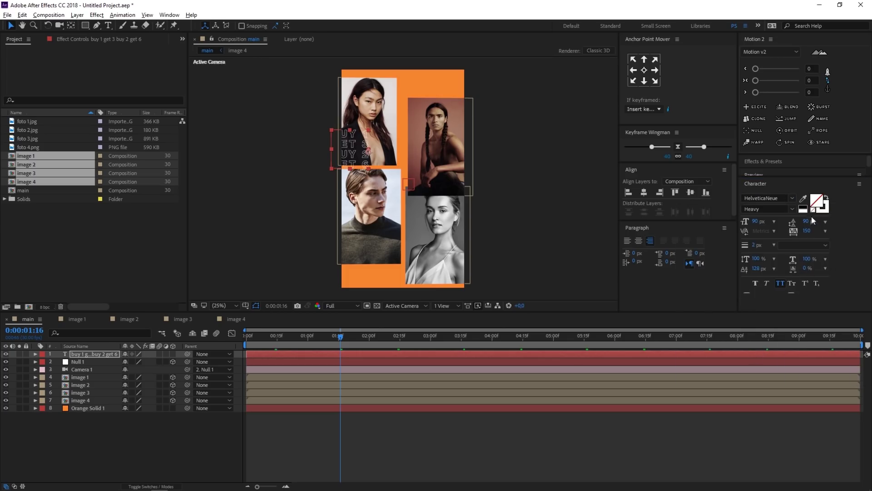
pyautogui.click(644, 70)
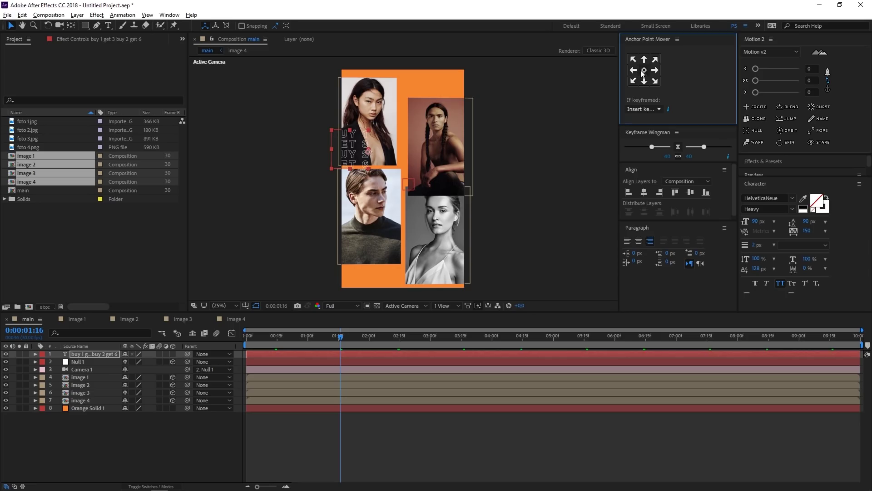
pyautogui.click(643, 193)
pyautogui.click(690, 192)
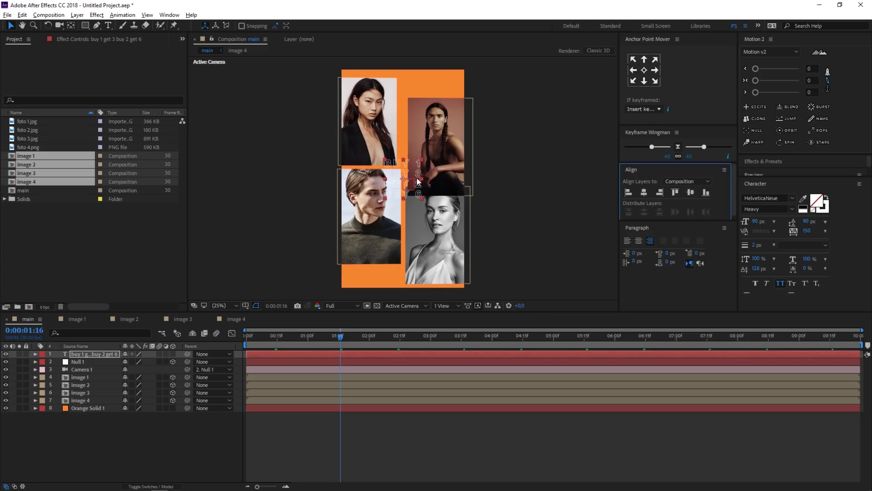
# Swap the text's fill and stroke to give it a solid white fill, and scale the layer to 210%
pyautogui.click(827, 199)
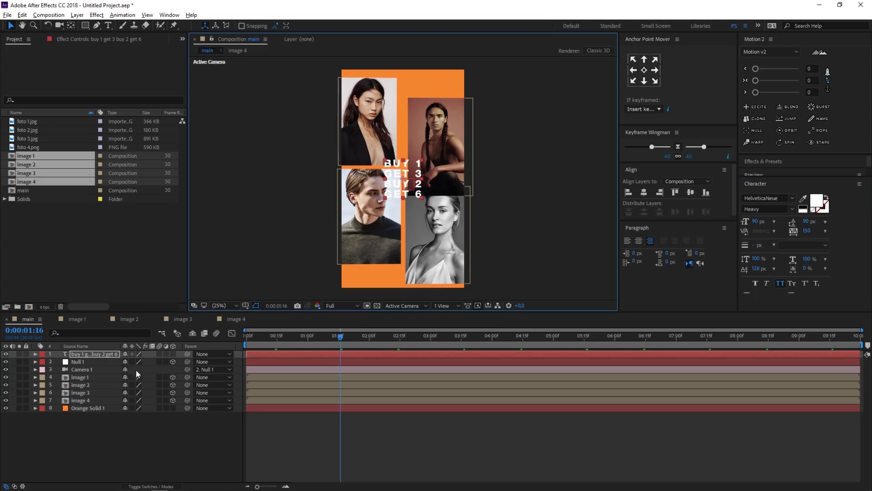
pyautogui.press('s')
pyautogui.moveTo(154, 361); pyautogui.dragTo(200, 356)
pyautogui.click(151, 361)
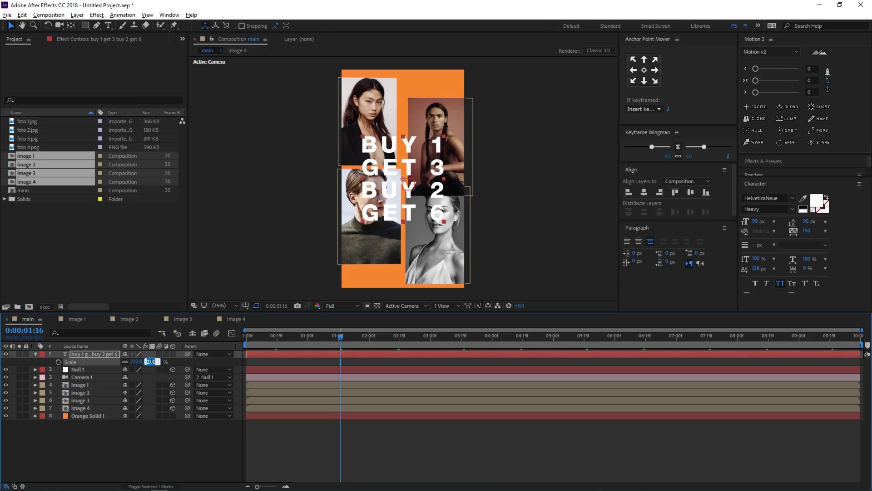
pyautogui.write('200')
pyautogui.press('Return')
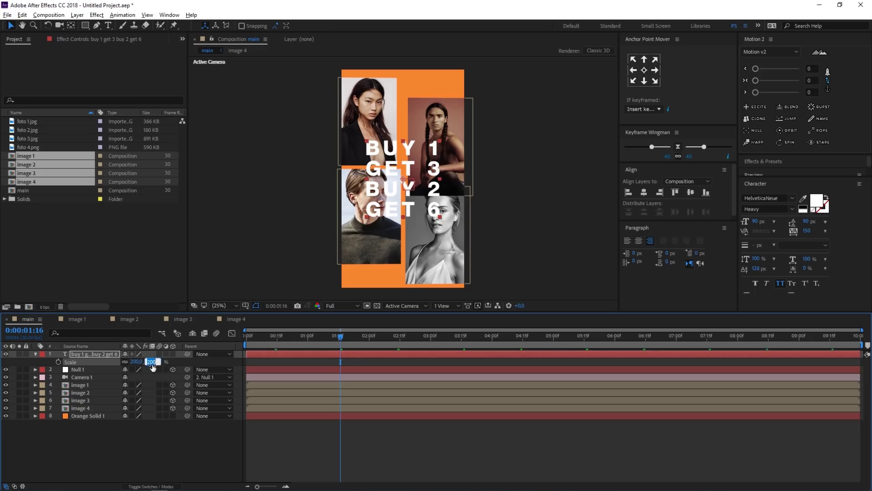
pyautogui.moveTo(151, 362); pyautogui.dragTo(155, 362)
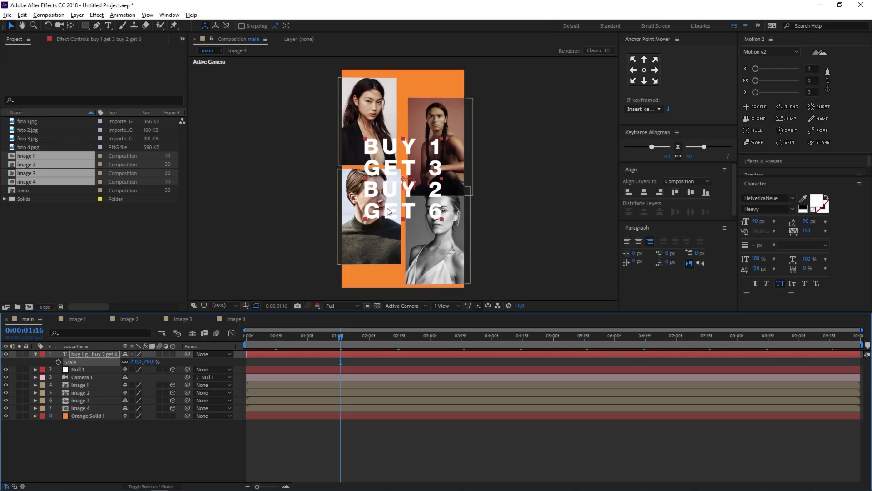
# Make the text layer 3D with a Z position of -100 and preview the animation
pyautogui.click(173, 354)
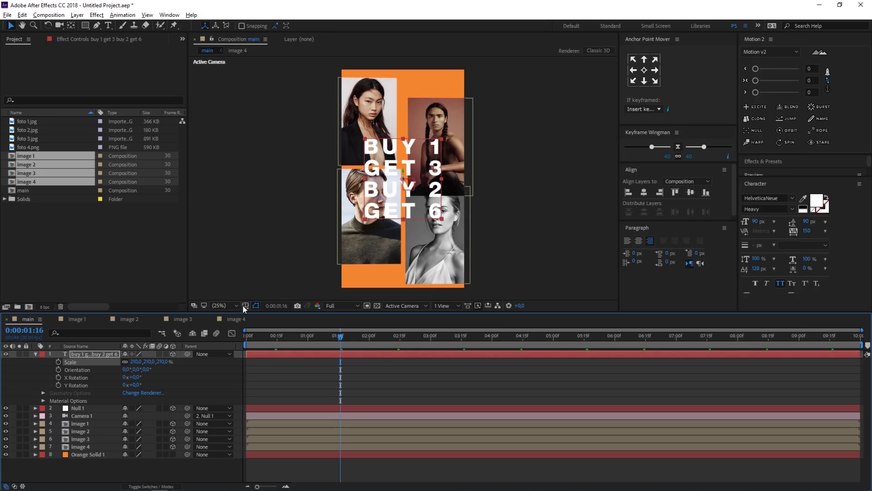
pyautogui.press('p')
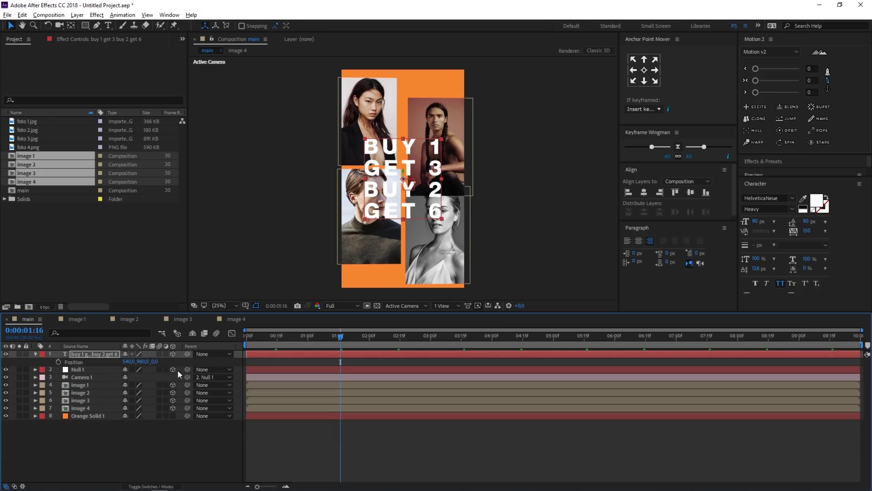
pyautogui.moveTo(335, 346); pyautogui.dragTo(273, 350)
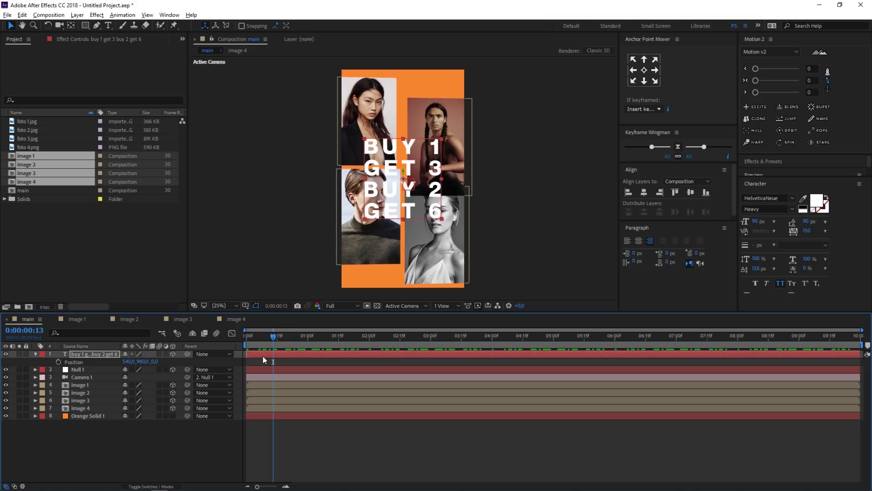
pyautogui.click(155, 361)
pyautogui.write('100')
pyautogui.press('Return')
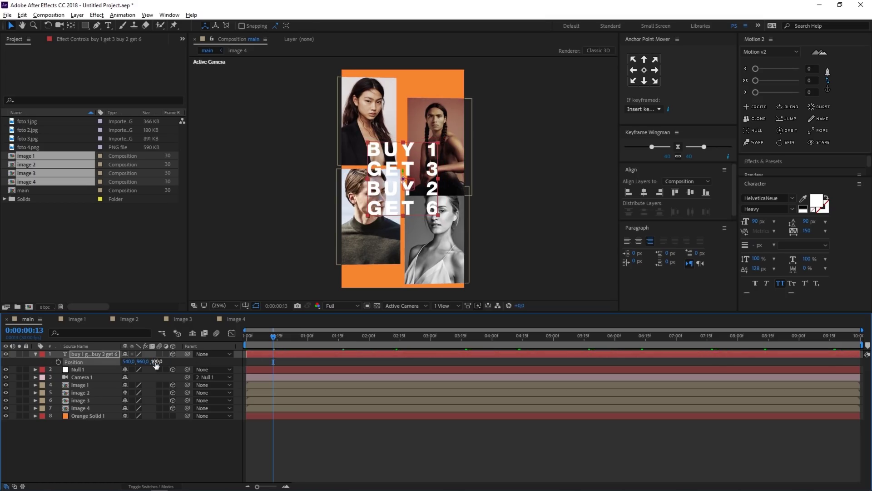
pyautogui.press('BackSpace')
pyautogui.write('-100')
pyautogui.press('Return')
pyautogui.press('space')
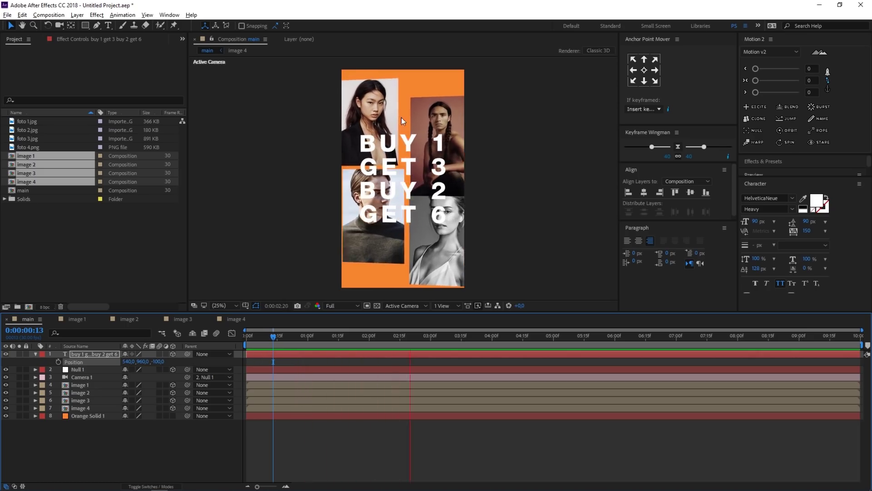
pyautogui.click(296, 335)
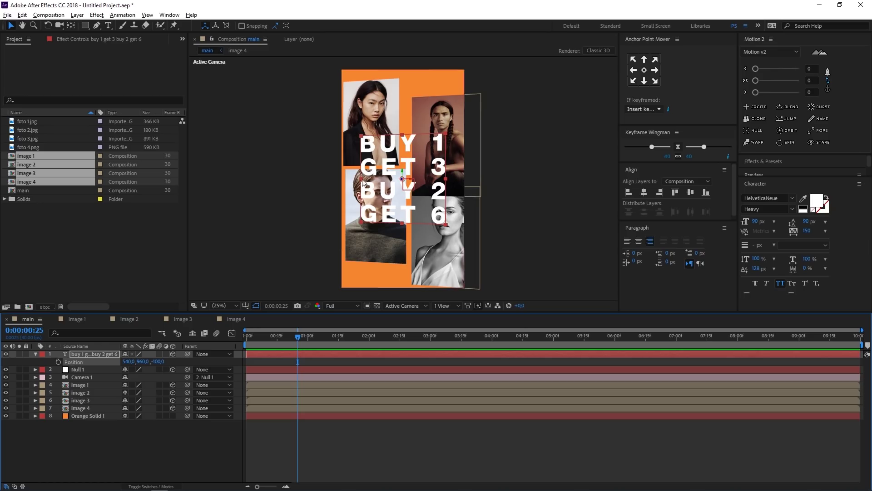
# Draw a wide blue rectangle as a new shape layer across the text's middle and center its anchor point and position in the composition
pyautogui.click(146, 439)
pyautogui.click(86, 25)
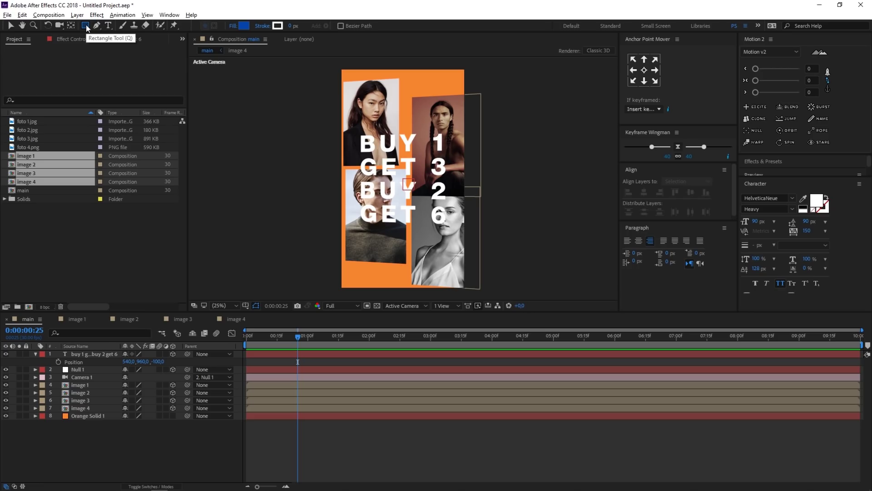
pyautogui.moveTo(357, 167)
pyautogui.mouseDown()
pyautogui.moveTo(459, 209)
pyautogui.moveTo(456, 195)
pyautogui.mouseUp()
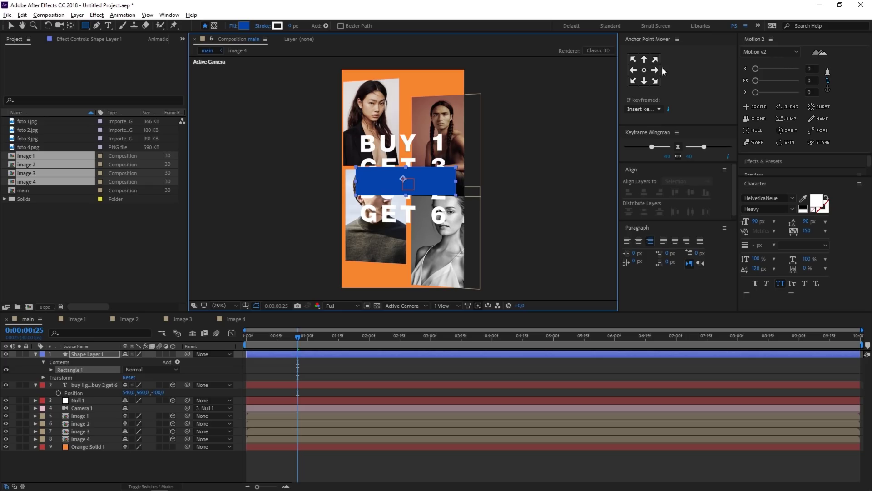
pyautogui.click(644, 70)
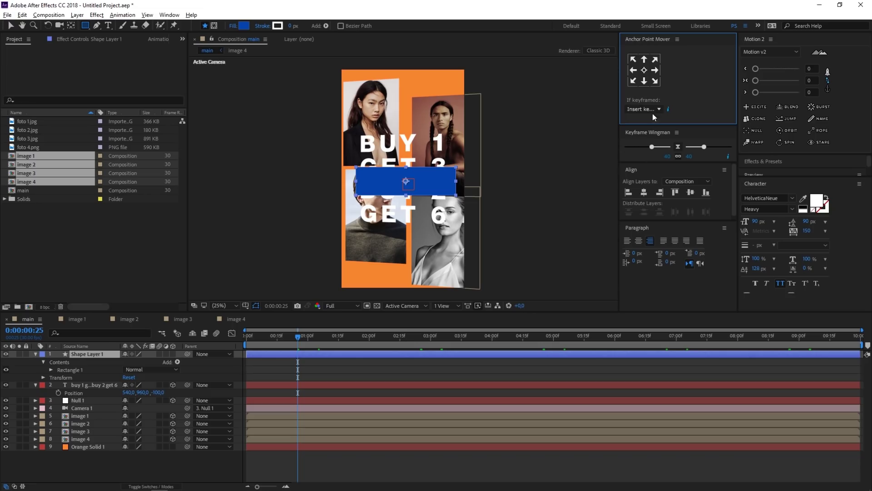
pyautogui.click(647, 192)
pyautogui.click(692, 192)
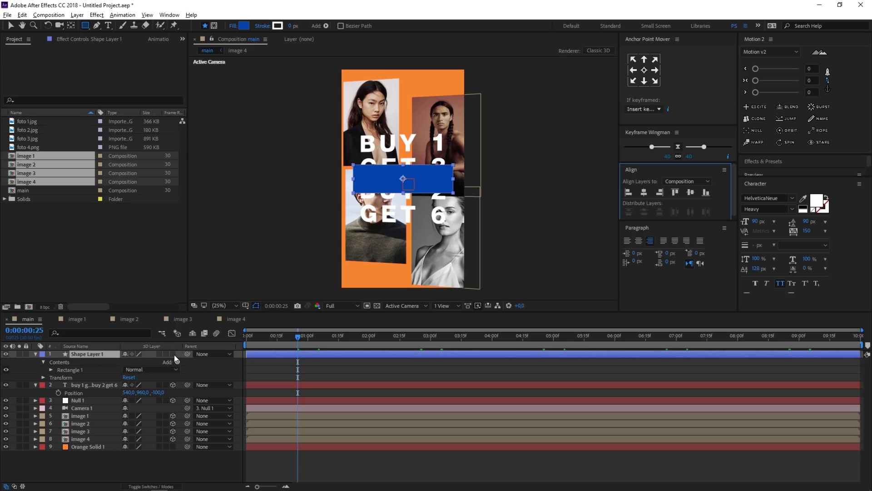
# Make the rectangle's shape layer 3D with a Z position of 50 and preview the animation
pyautogui.click(173, 354)
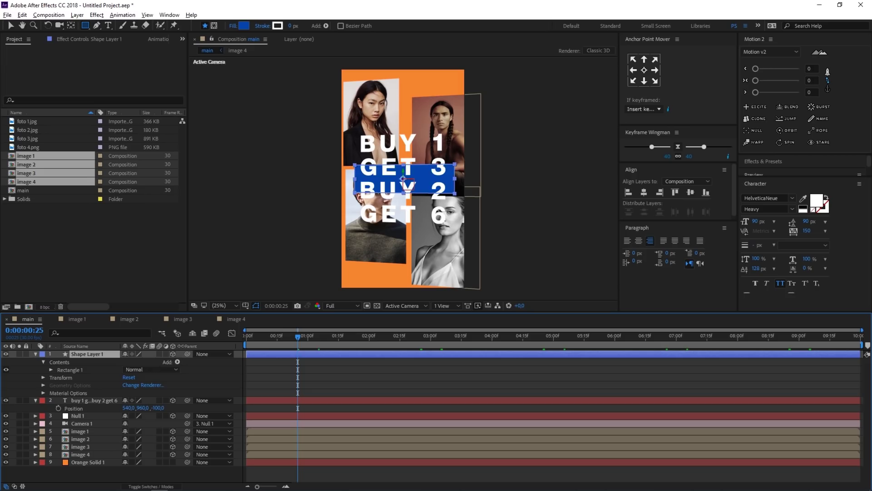
pyautogui.press('p')
pyautogui.click(159, 361)
pyautogui.write('50')
pyautogui.press('Return')
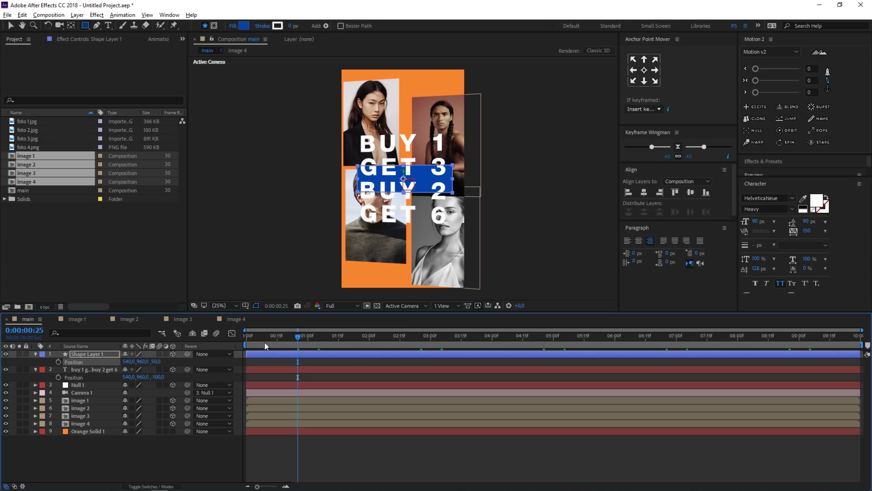
pyautogui.press('space')
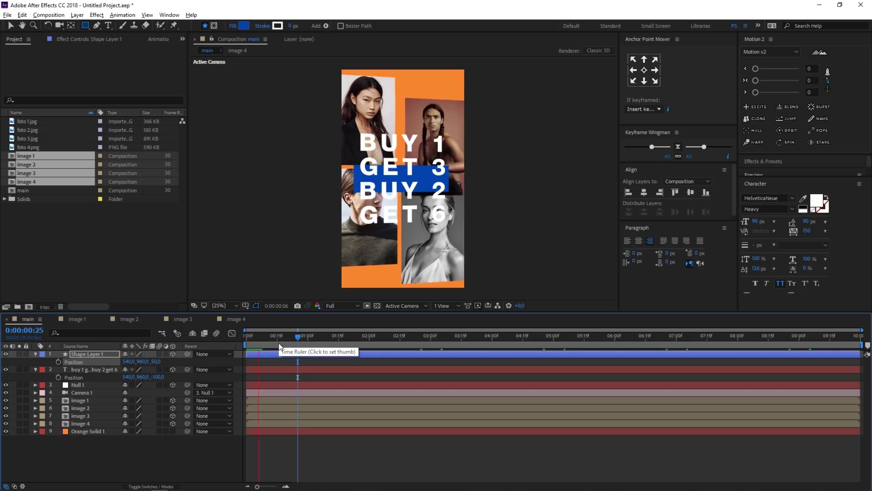
pyautogui.click(324, 339)
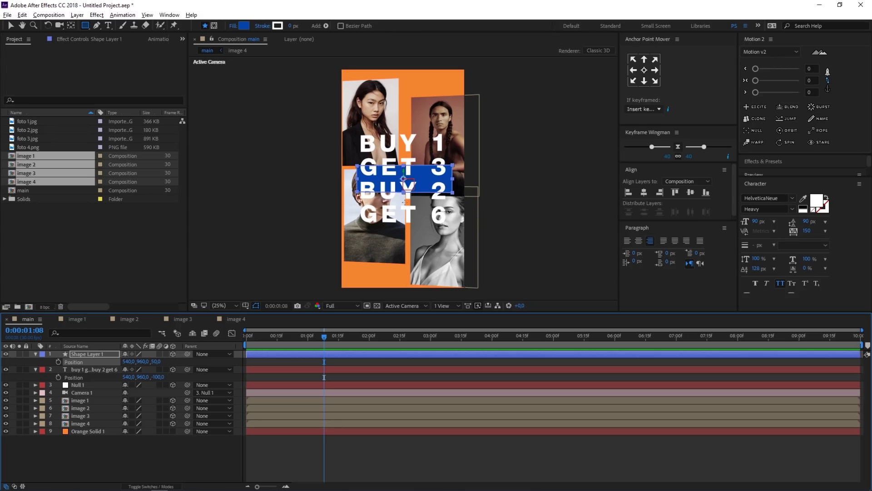
# Duplicate the text layer, place the copy above the shape layer in the stack, and move it up near the top of the composition
pyautogui.click(304, 333)
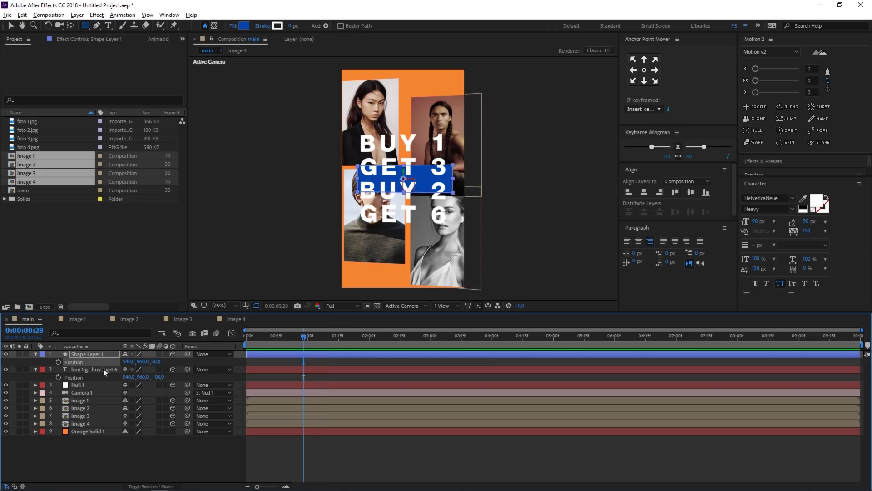
pyautogui.click(82, 370)
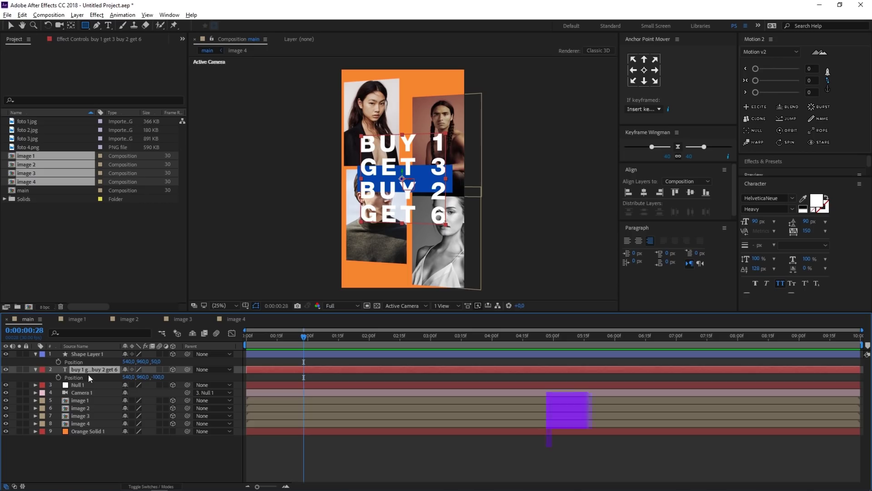
pyautogui.hotkey('ctrl', 'd')
pyautogui.moveTo(93, 369); pyautogui.dragTo(103, 354)
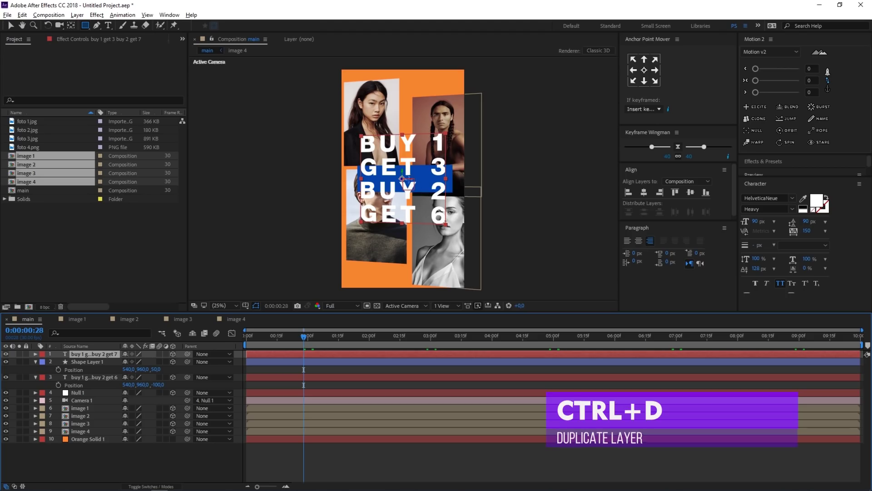
pyautogui.press('v')
pyautogui.moveTo(408, 155); pyautogui.dragTo(405, 84)
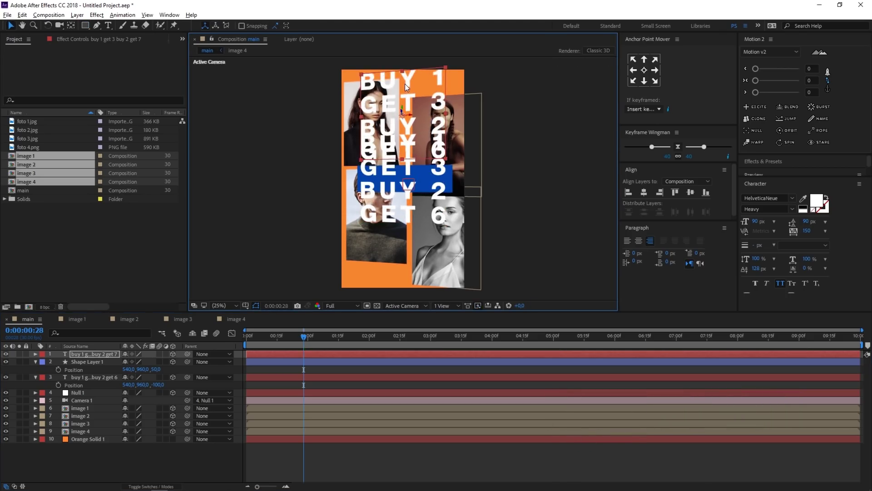
# Replace the duplicated text with "pemuda setempat", split over two lines
pyautogui.doubleClick(404, 83)
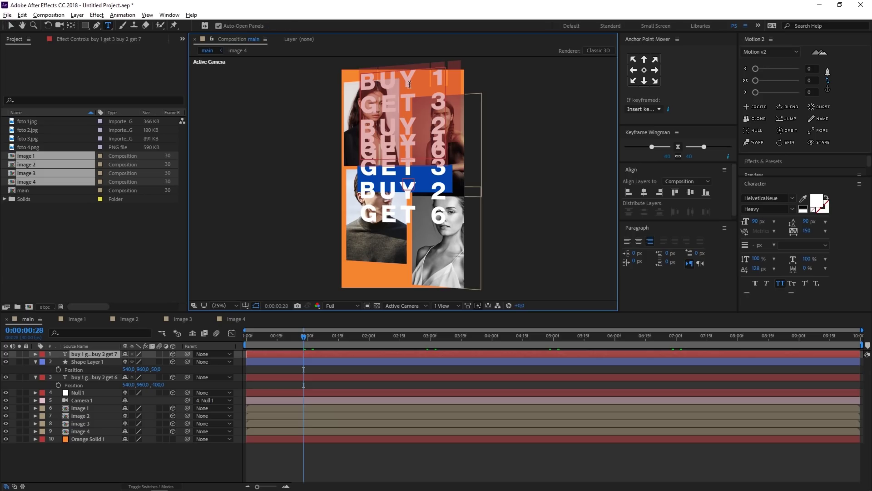
pyautogui.write('pemuda')
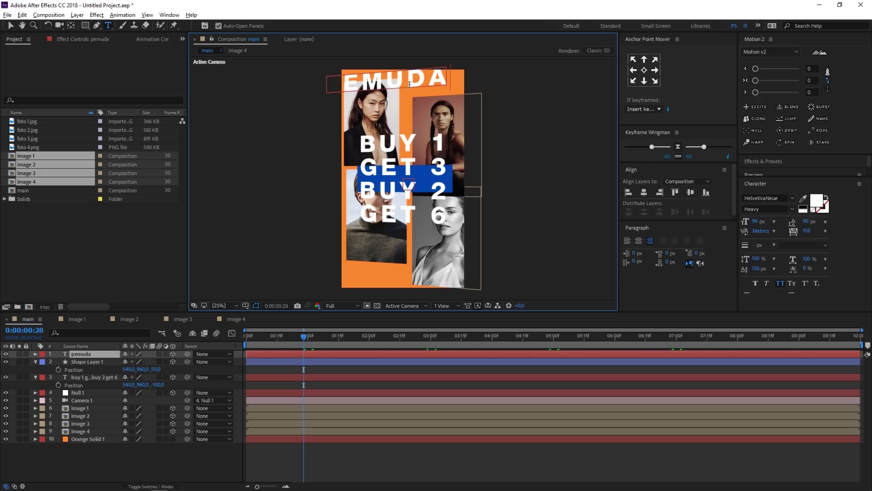
pyautogui.write(' setempat')
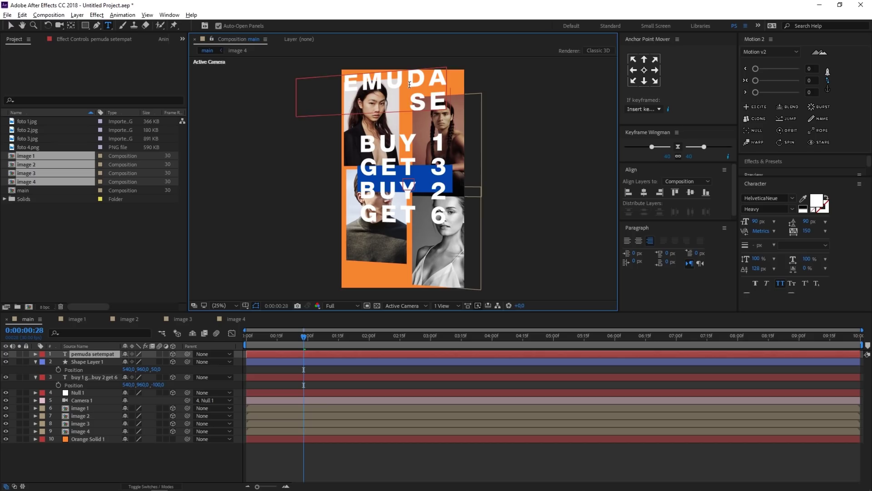
pyautogui.click(10, 25)
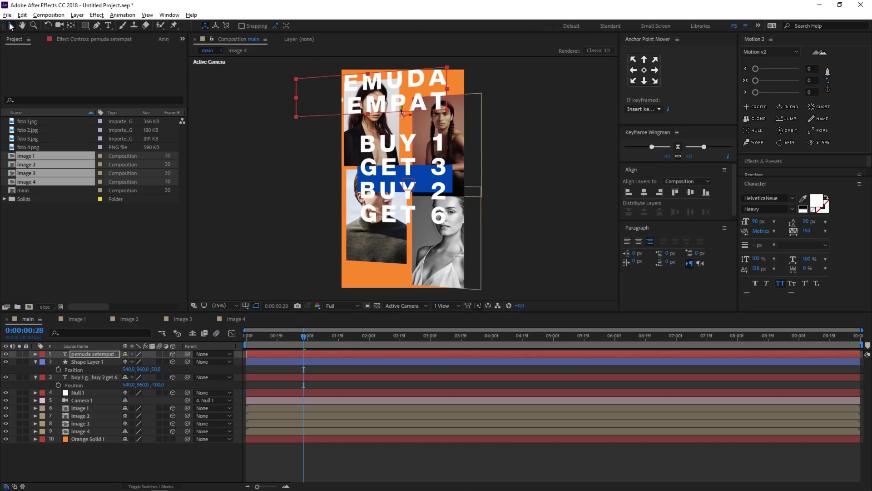
# Center the anchor point of the right-aligned "pemuda setempat" text and swap its fill and stroke for a white outline
pyautogui.click(649, 241)
pyautogui.click(645, 71)
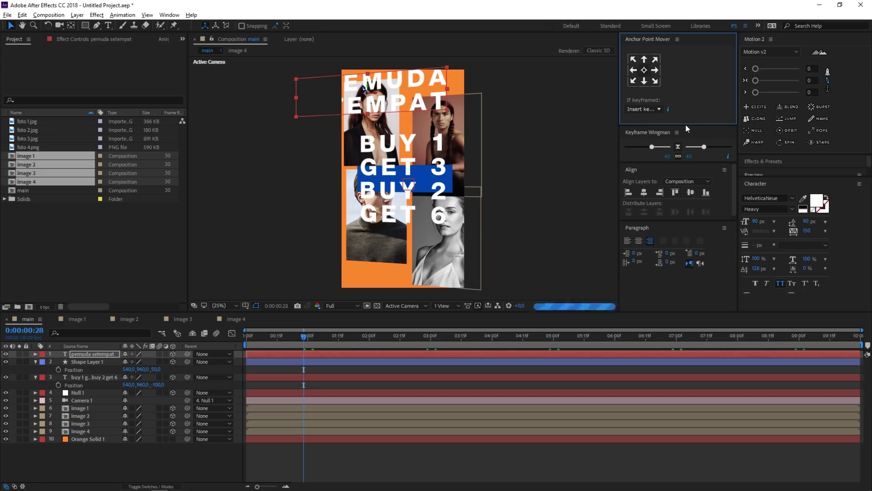
pyautogui.click(825, 198)
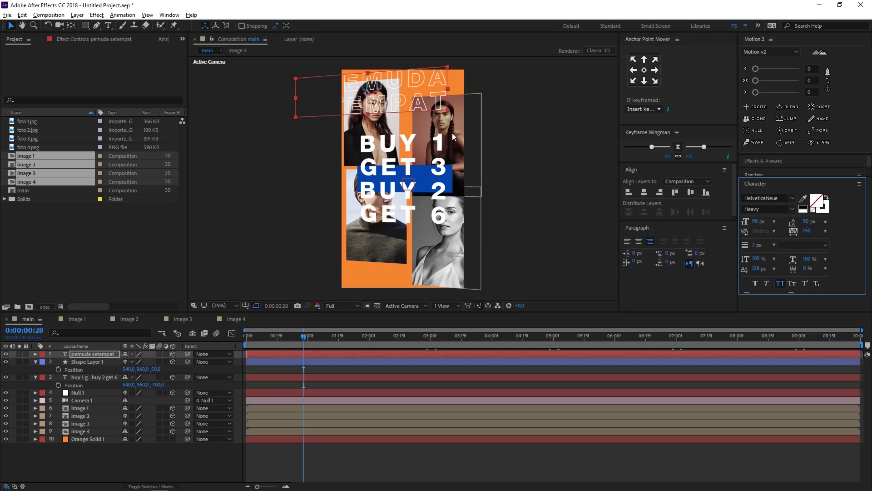
# Scale the outlined text to 100% and move it just above the sale text, toward the composition's right edge
pyautogui.click(377, 96)
pyautogui.press('s')
pyautogui.click(161, 362)
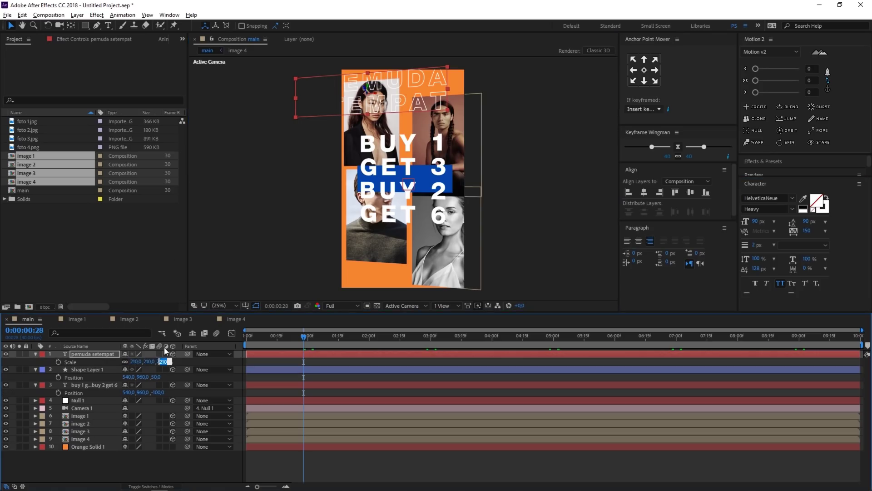
pyautogui.write('100')
pyautogui.press('Return')
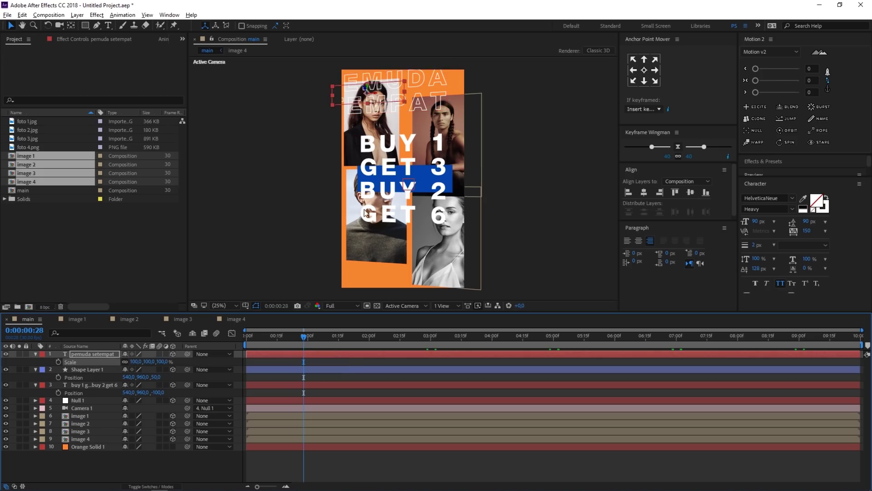
pyautogui.moveTo(377, 96); pyautogui.dragTo(420, 113)
# Set the outlined text's scale to 120% and its stroke width to 4 px, then deselect it
pyautogui.click(164, 362)
pyautogui.write('120')
pyautogui.press('Return')
pyautogui.click(755, 246)
pyautogui.press('Return')
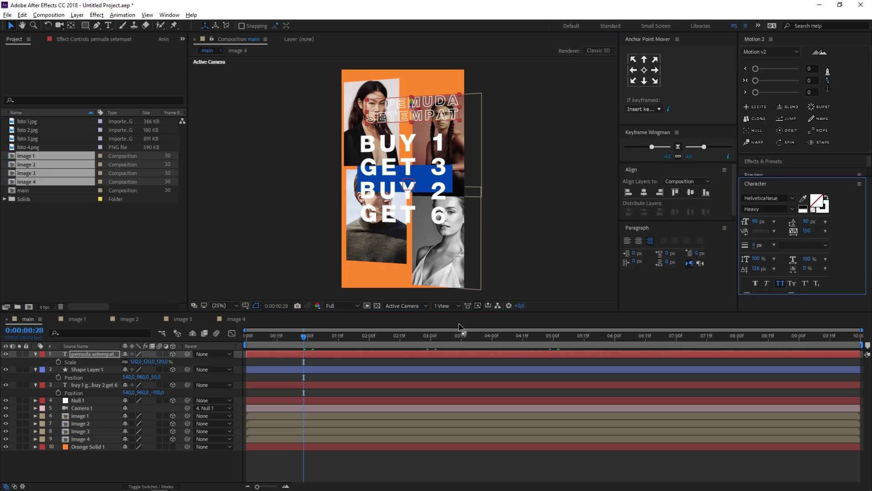
pyautogui.click(186, 465)
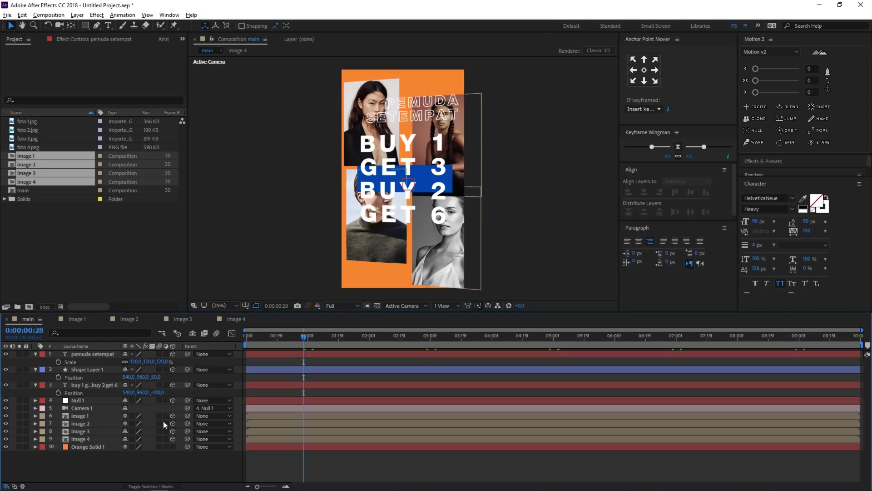
# Set the "pemuda setempat" layer's Z position to 0 and preview the animation
pyautogui.click(91, 353)
pyautogui.press('p')
pyautogui.click(154, 361)
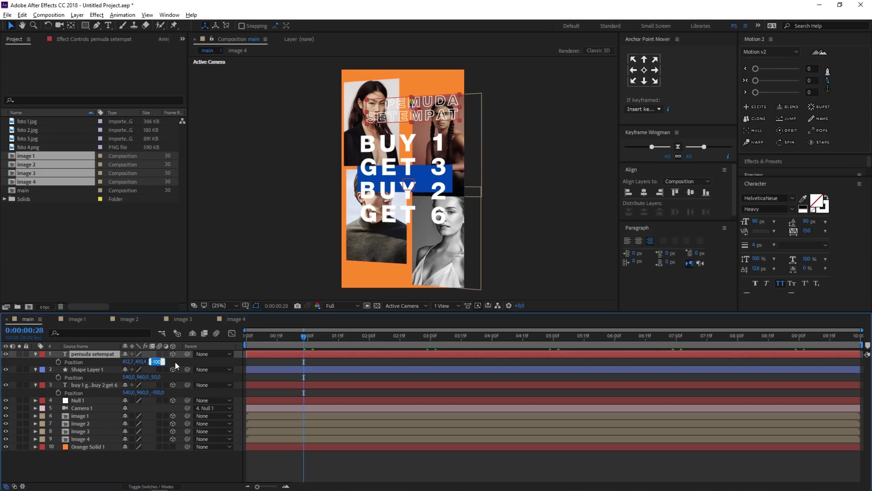
pyautogui.write('0')
pyautogui.press('Return')
pyautogui.press('space')
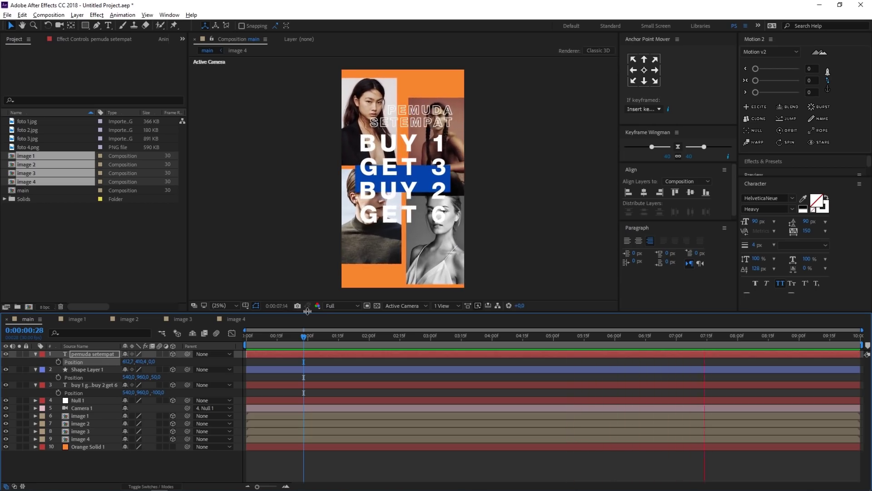
# Add Position keyframes to the image 1 through image 4 layers at 0:00:01:00
pyautogui.moveTo(285, 334); pyautogui.dragTo(307, 344)
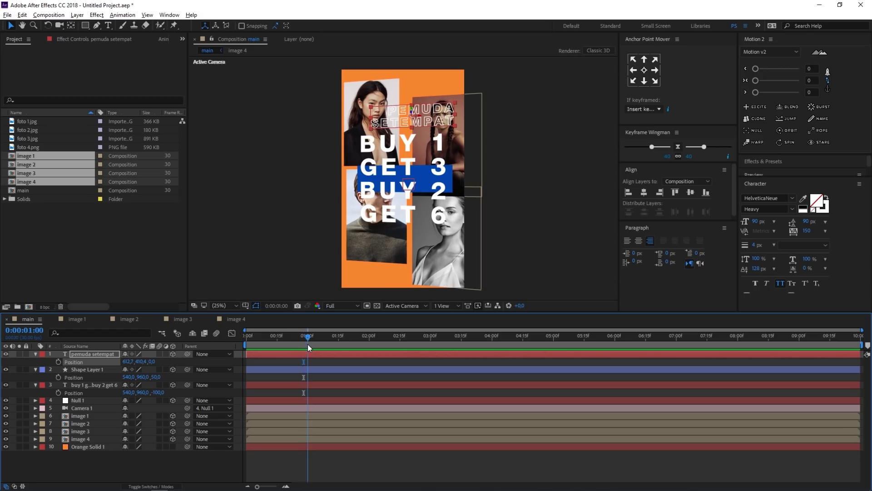
pyautogui.click(77, 415)
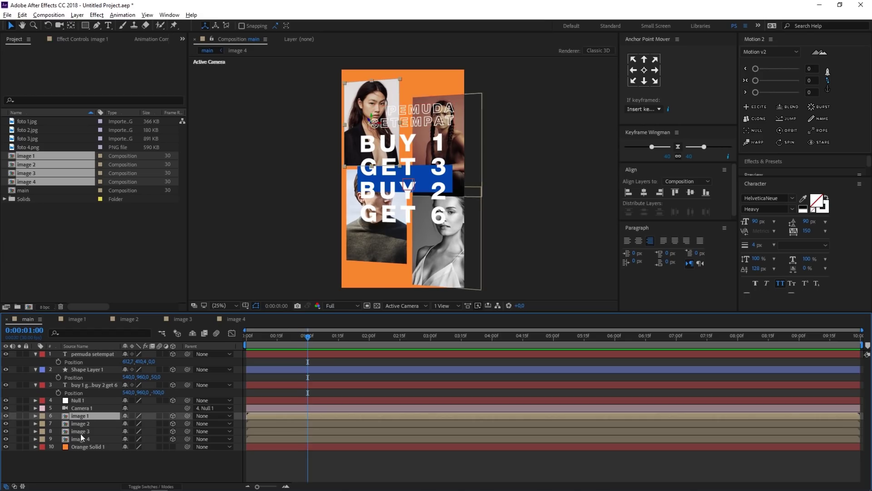
pyautogui.keyDown('shift'); pyautogui.click(80, 439); pyautogui.keyUp('shift')
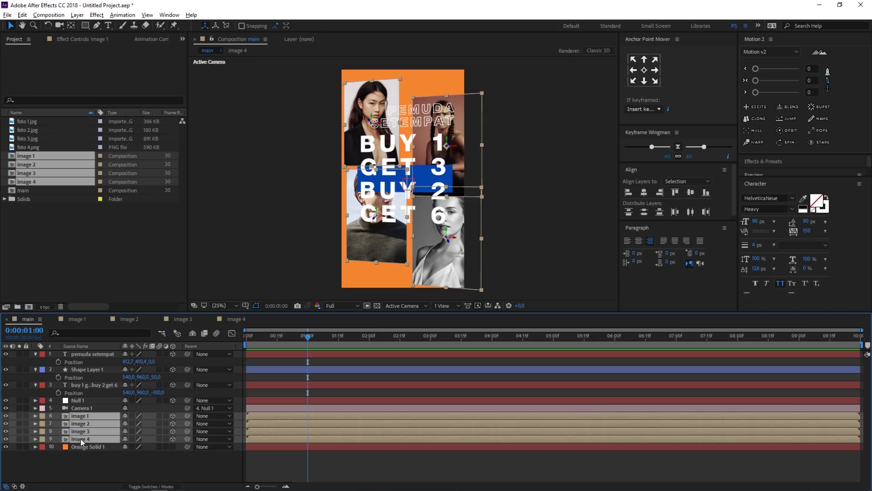
pyautogui.press('p')
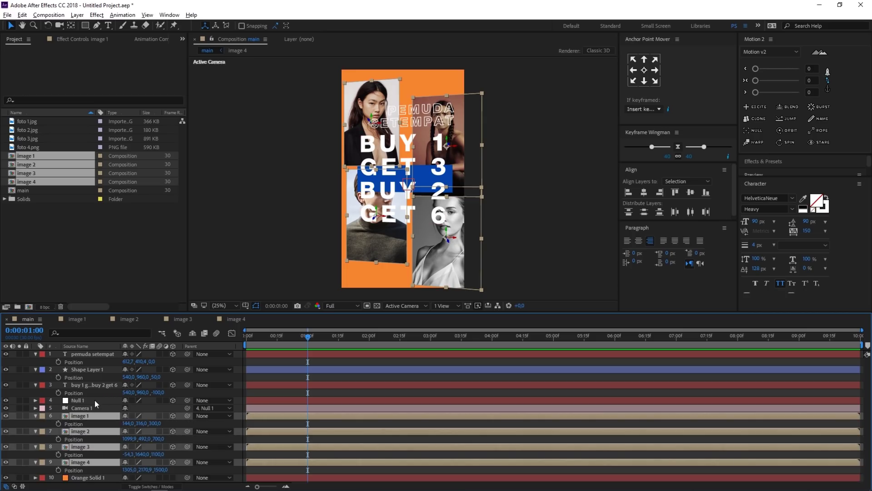
pyautogui.click(58, 423)
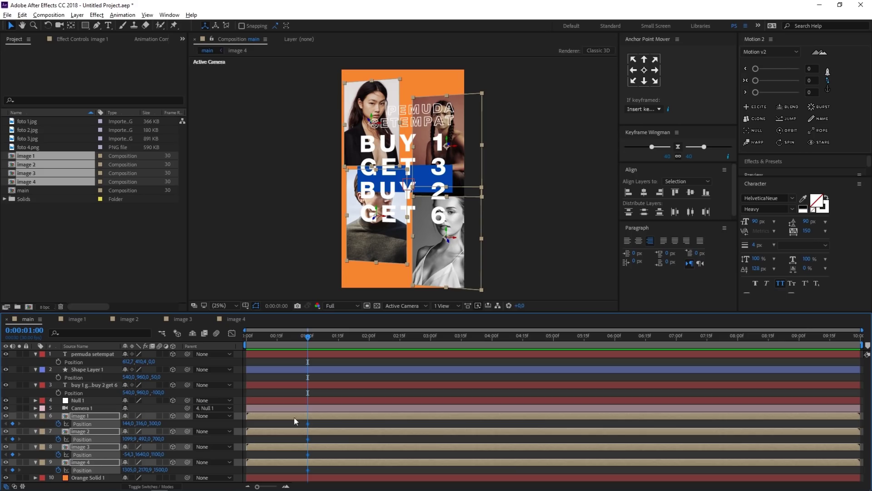
# At 0:00:00:00, move image 1 up out of the frame to a Y position of -843
pyautogui.moveTo(306, 343); pyautogui.dragTo(214, 344)
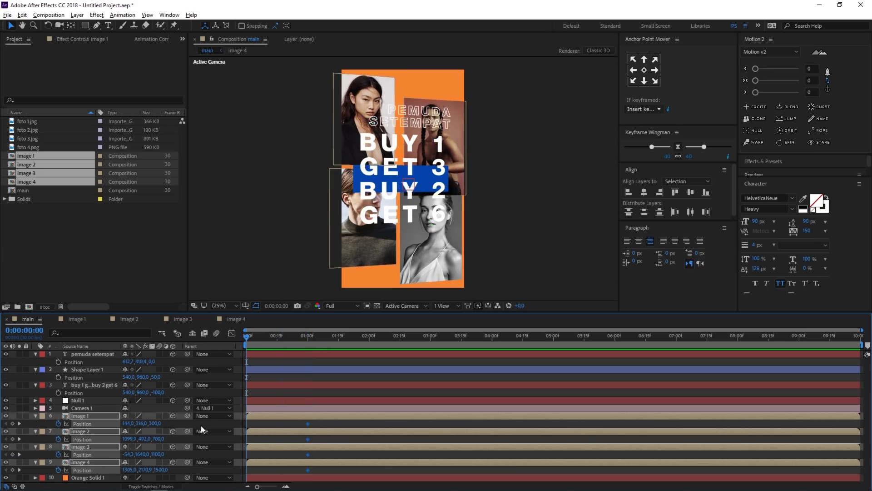
pyautogui.click(90, 415)
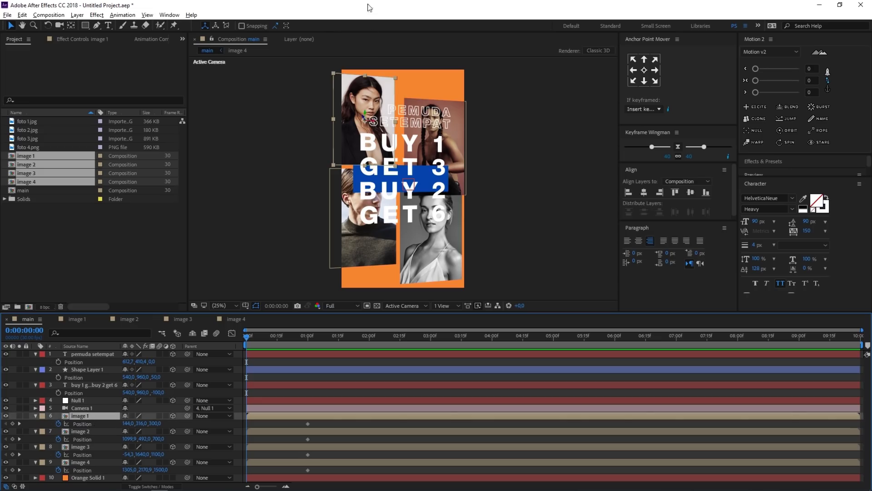
pyautogui.click(142, 423)
pyautogui.write('18')
pyautogui.press('Return')
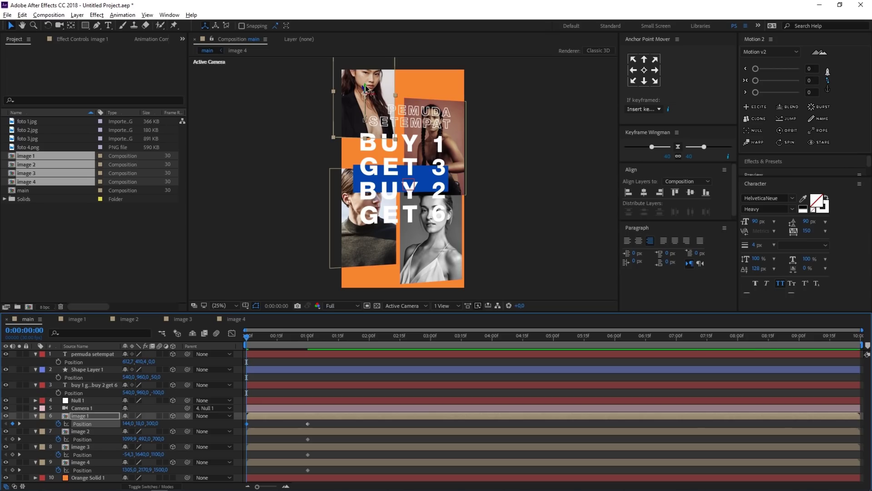
pyautogui.moveTo(366, 87); pyautogui.dragTo(373, 4)
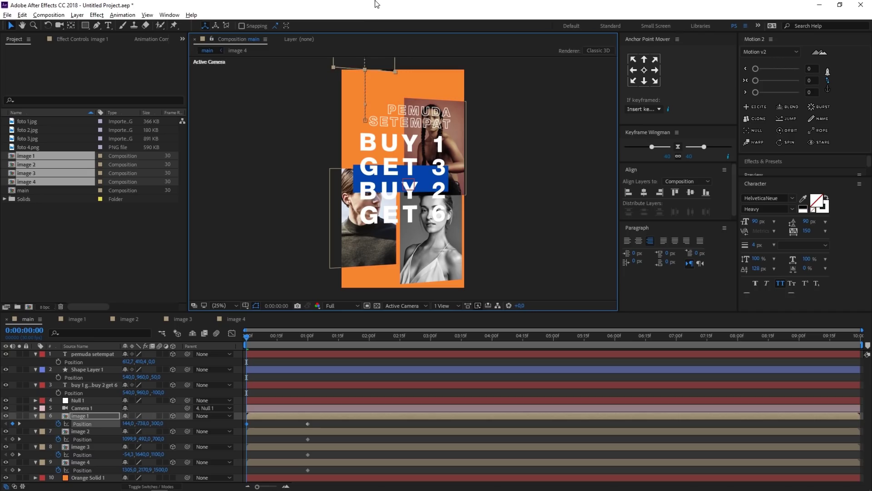
pyautogui.moveTo(141, 423); pyautogui.dragTo(83, 432)
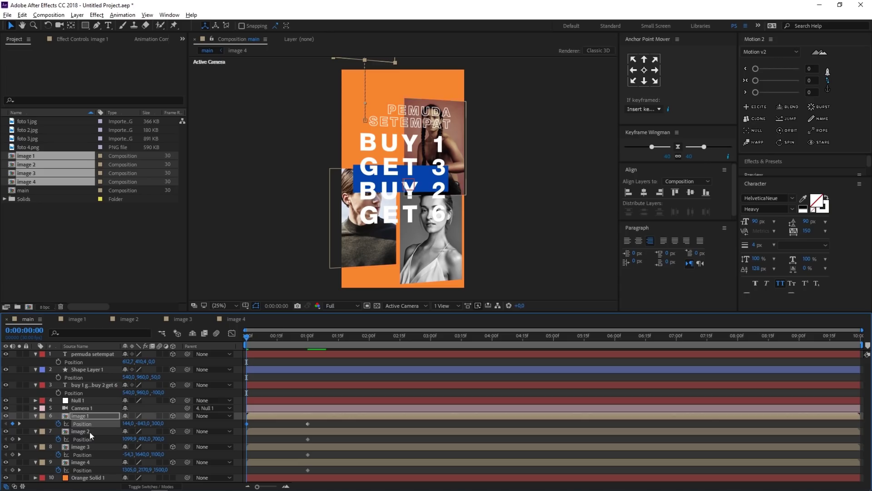
# At 0:00:00:00, move the other images out of frame: image 2 to X 2149.9, image 3 to X -1135.3, image 4 to Y 4610.9
pyautogui.click(88, 432)
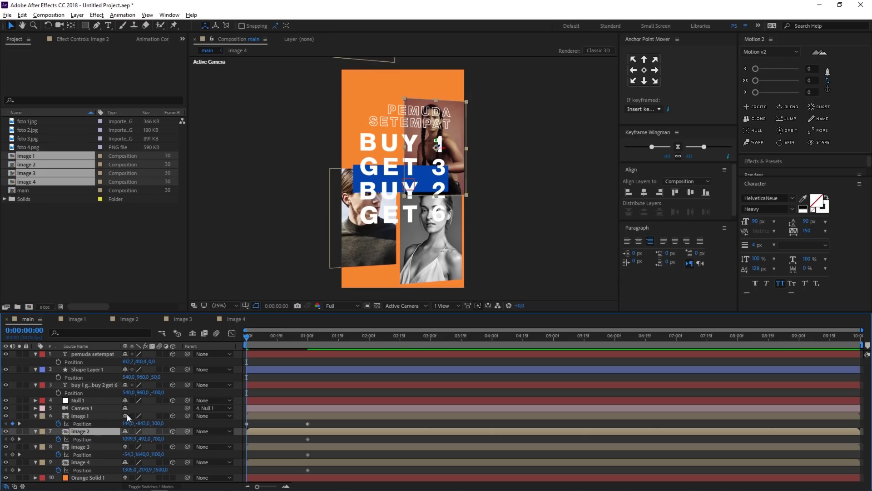
pyautogui.moveTo(129, 439); pyautogui.dragTo(595, 432)
pyautogui.click(78, 447)
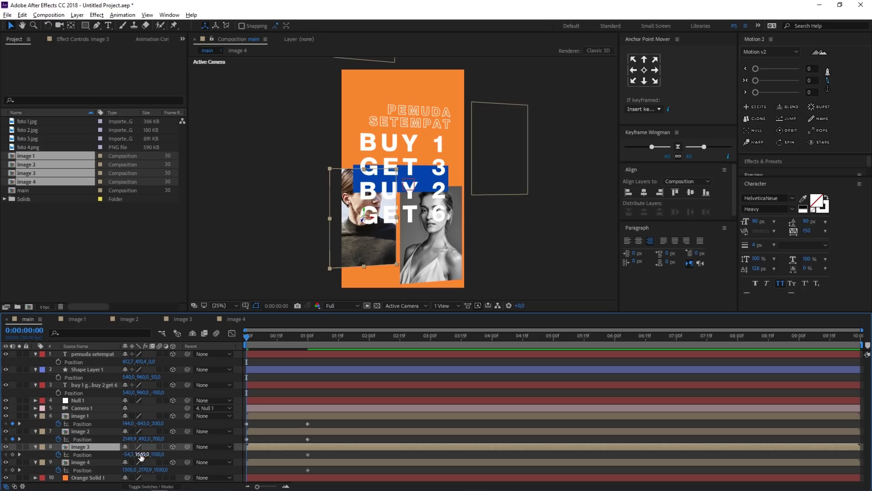
pyautogui.moveTo(129, 454)
pyautogui.mouseDown()
pyautogui.moveTo(112, 454)
pyautogui.moveTo(147, 454)
pyautogui.moveTo(136, 454)
pyautogui.mouseUp()
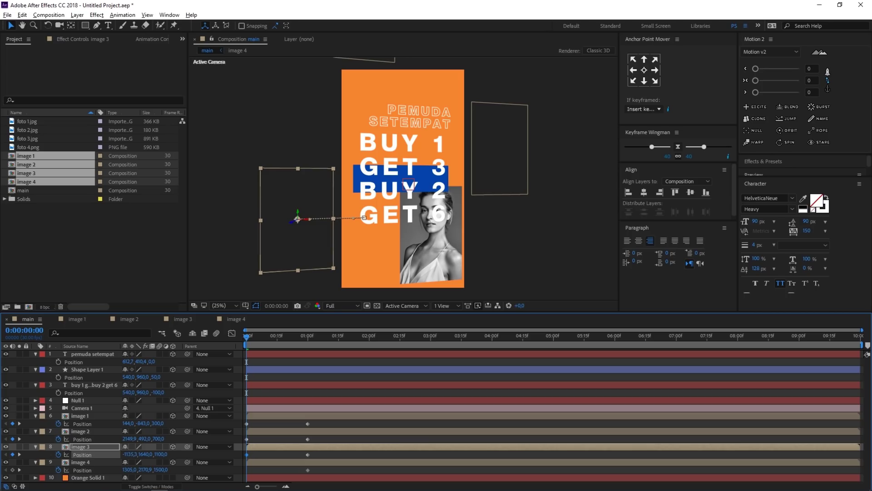
pyautogui.click(88, 462)
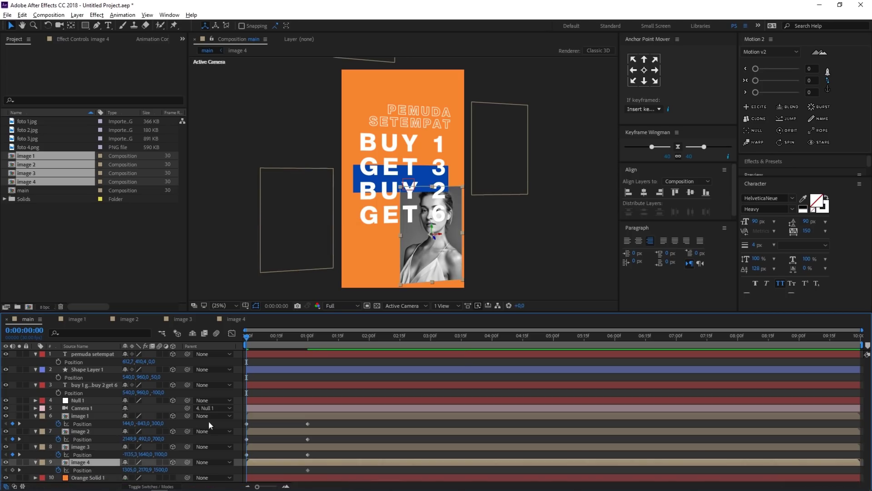
pyautogui.moveTo(152, 469); pyautogui.dragTo(655, 426)
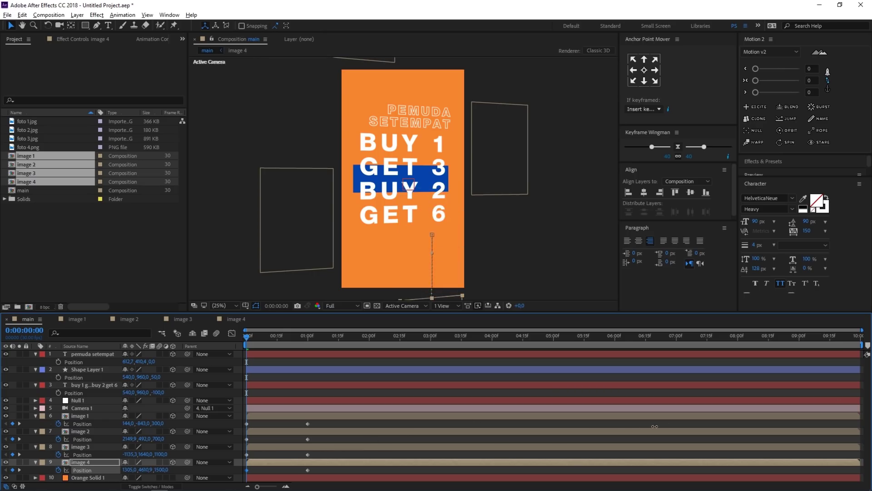
# Ease all the image Position keyframes with a Keyframe Wingman value of 65 and preview the animation
pyautogui.click(314, 421)
pyautogui.moveTo(299, 433); pyautogui.dragTo(235, 475)
pyautogui.moveTo(658, 146); pyautogui.dragTo(645, 147)
pyautogui.click(667, 157)
pyautogui.write('65')
pyautogui.press('Return')
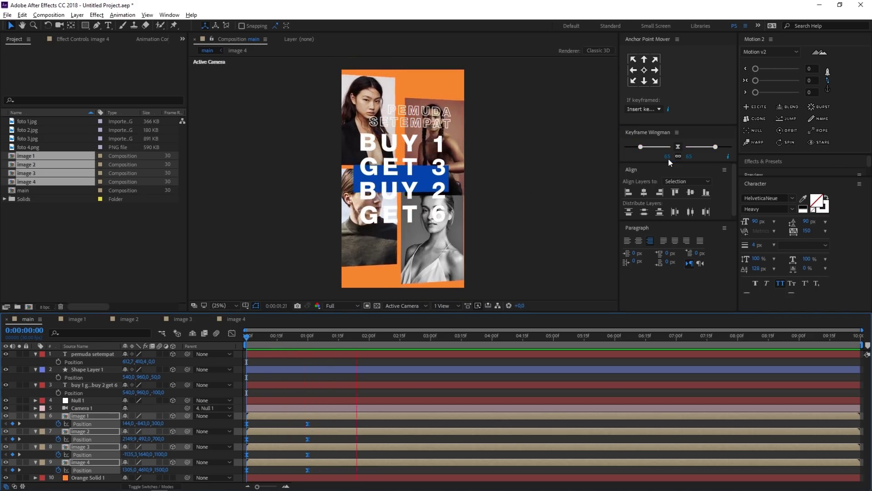
pyautogui.press('space')
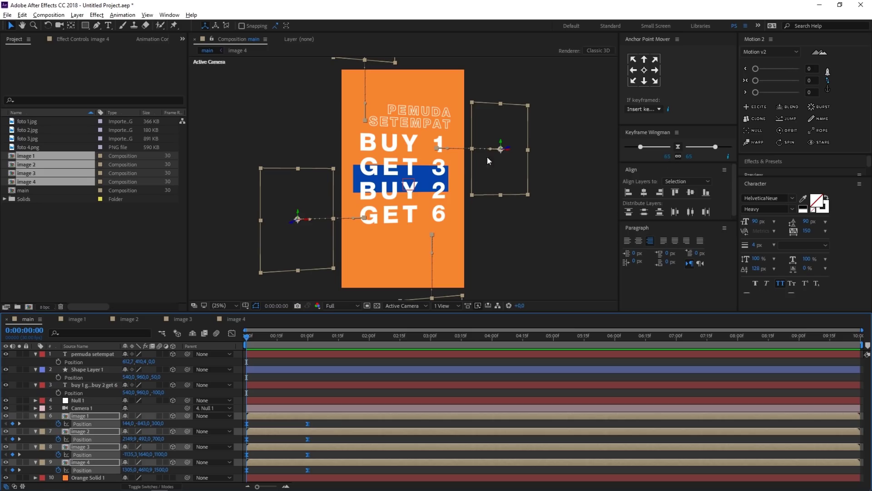
# Stagger the image 2, image 3 and image 4 layers so each starts a few frames after the previous one, and preview the animation
pyautogui.click(275, 334)
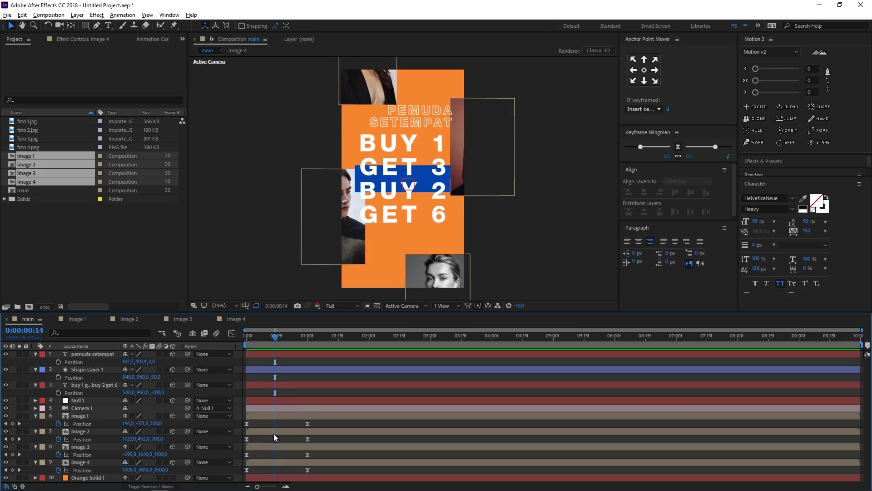
pyautogui.moveTo(270, 433); pyautogui.dragTo(324, 461)
pyautogui.click(298, 462)
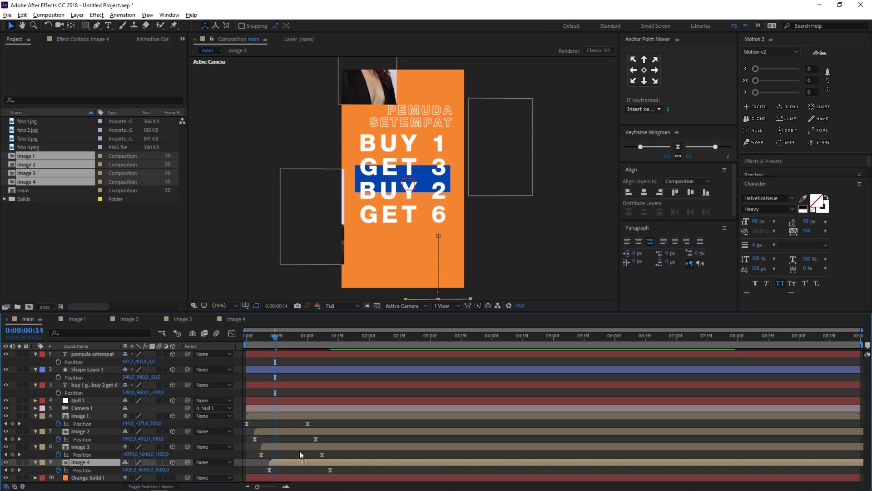
pyautogui.press('space')
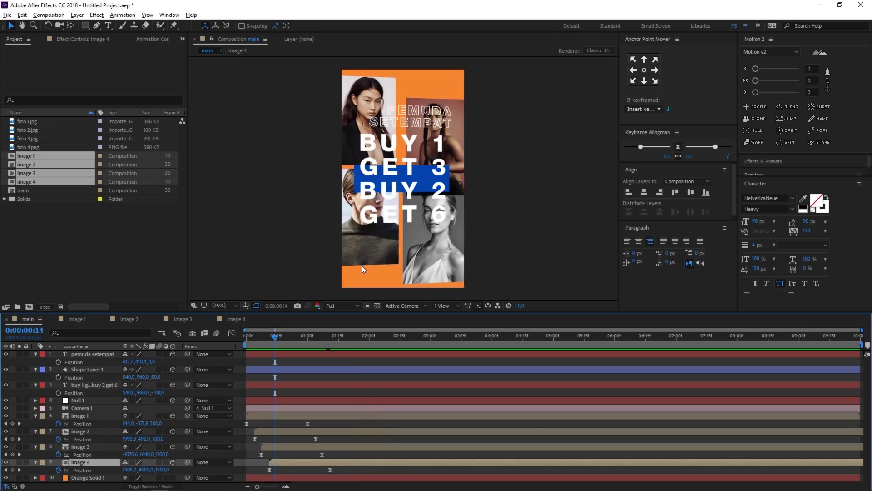
pyautogui.press('space')
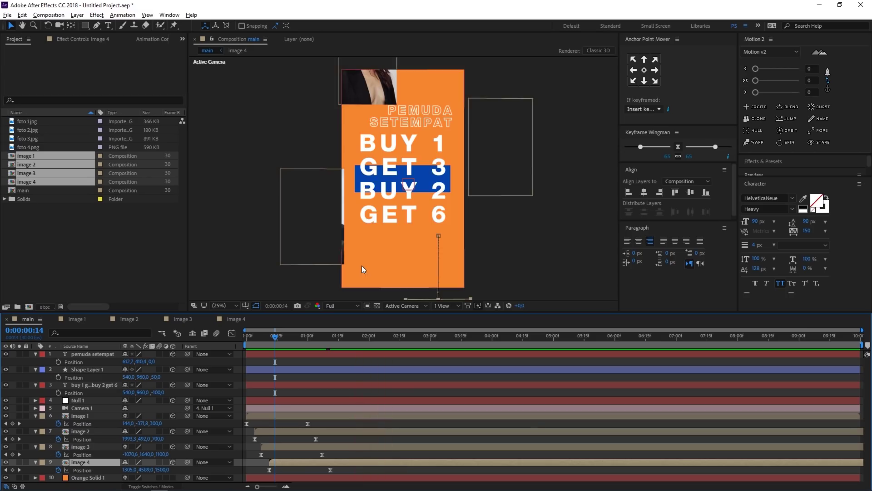
# Add a Scale text animator to the "buy 1 get 3 buy 2 get 6" layer and set its Scale to 0%
pyautogui.click(367, 336)
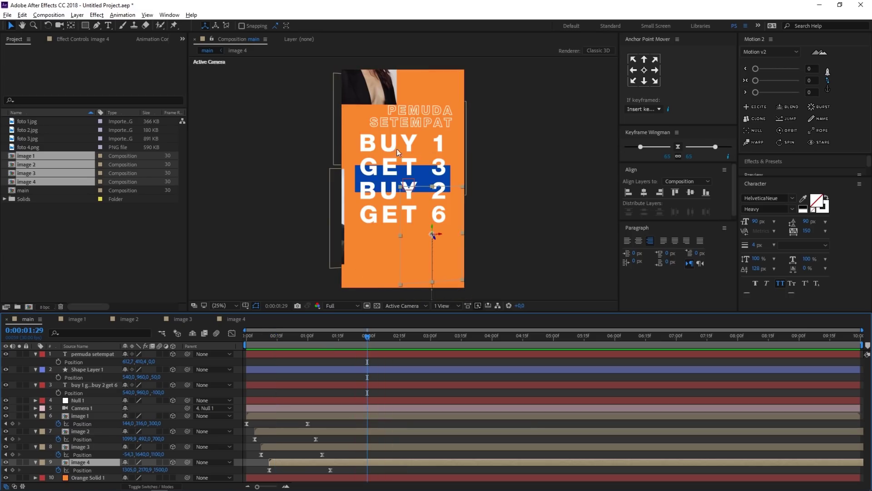
pyautogui.click(84, 386)
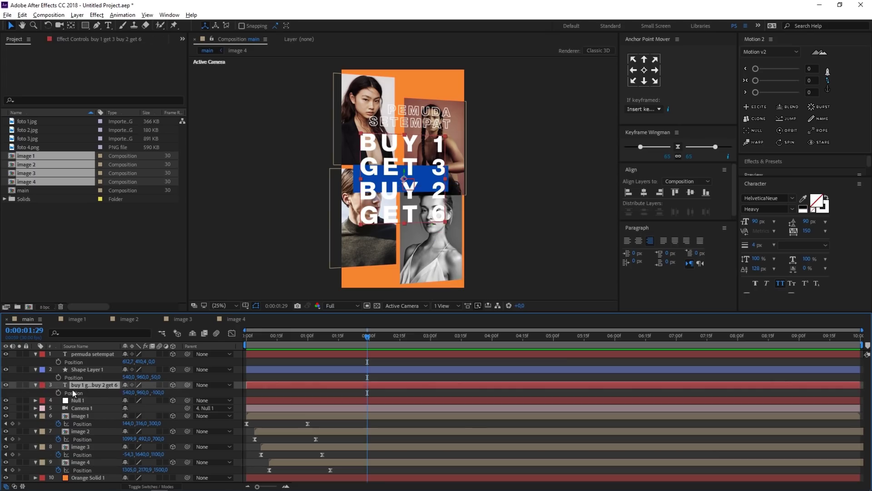
pyautogui.click(35, 385)
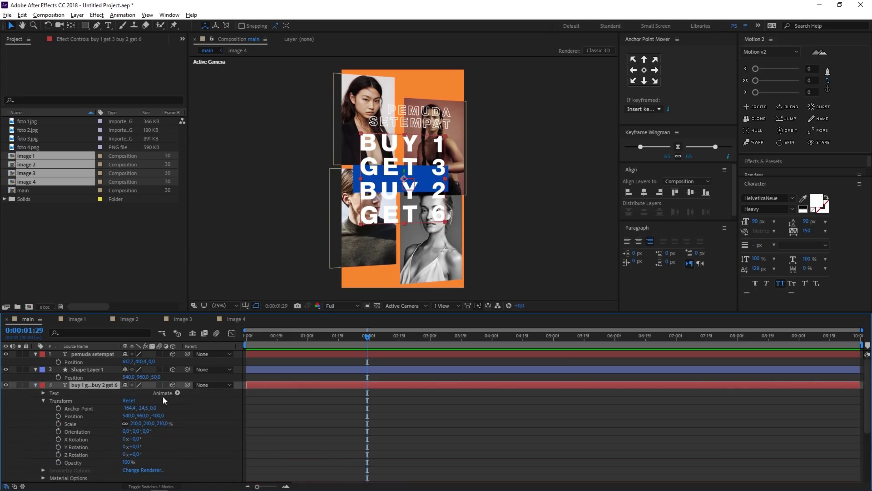
pyautogui.click(176, 393)
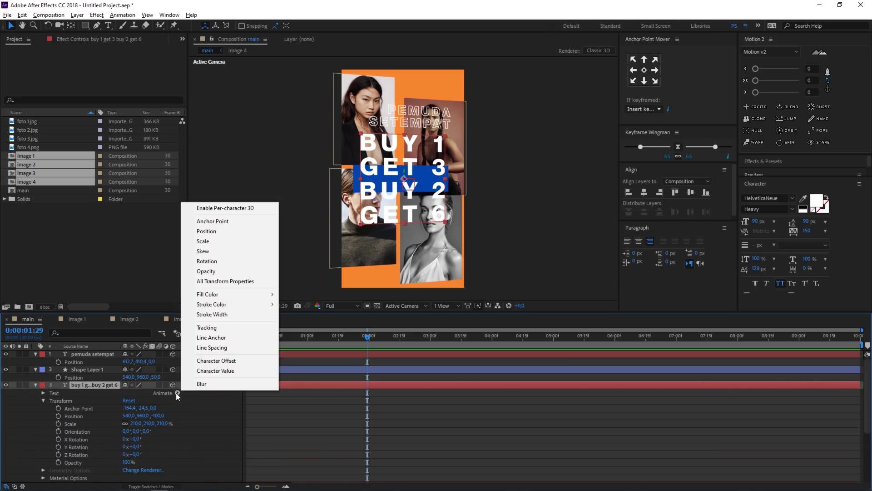
pyautogui.click(217, 243)
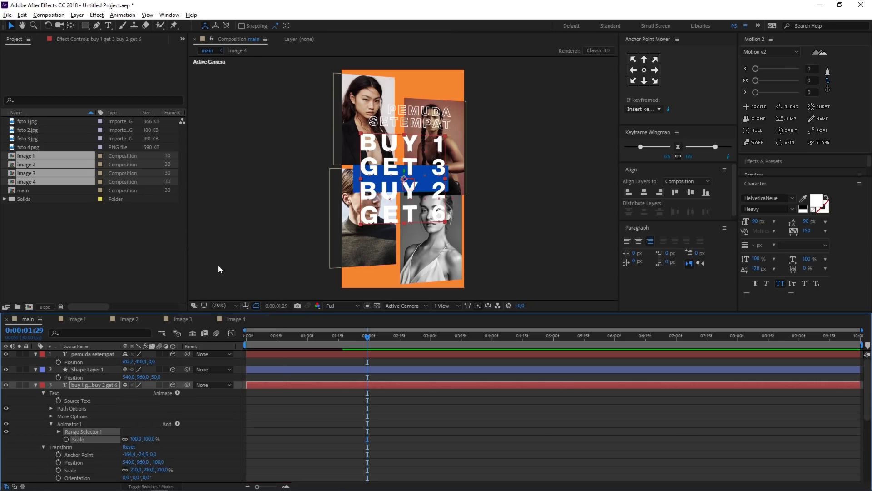
pyautogui.click(149, 439)
pyautogui.write('0')
pyautogui.press('Return')
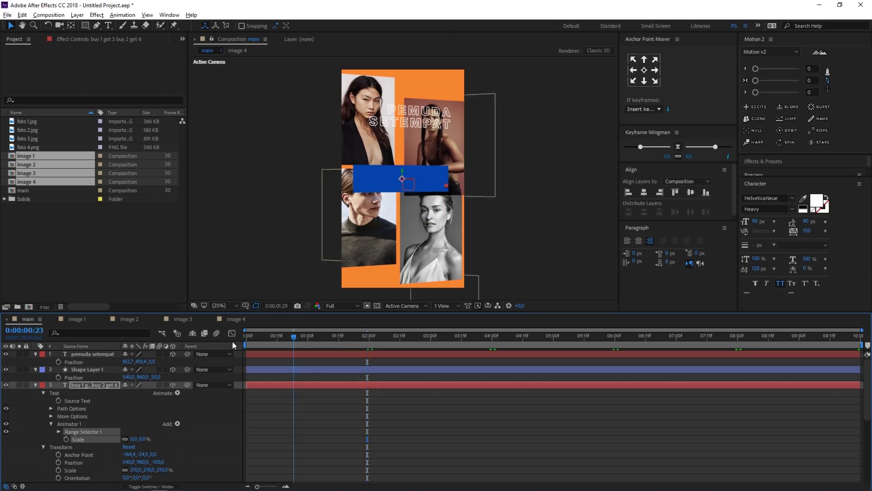
# Keyframe the Range Selector Offset from -100% at 0:00:00:00 to 100% at 0:00:02:00 and scrub through the result
pyautogui.press('Home')
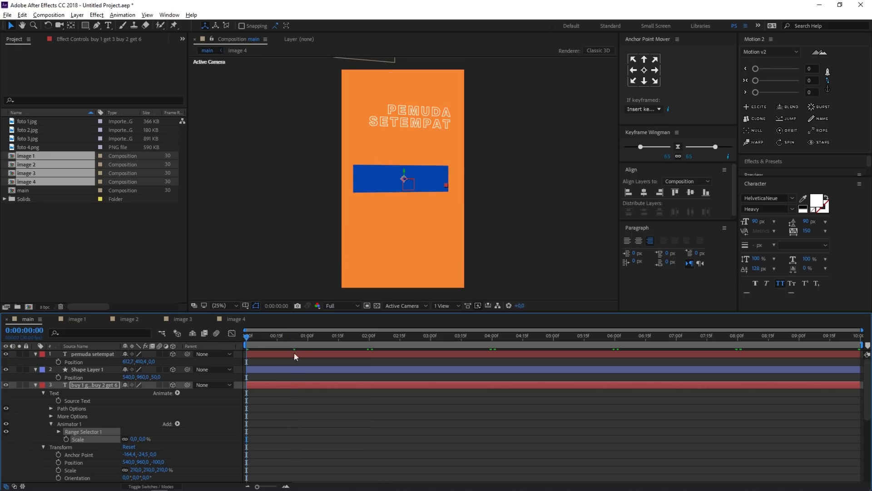
pyautogui.click(57, 431)
pyautogui.scroll(-1, 108, 433)
pyautogui.click(74, 431)
pyautogui.moveTo(129, 432); pyautogui.dragTo(2, 439)
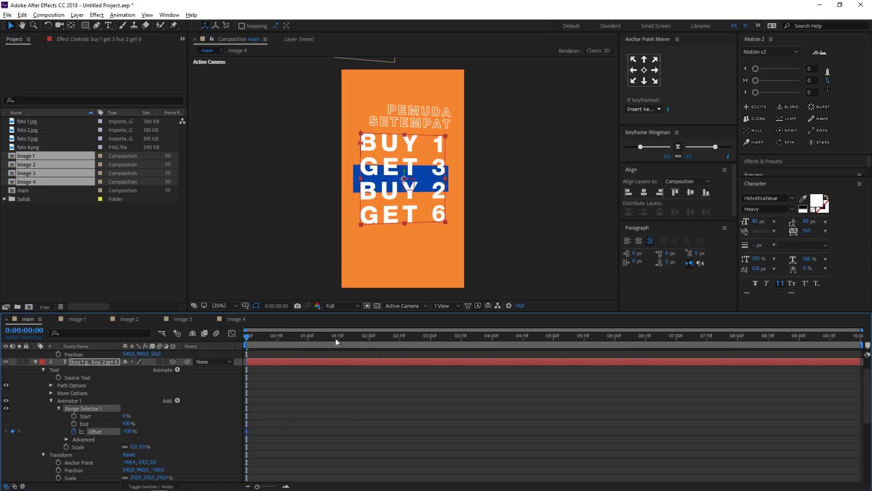
pyautogui.moveTo(325, 337); pyautogui.dragTo(369, 348)
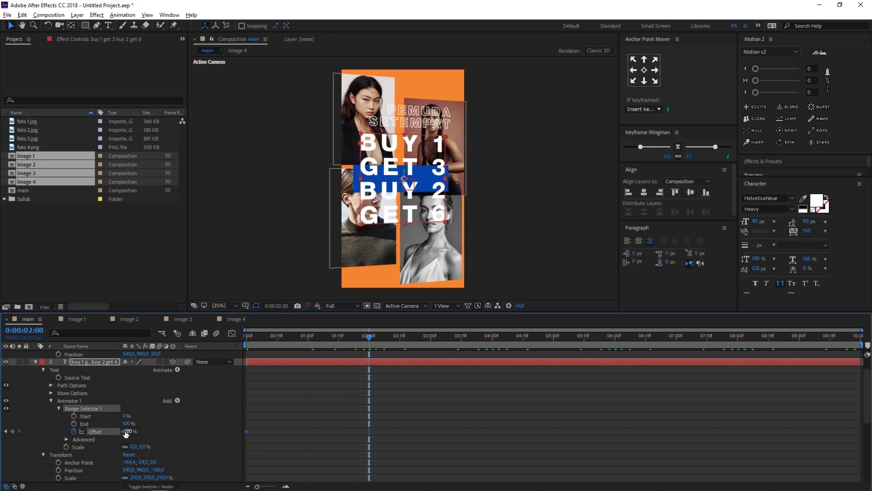
pyautogui.moveTo(127, 435); pyautogui.dragTo(343, 422)
pyautogui.press('Home')
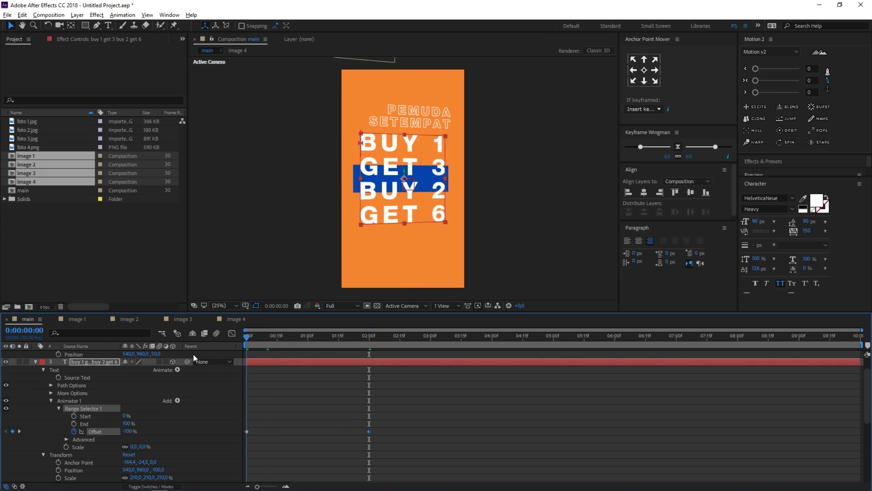
pyautogui.moveTo(288, 359); pyautogui.dragTo(369, 359)
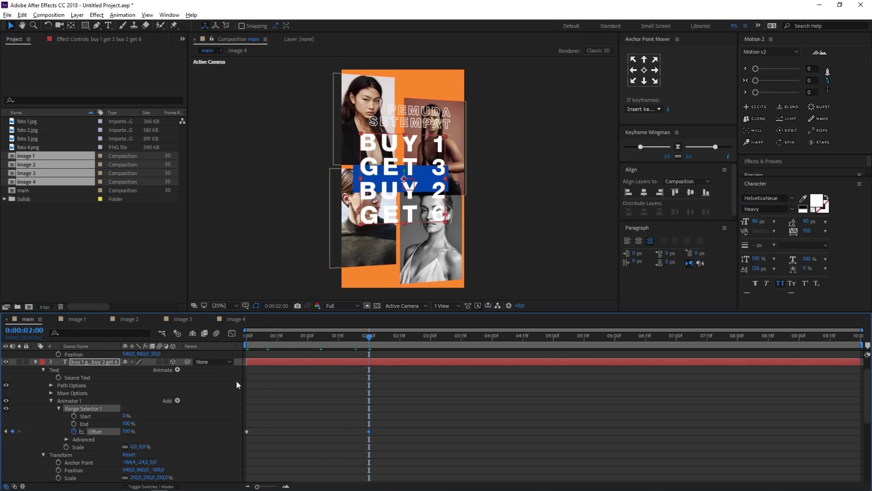
# Set the Range Selector's Shape to Ramp Up with Ease High and Ease Low at 50%, and preview the text animation
pyautogui.scroll(-3, 149, 411)
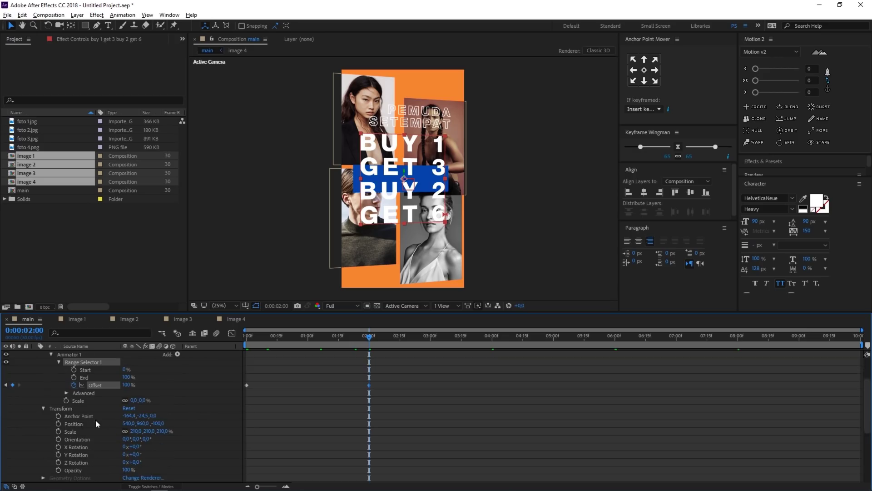
pyautogui.click(65, 392)
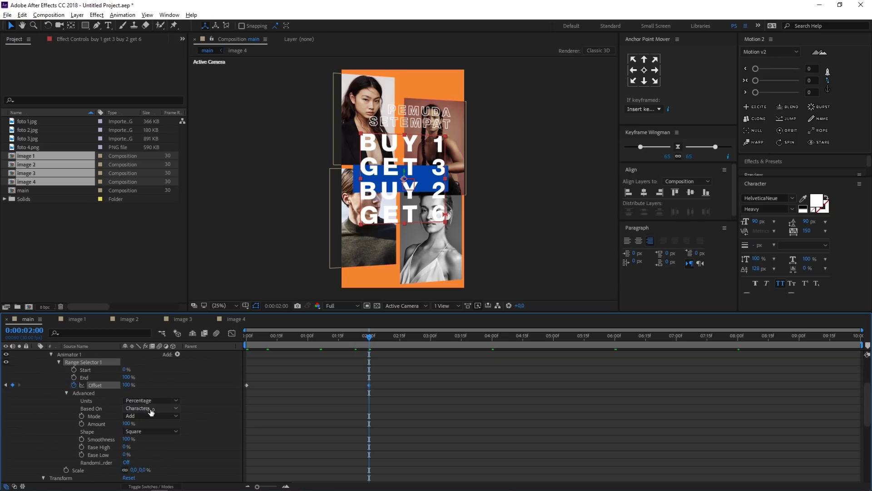
pyautogui.click(143, 432)
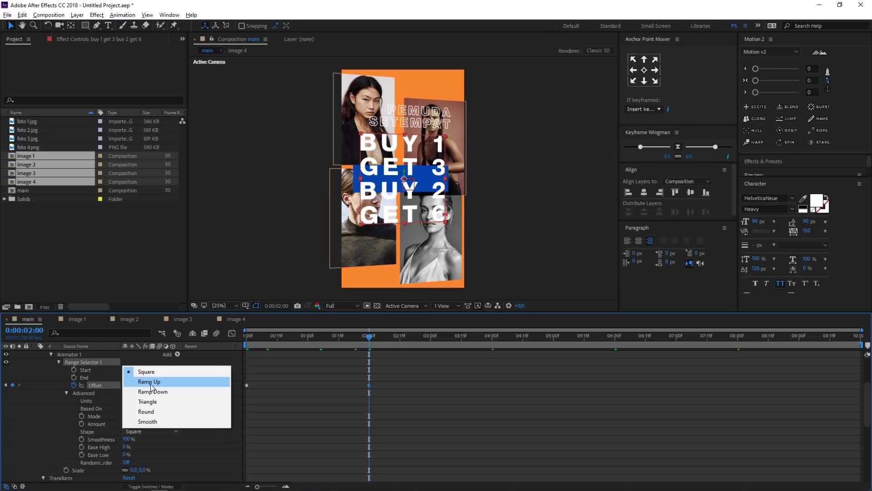
pyautogui.click(152, 382)
pyautogui.click(124, 439)
pyautogui.write('50')
pyautogui.press('Tab')
pyautogui.write('5')
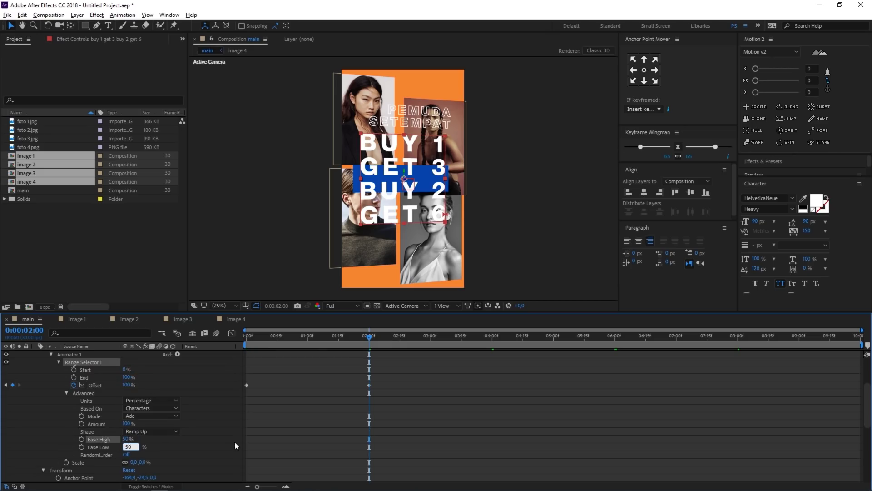
pyautogui.write('0')
pyautogui.press('Return')
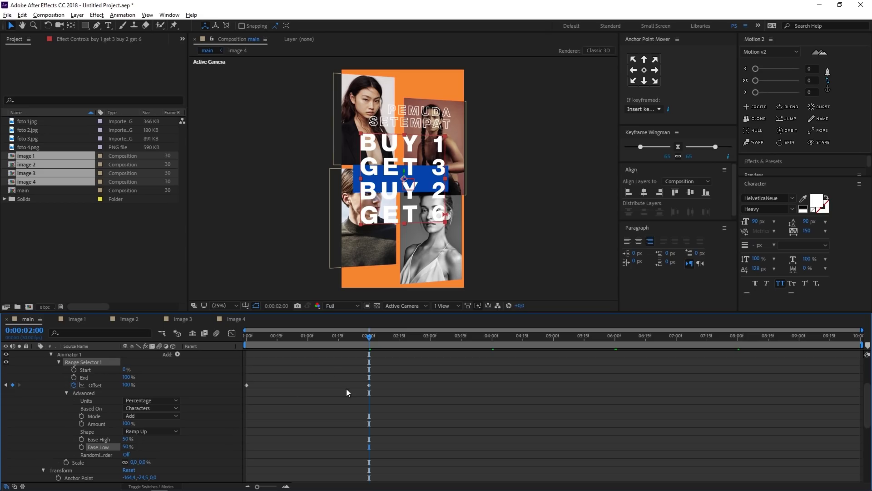
pyautogui.scroll(3, 346, 388)
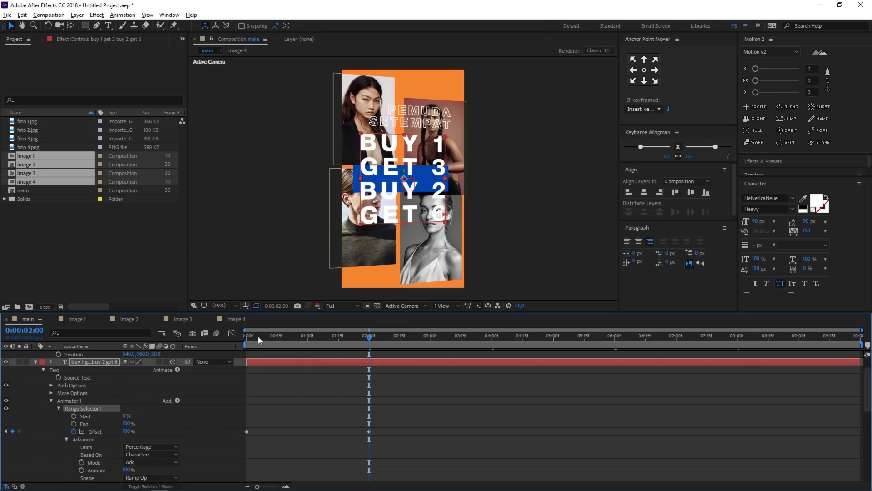
pyautogui.moveTo(258, 336); pyautogui.dragTo(236, 352)
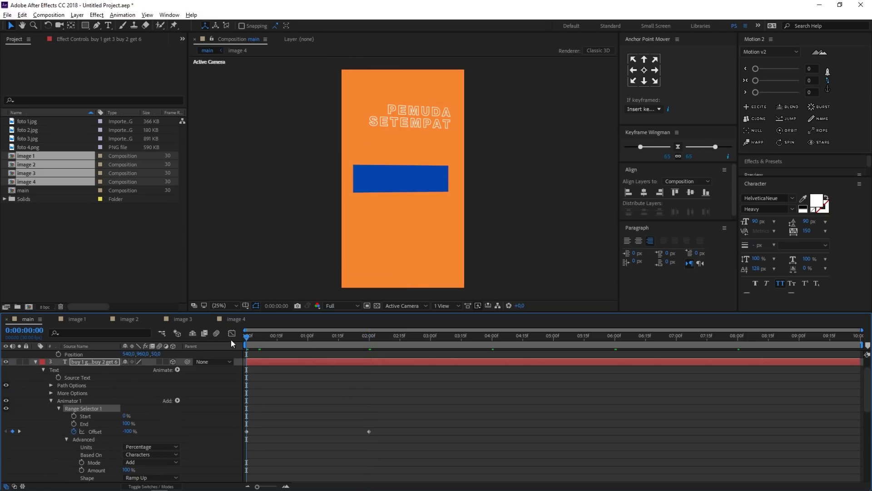
pyautogui.press('space')
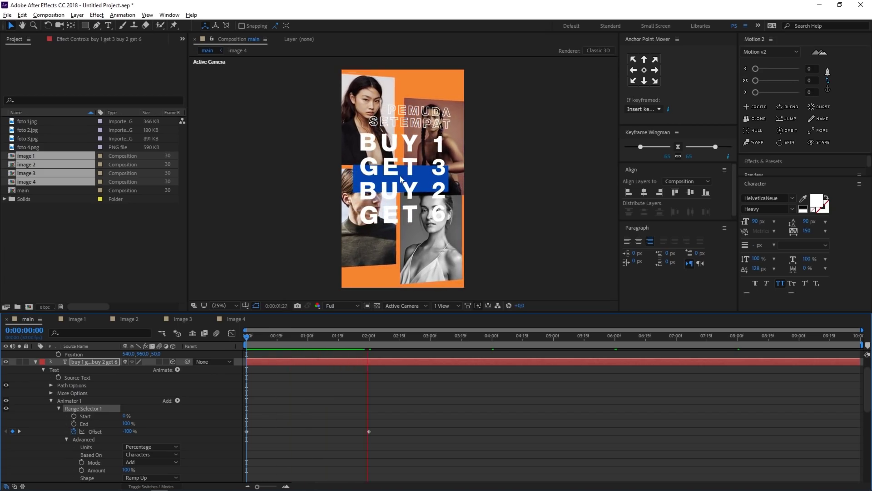
pyautogui.press('space')
pyautogui.click(35, 361)
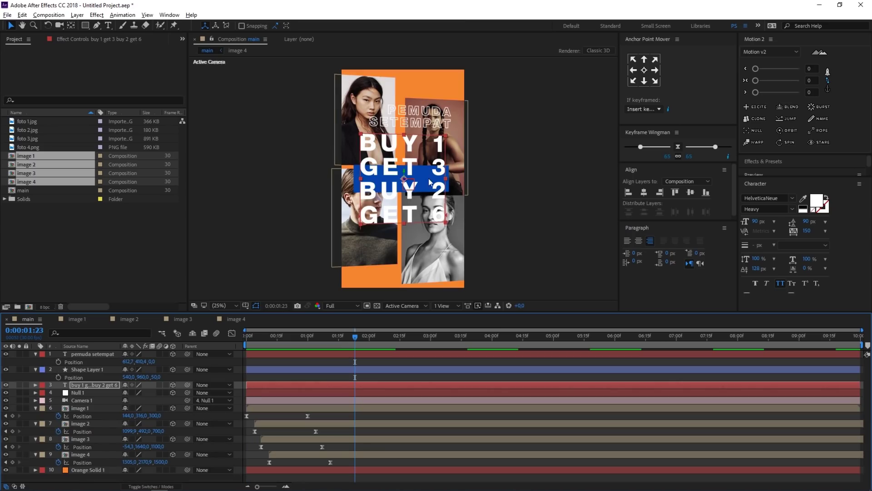
# Select the blue rectangle's shape layer, and show Animation Composer wide enough to read its presets
pyautogui.click(359, 179)
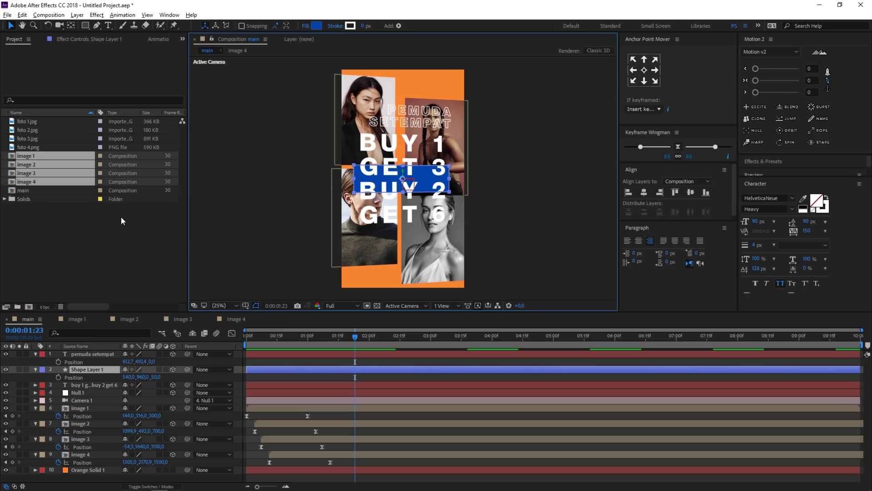
pyautogui.click(98, 369)
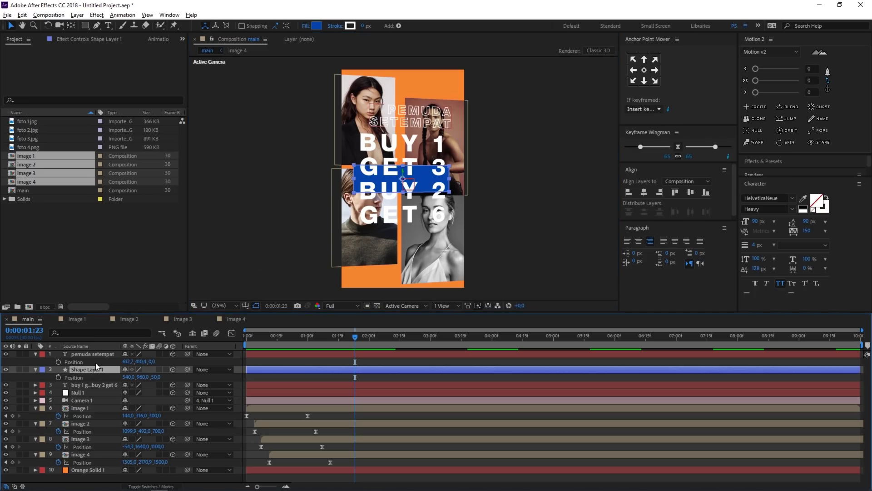
pyautogui.click(159, 40)
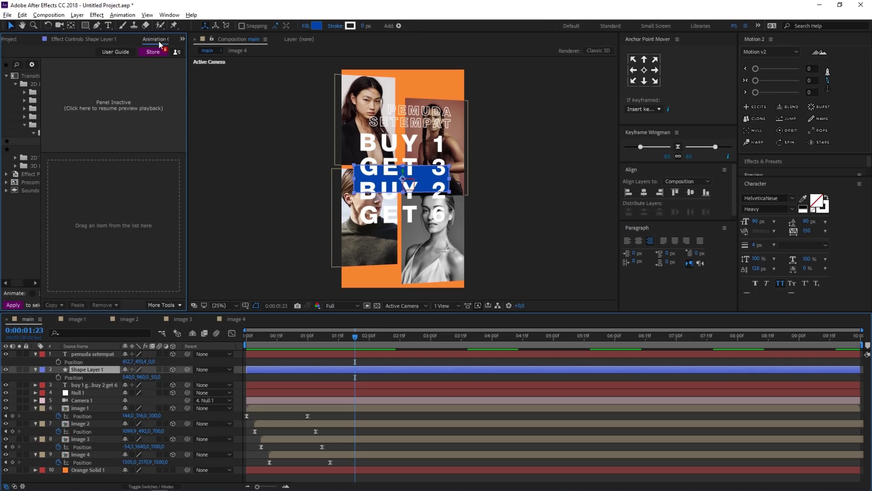
pyautogui.click(172, 16)
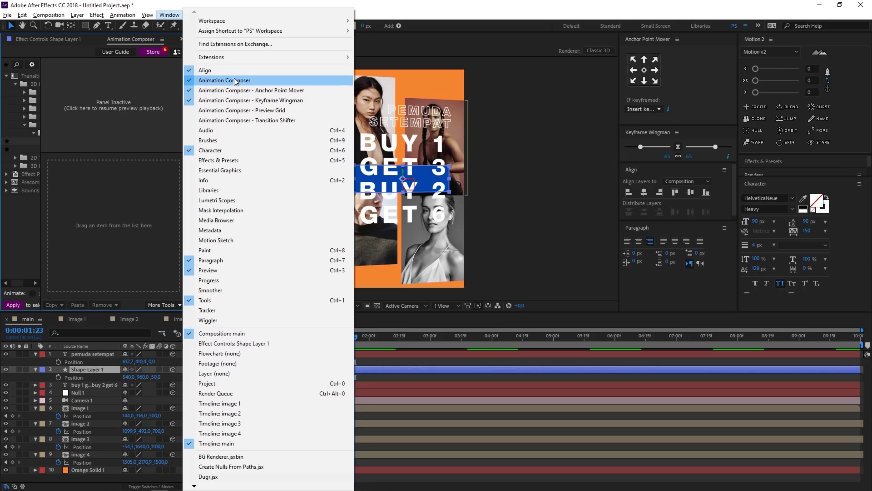
pyautogui.click(449, 10)
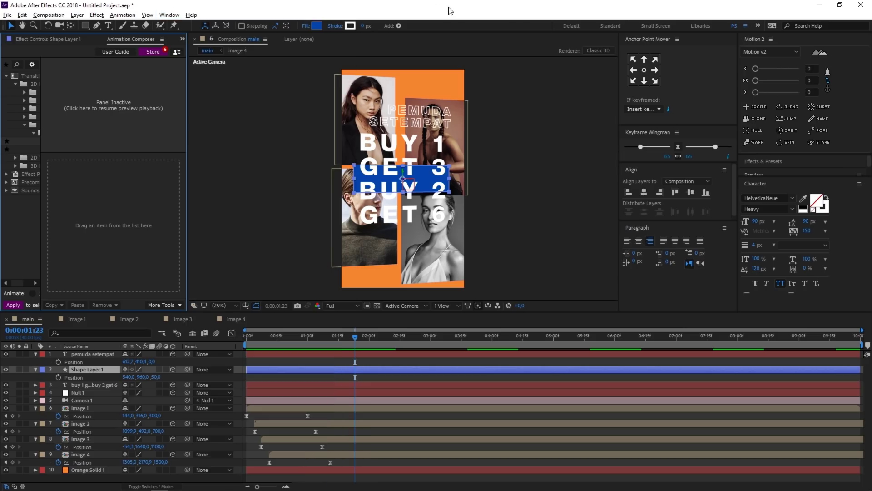
pyautogui.moveTo(187, 176); pyautogui.dragTo(276, 176)
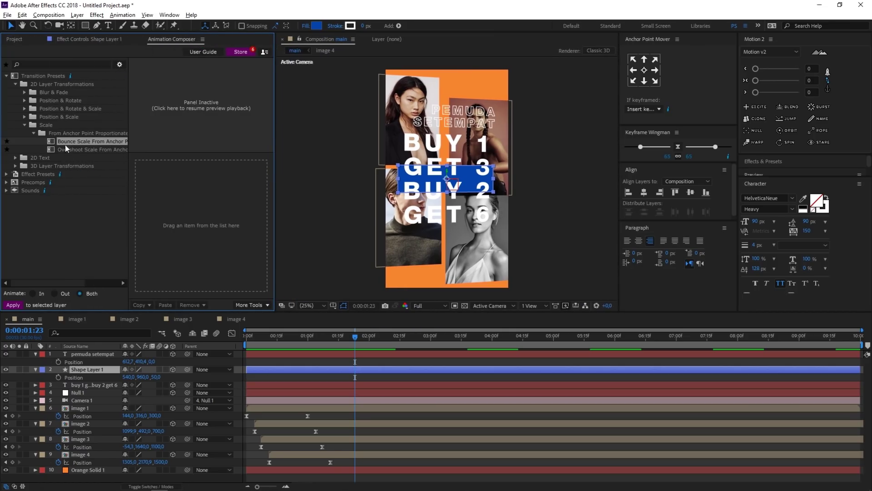
# Apply the Bounce Scale From Anchor Point 1 preset to the blue rectangle's shape layer as an In transition
pyautogui.click(45, 126)
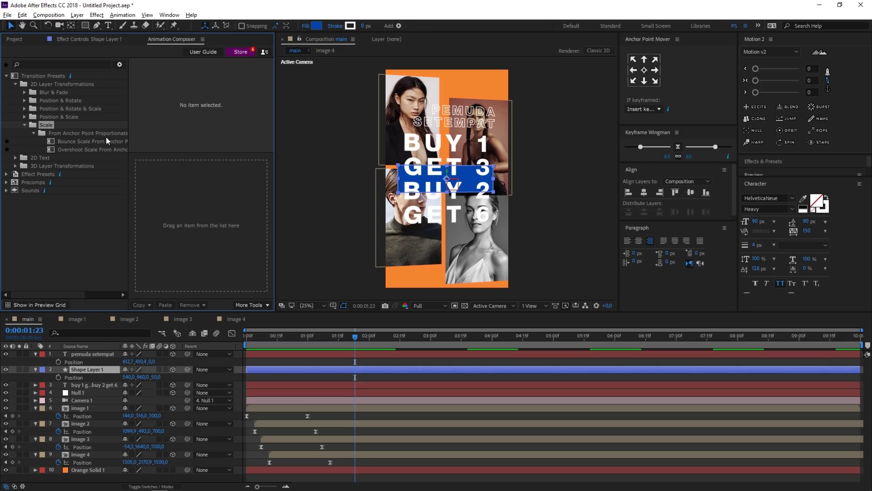
pyautogui.click(81, 141)
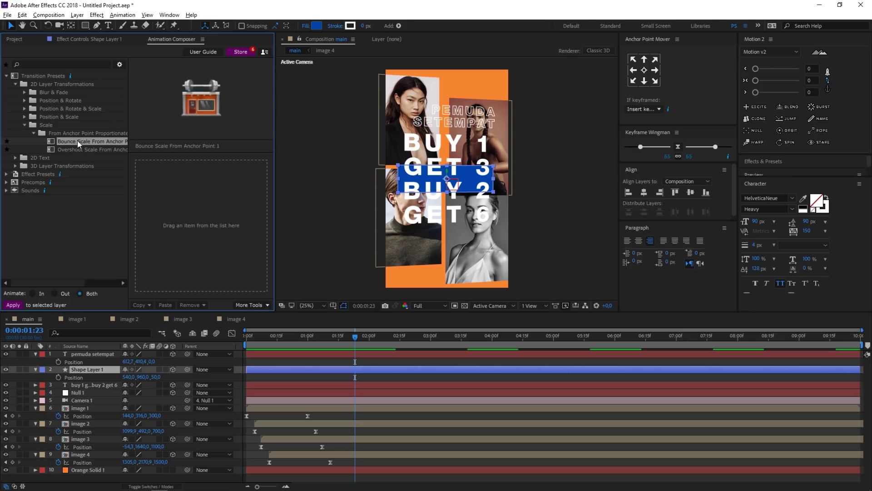
pyautogui.click(87, 370)
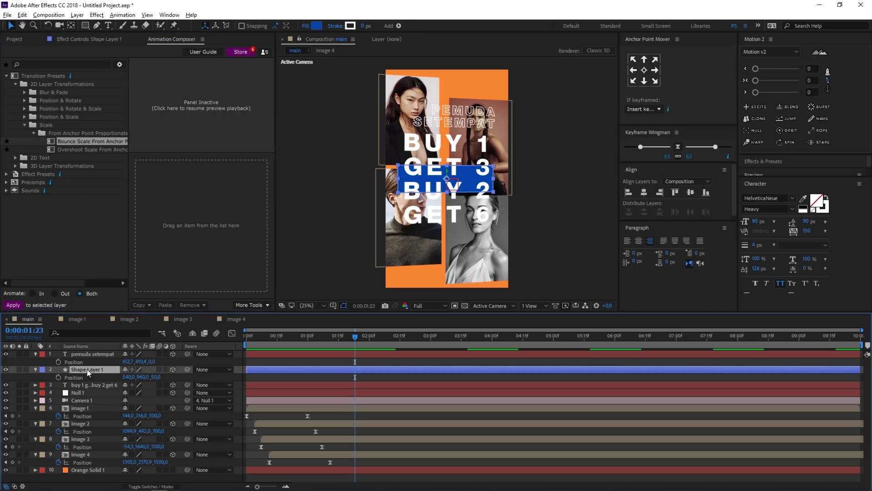
pyautogui.moveTo(69, 140); pyautogui.dragTo(175, 209)
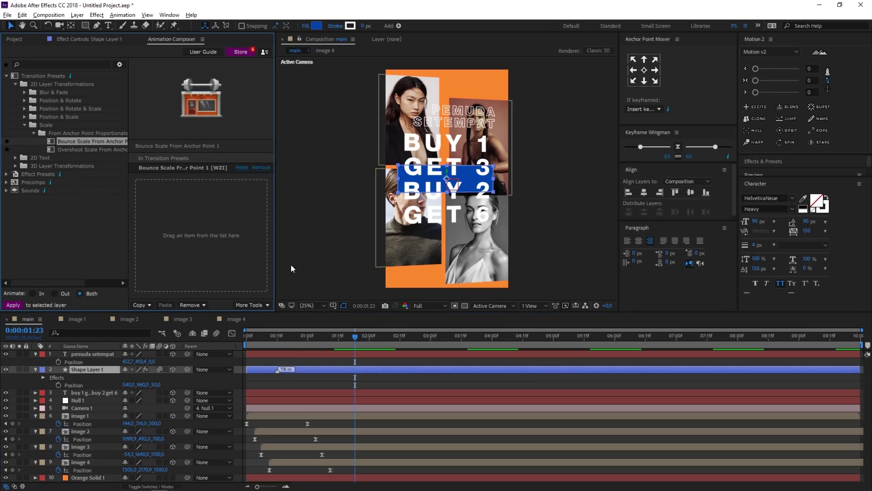
# Shift the blue rectangle and sale text layers so both start at 0:00:01:00, and preview the animation
pyautogui.click(307, 337)
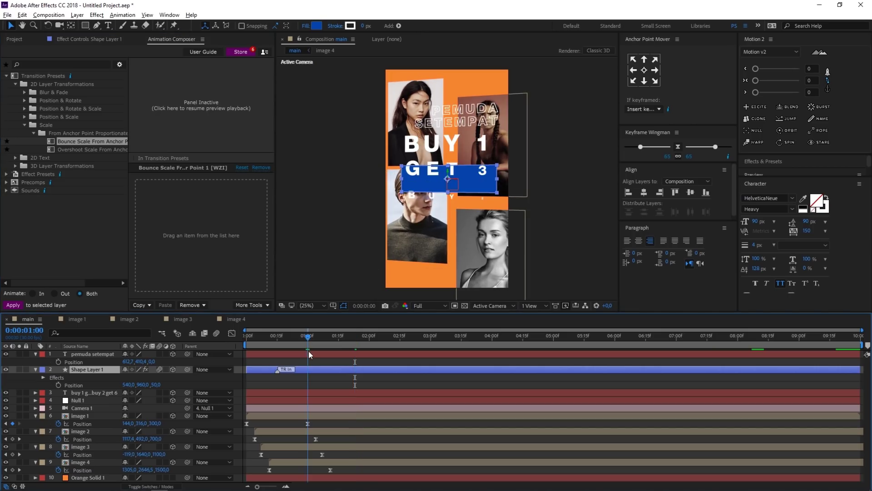
pyautogui.click(278, 376)
pyautogui.moveTo(277, 372); pyautogui.dragTo(355, 365)
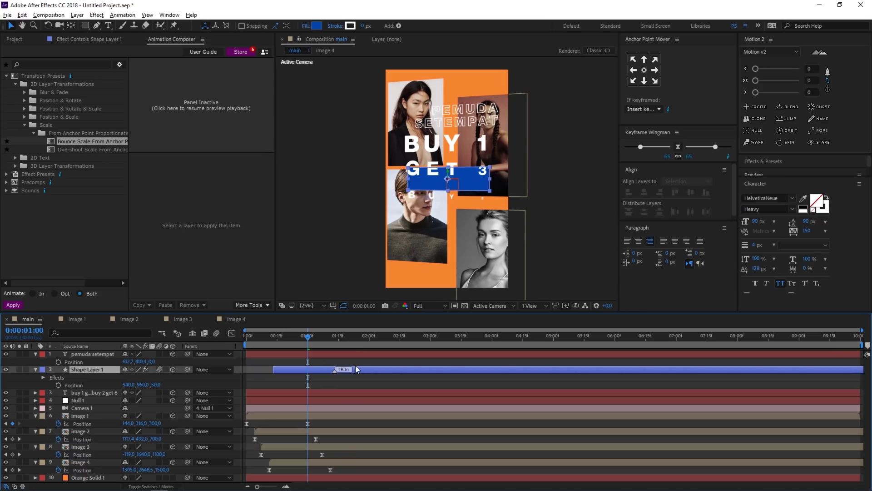
pyautogui.click(94, 393)
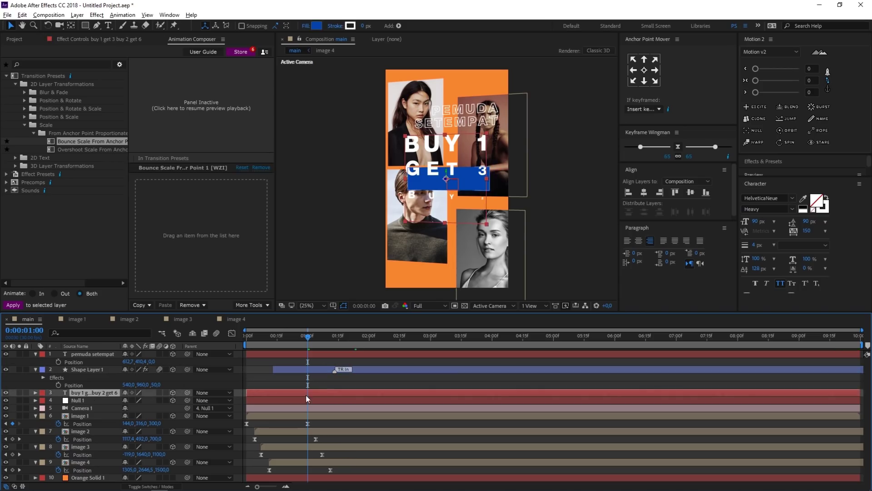
pyautogui.moveTo(302, 394)
pyautogui.mouseDown()
pyautogui.moveTo(363, 393)
pyautogui.moveTo(410, 369)
pyautogui.mouseUp()
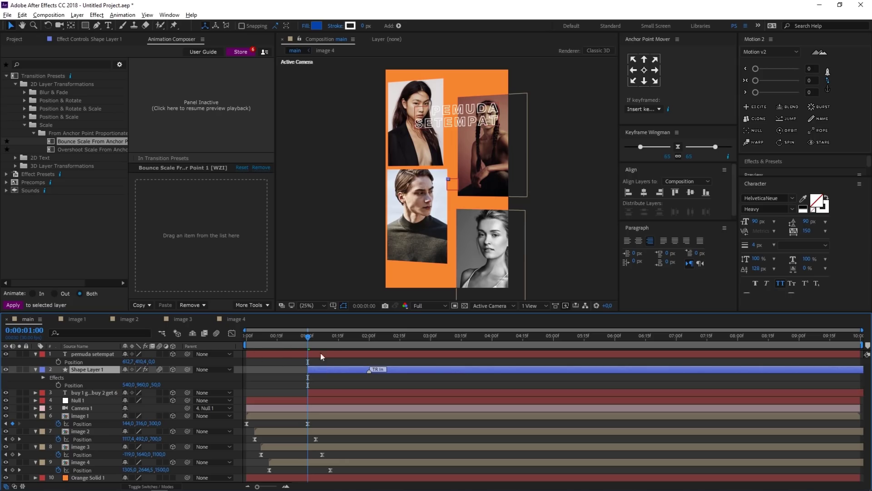
pyautogui.press('space')
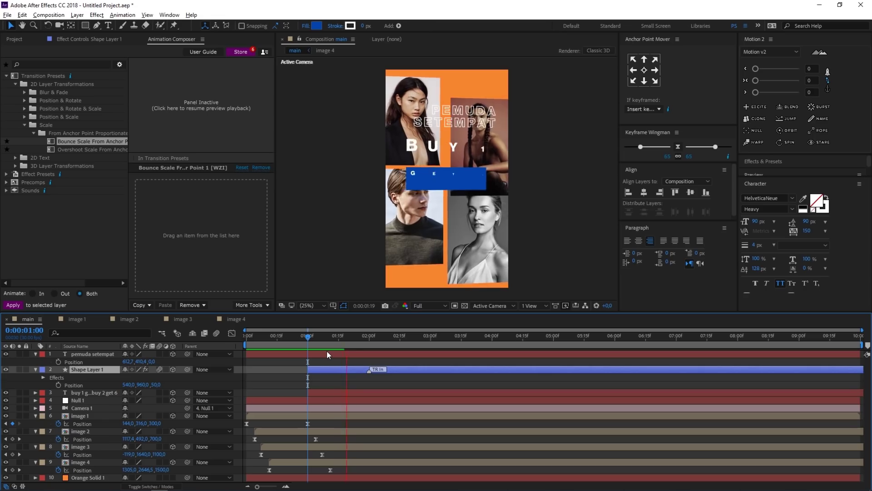
# Add a Scale text animator to the pemuda setempat layer and set the animator's Scale to 0%
pyautogui.click(355, 335)
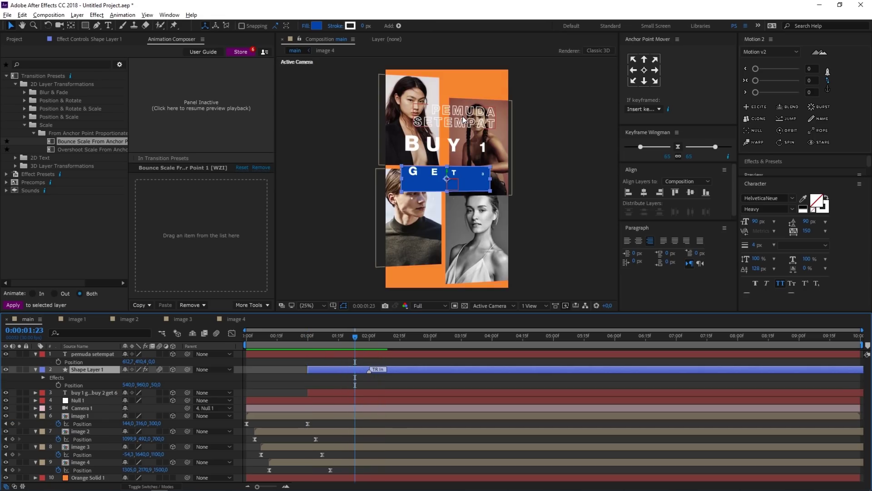
pyautogui.click(84, 357)
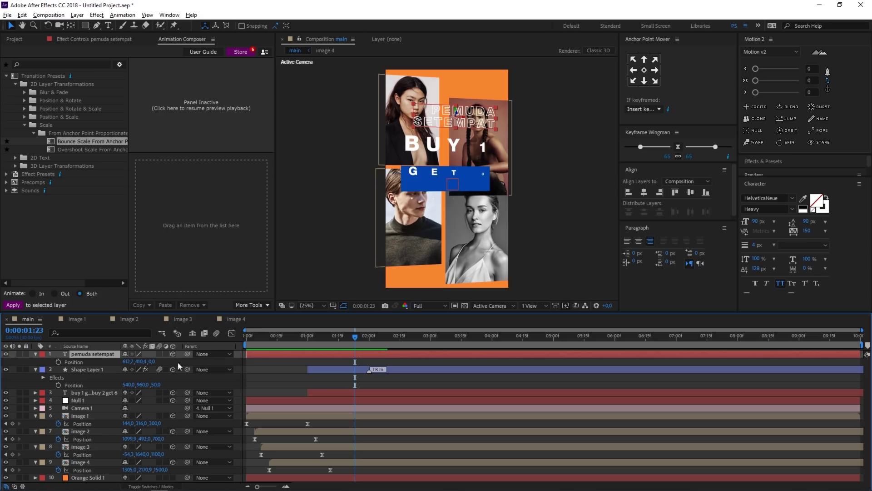
pyautogui.click(35, 353)
pyautogui.click(36, 354)
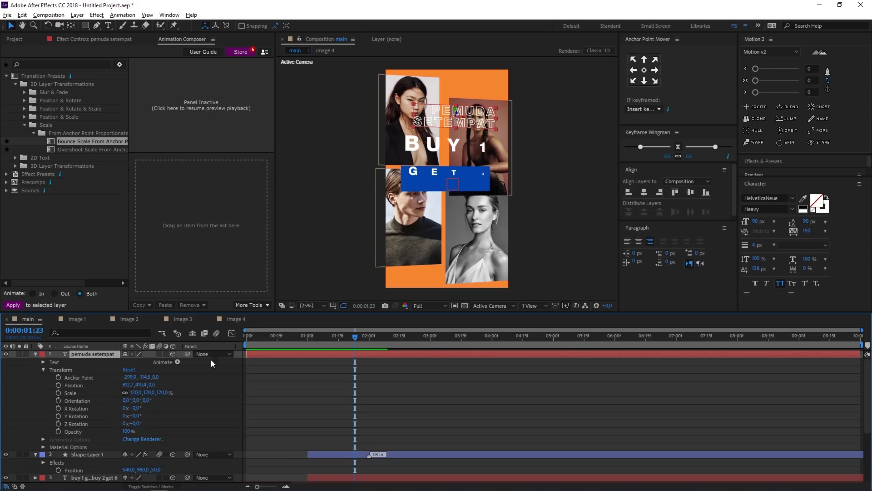
pyautogui.click(178, 362)
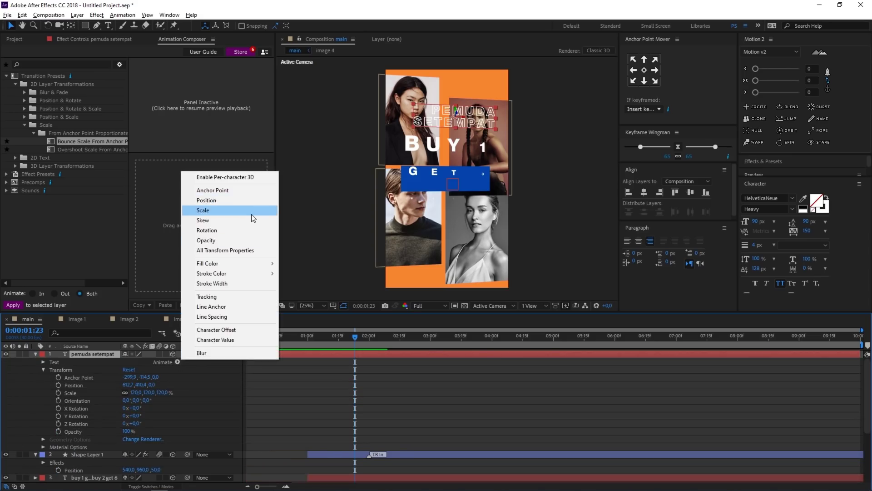
pyautogui.click(252, 213)
pyautogui.scroll(-3, 152, 389)
pyautogui.click(150, 361)
pyautogui.write('0')
pyautogui.press('Return')
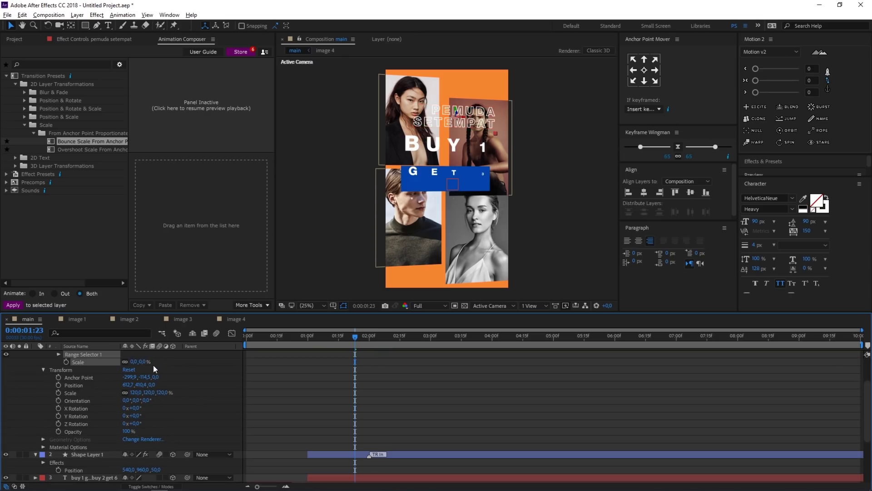
# Keyframe the brand text's Range Selector Offset from -100% at 0:00:00:00 to 100% at 0:00:02:00
pyautogui.scroll(2, 154, 389)
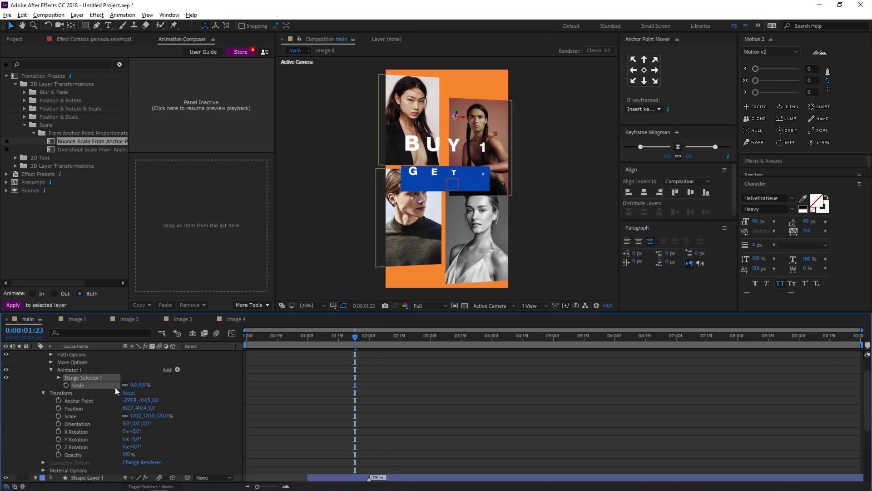
pyautogui.click(58, 378)
pyautogui.press('Home')
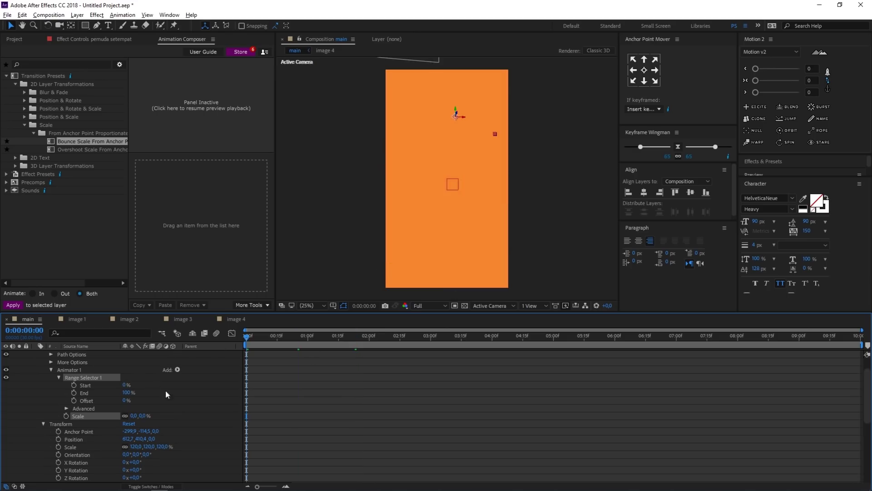
pyautogui.scroll(-2, 197, 418)
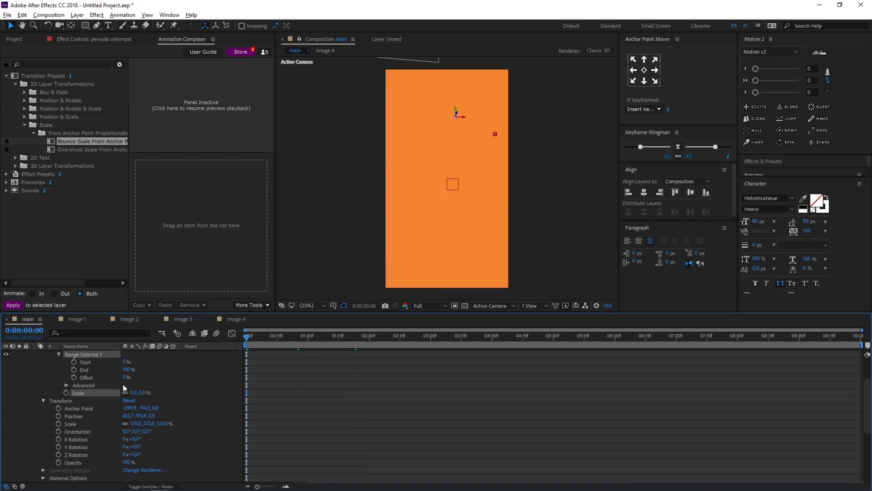
pyautogui.click(74, 377)
pyautogui.moveTo(125, 381); pyautogui.dragTo(80, 382)
pyautogui.click(369, 337)
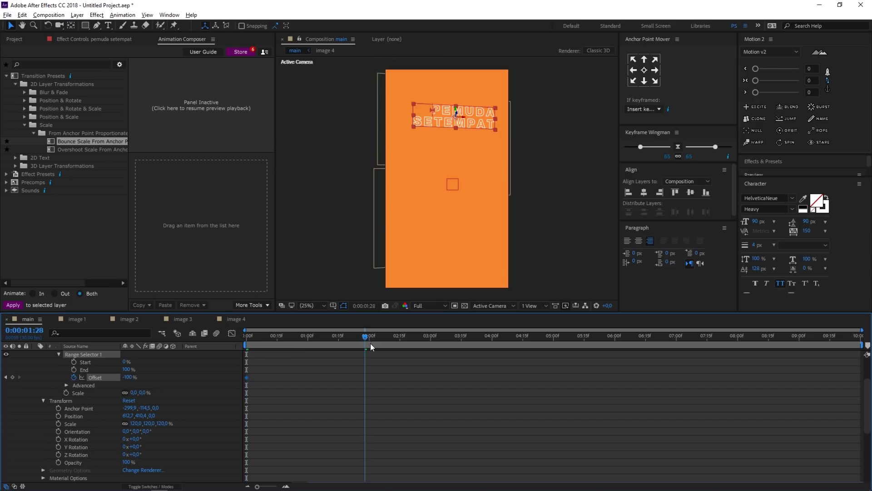
pyautogui.moveTo(130, 380); pyautogui.dragTo(331, 375)
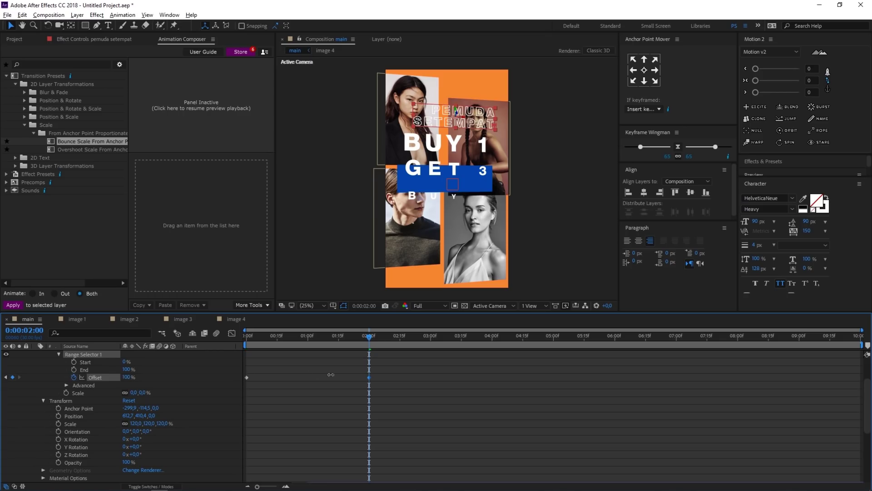
# Set the brand text's Range Selector Shape to Ramp Up, with Ease High and Ease Low at 50%
pyautogui.click(66, 385)
pyautogui.click(150, 423)
pyautogui.click(153, 445)
pyautogui.click(123, 431)
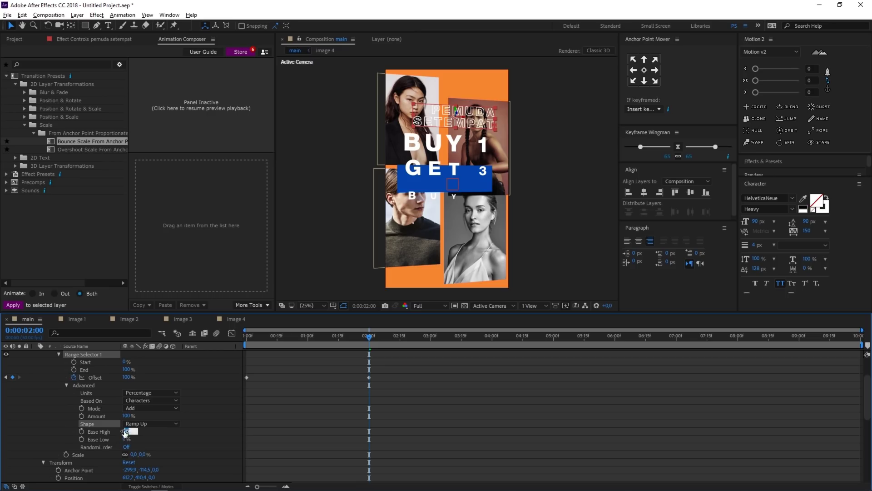
pyautogui.write('50')
pyautogui.press('Tab')
pyautogui.write('50')
pyautogui.press('Return')
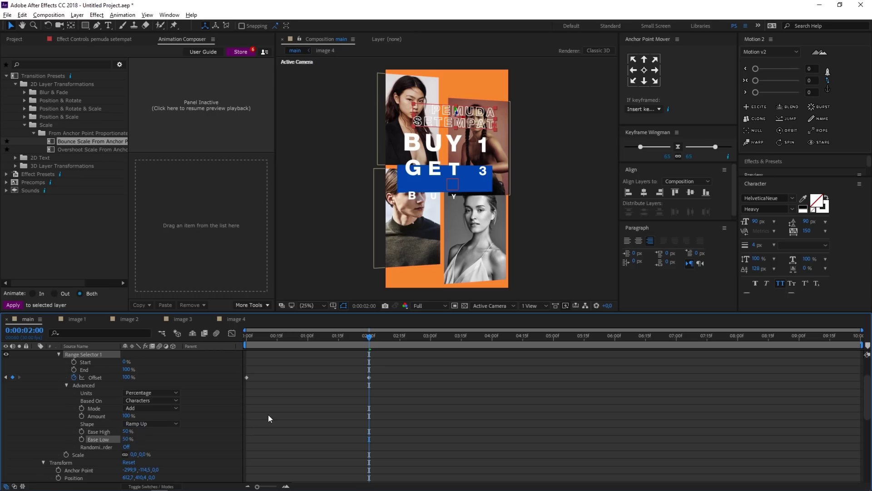
# Turn on Randomize Order for the brand text's Range Selector, and preview the letters scaling in
pyautogui.click(97, 447)
pyautogui.moveTo(120, 347); pyautogui.dragTo(142, 346)
pyautogui.click(149, 447)
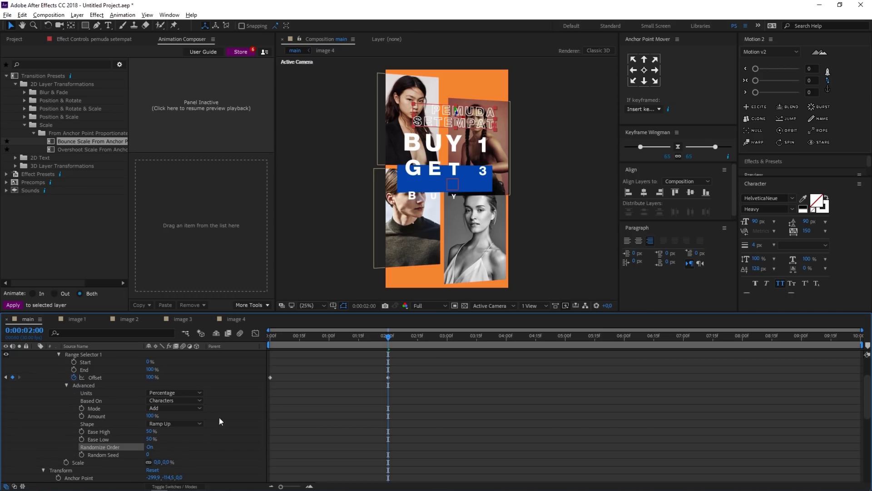
pyautogui.click(324, 336)
pyautogui.moveTo(322, 334); pyautogui.dragTo(315, 334)
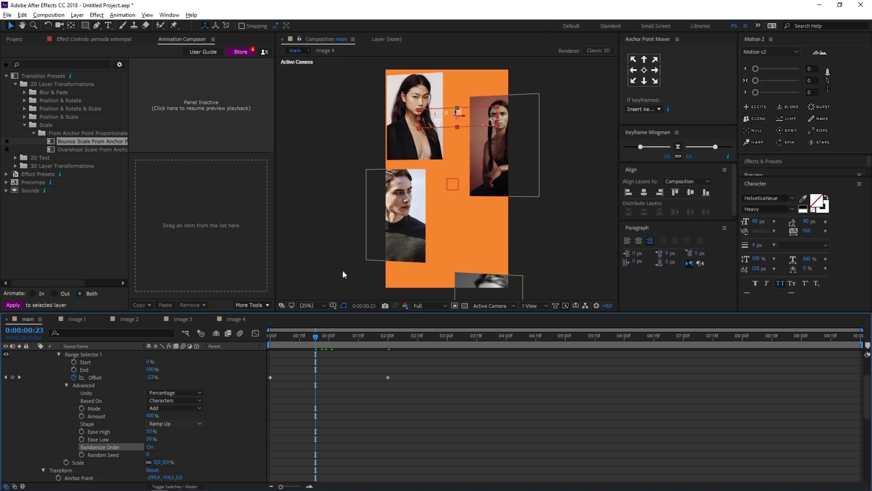
pyautogui.press('space')
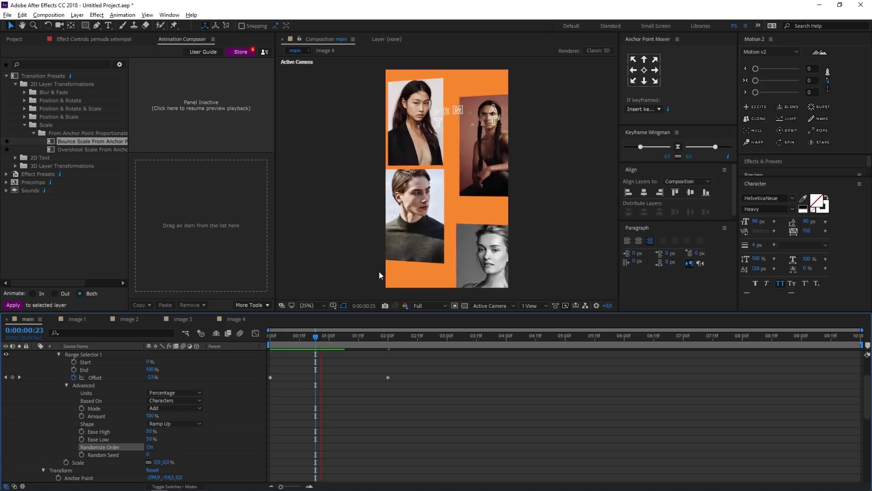
# Collapse the pemuda setempat layer, shift it to start around 0:00:01:15, after the blue rectangle, and preview the animation
pyautogui.scroll(2, 336, 384)
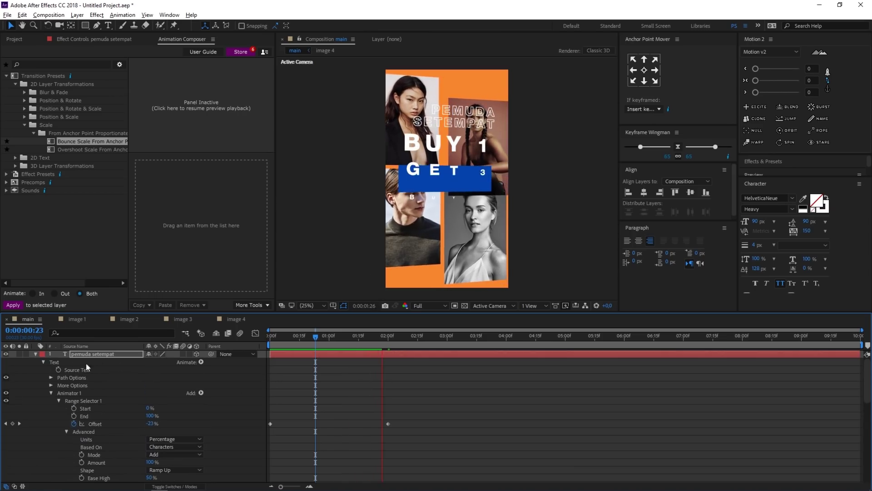
pyautogui.click(35, 354)
pyautogui.moveTo(355, 352); pyautogui.dragTo(431, 353)
pyautogui.press('space')
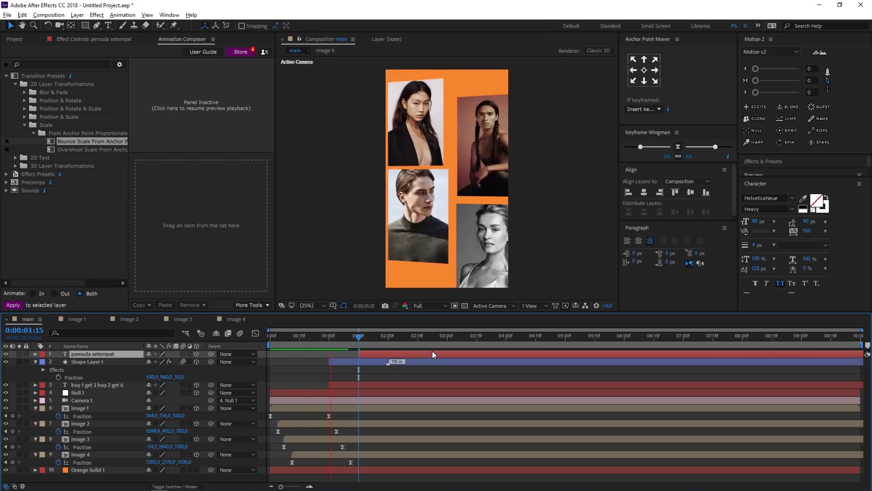